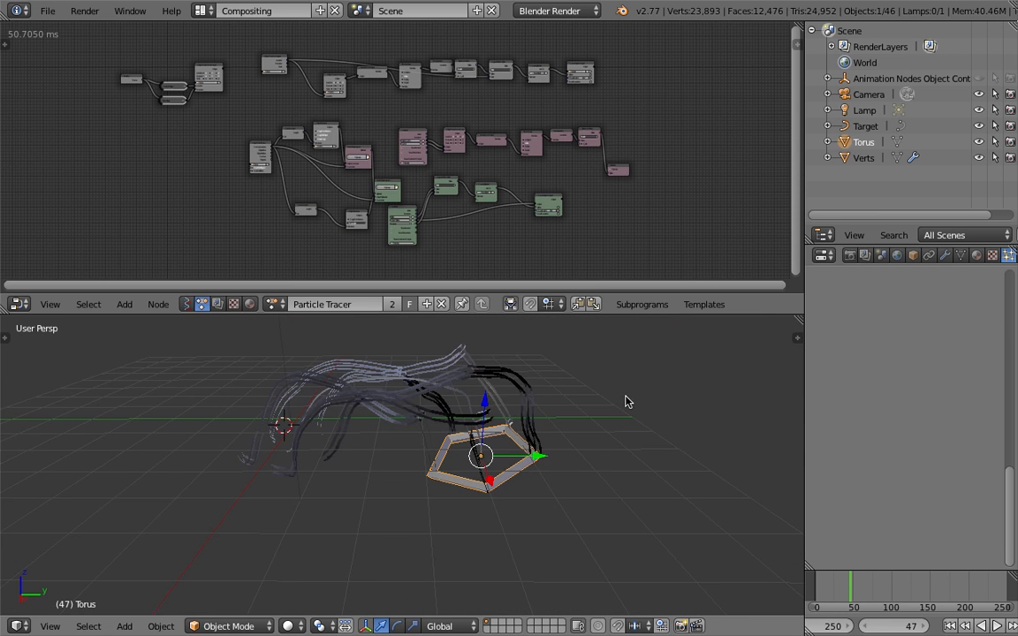
Inspect the particle trails rising from the torus in the 3D view from several angles
scroll(605, 391, up, 3)
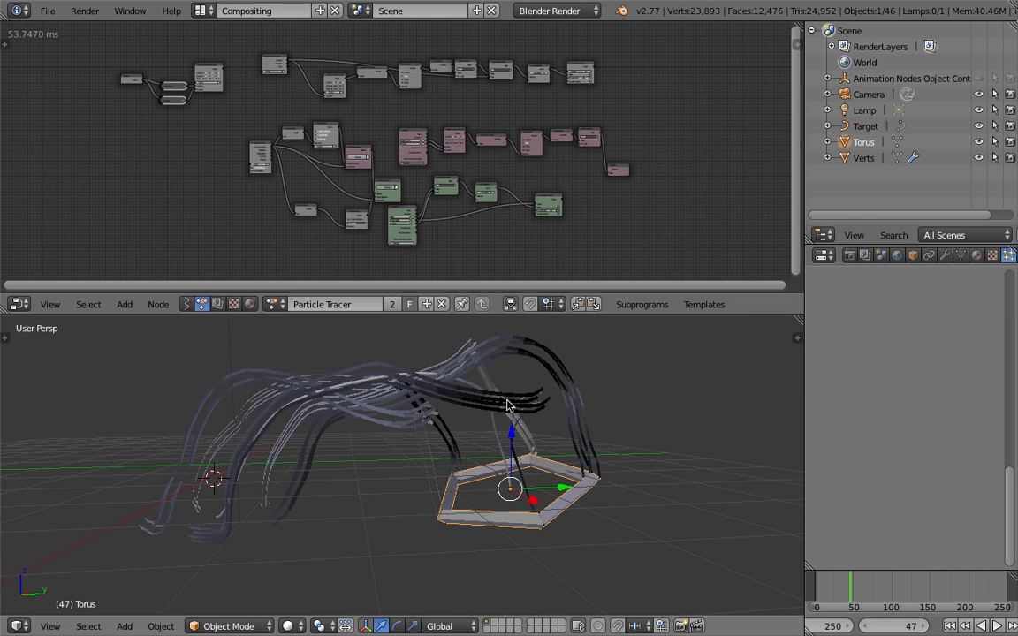
middle_drag(483, 438, 487, 475)
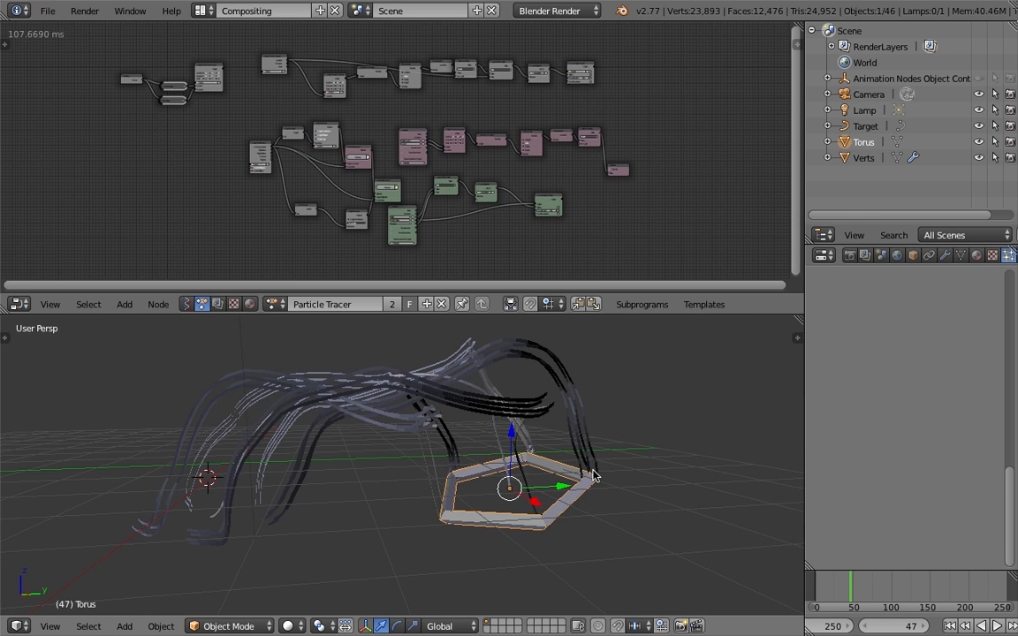
middle_drag(593, 476, 513, 425)
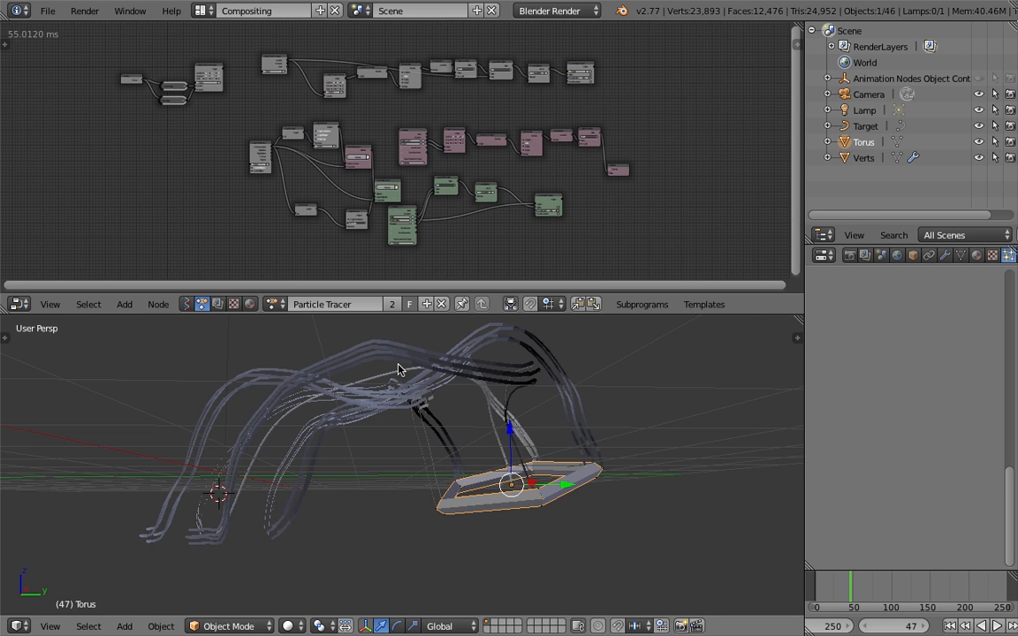
middle_drag(398, 370, 384, 355)
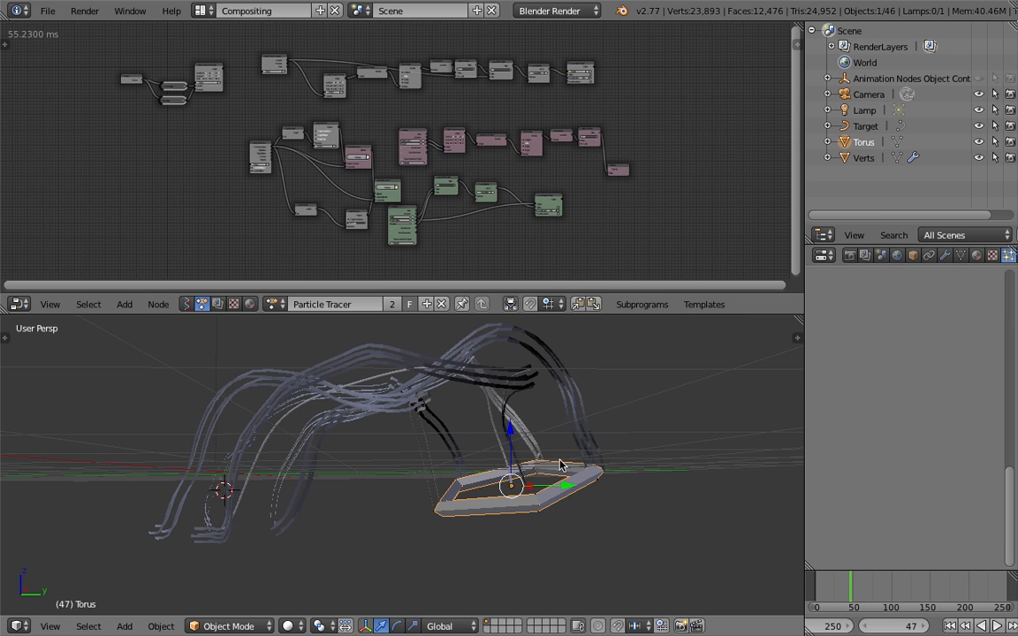
middle_drag(597, 436, 618, 478)
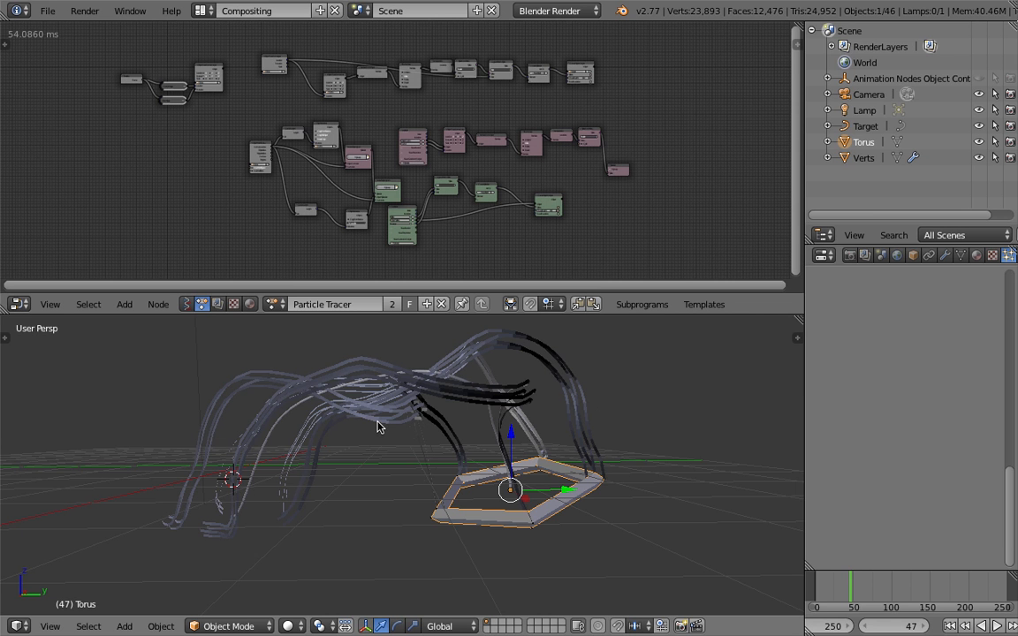
middle_drag(432, 475, 422, 432)
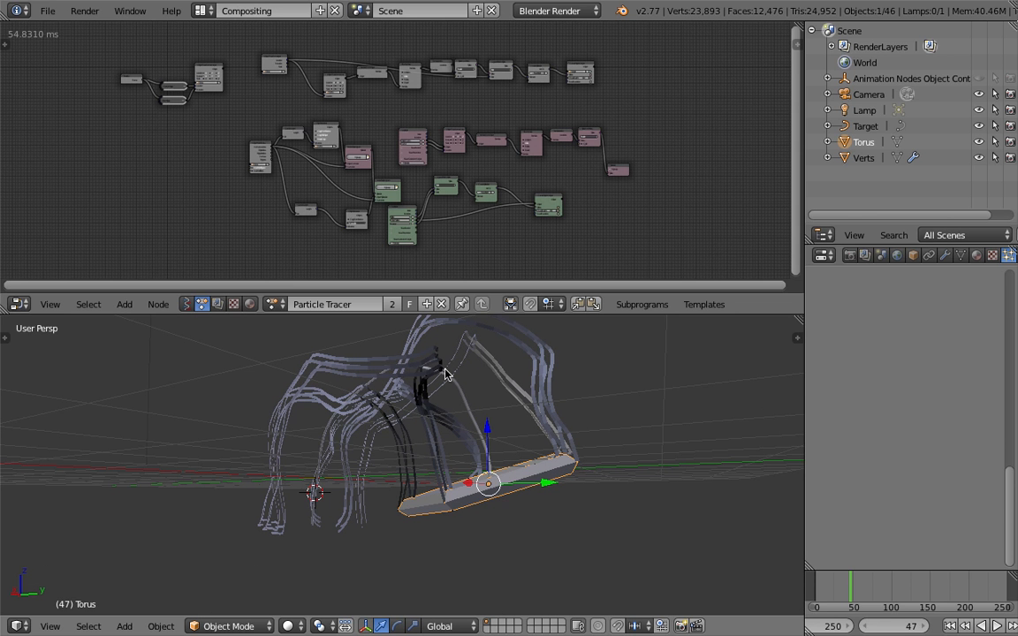
Examine the Vector Wiggle and Euler Wiggle nodes that drive the torus's location and rotation
middle_drag(206, 152, 277, 211)
scroll(264, 220, up, 10)
ctrl+scroll(336, 209, up, 4)
middle_drag(352, 217, 355, 216)
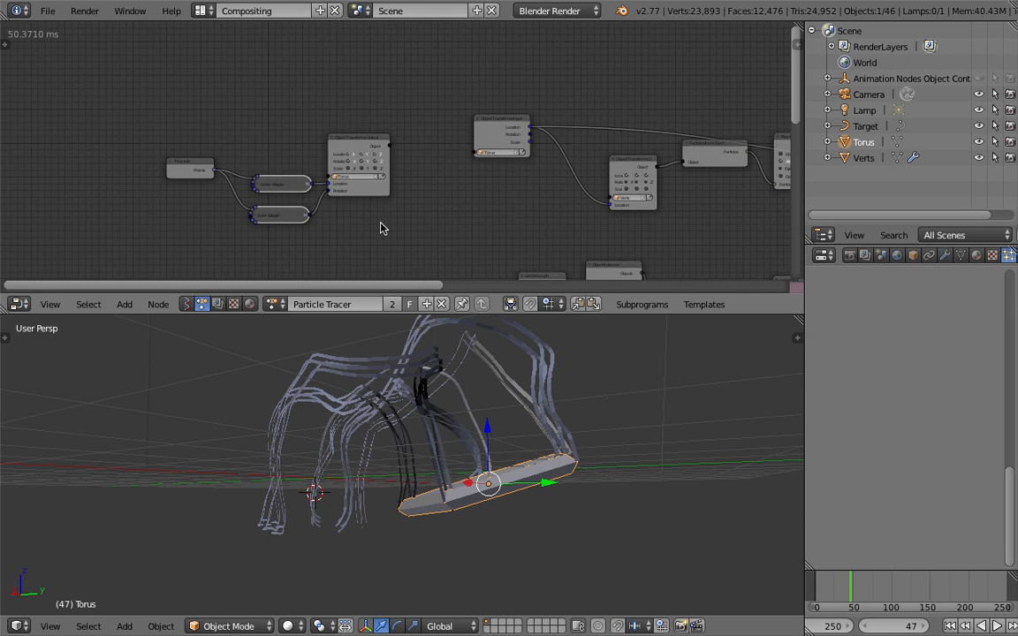
scroll(400, 228, up, 1)
scroll(413, 211, up, 2)
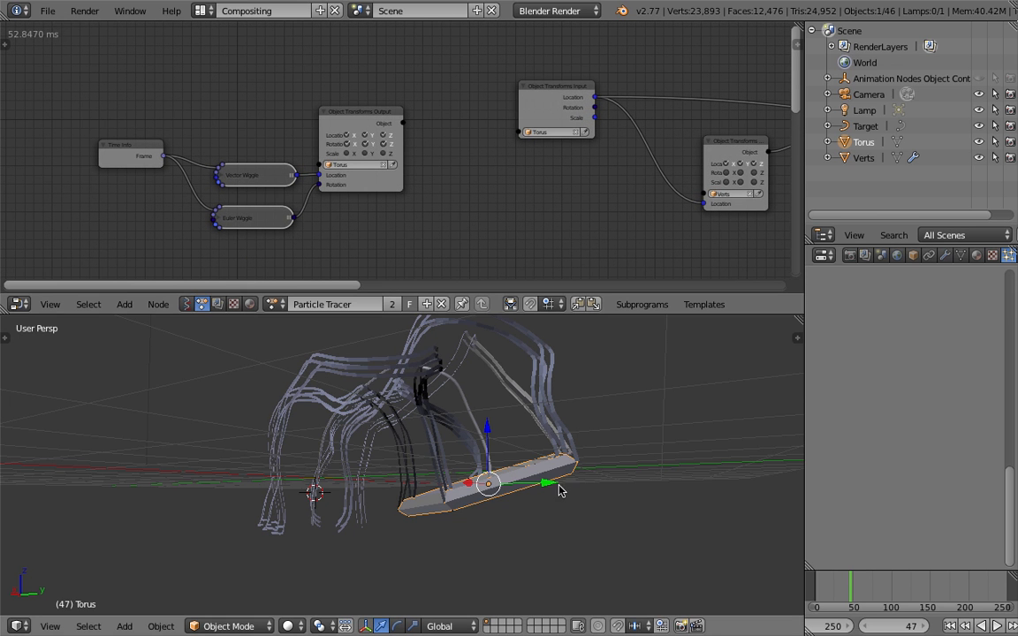
middle_drag(573, 490, 548, 460)
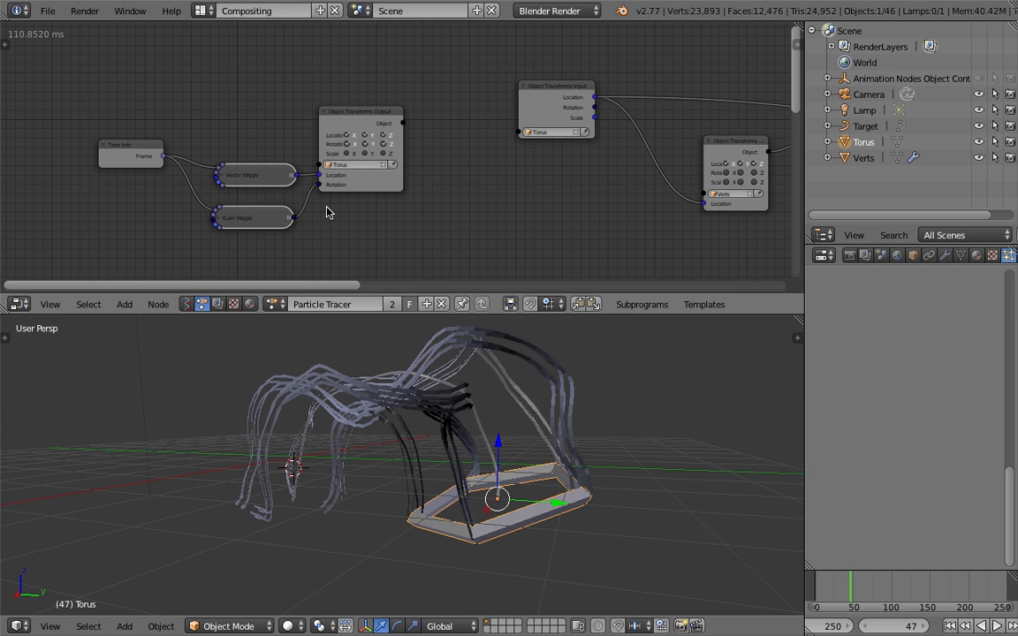
middle_drag(433, 229, 359, 198)
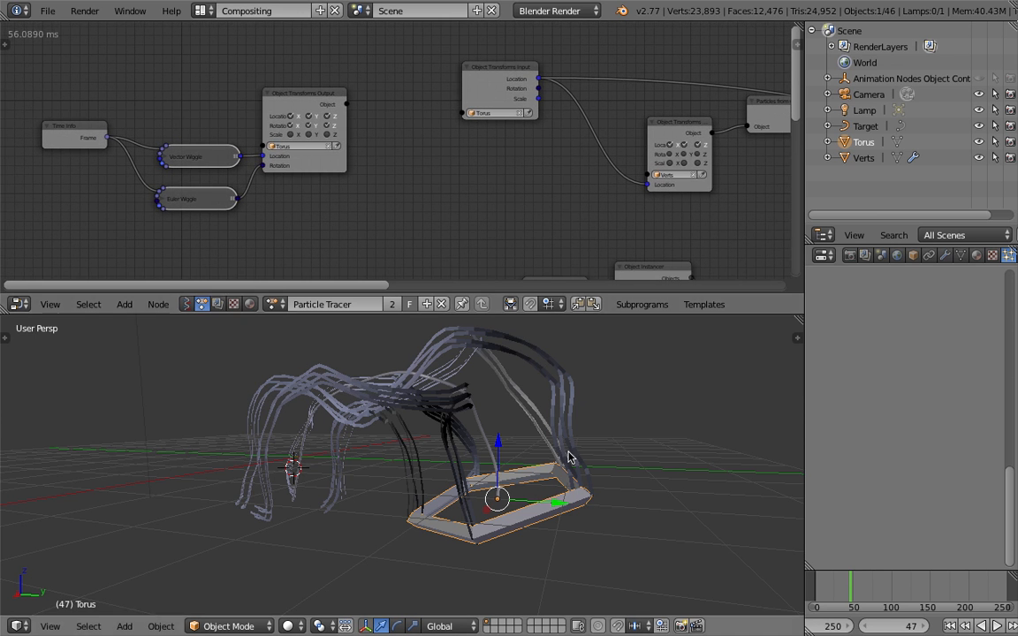
middle_drag(471, 196, 411, 192)
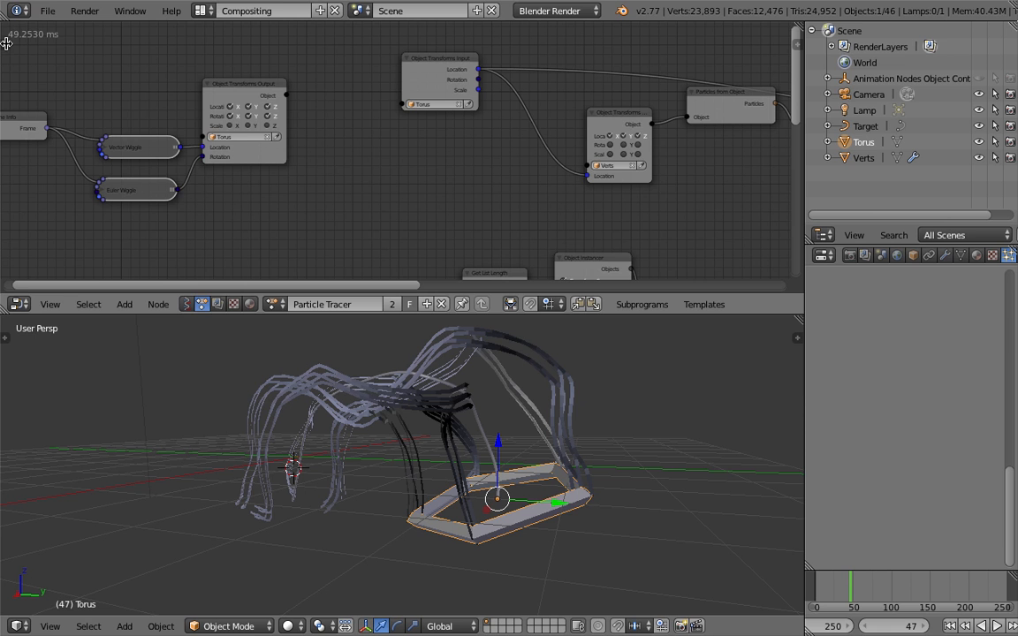
Show the Animation Nodes settings and change auto execution from Always to Frame Changed
drag(6, 43, 8, 109)
mouse_move(6, 43)
mouse_down()
mouse_move(88, 48)
mouse_move(9, 121)
mouse_move(210, 100)
mouse_move(389, 163)
mouse_up()
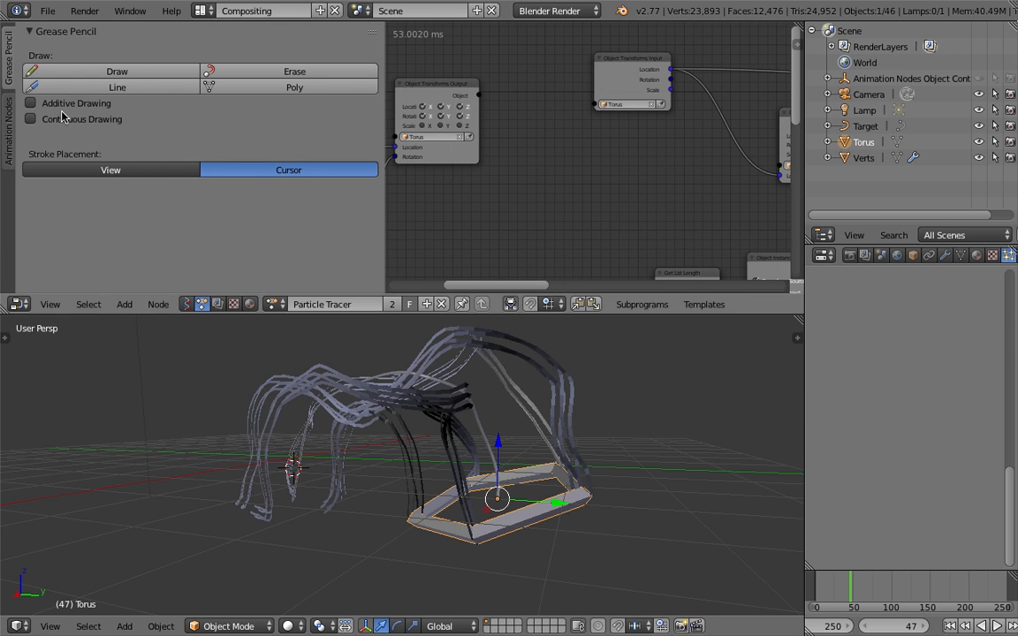
click(10, 112)
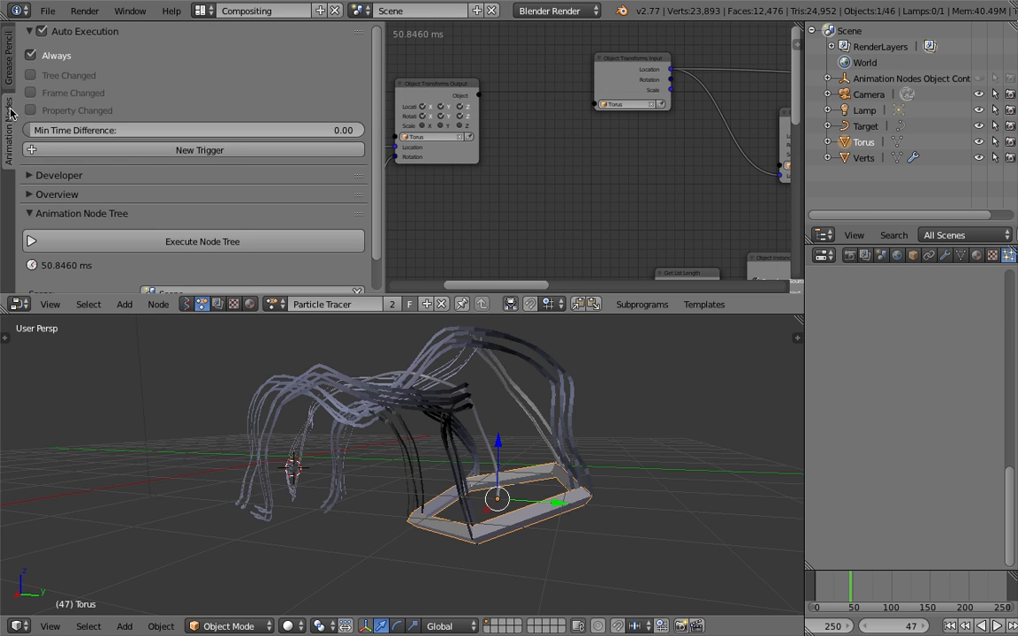
click(46, 57)
click(69, 96)
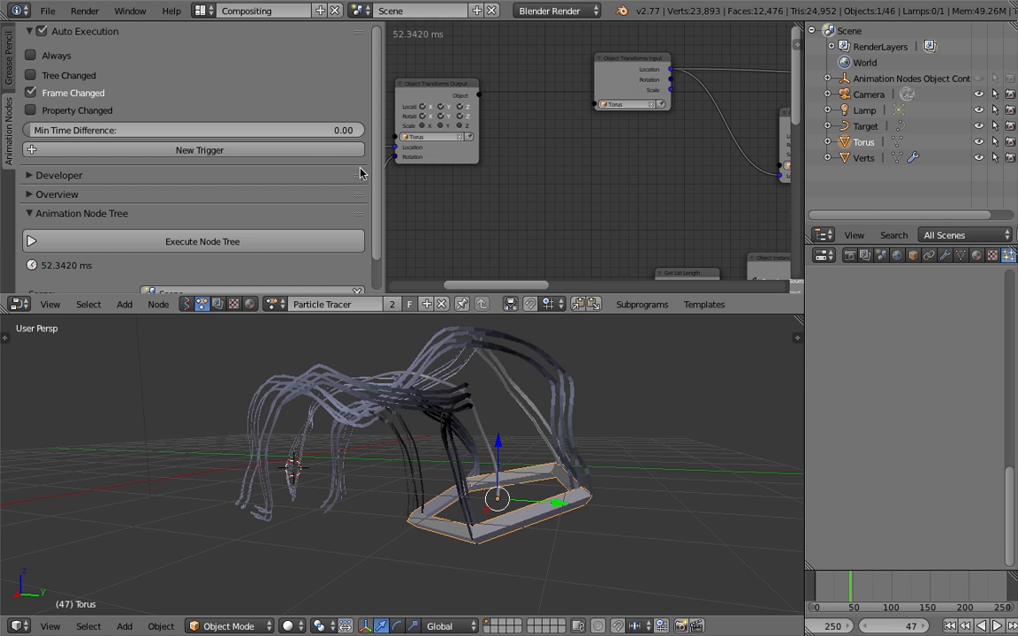
Collapse the node editor's settings sidebar so the wiggle nodes have the full width
drag(383, 171, 257, 164)
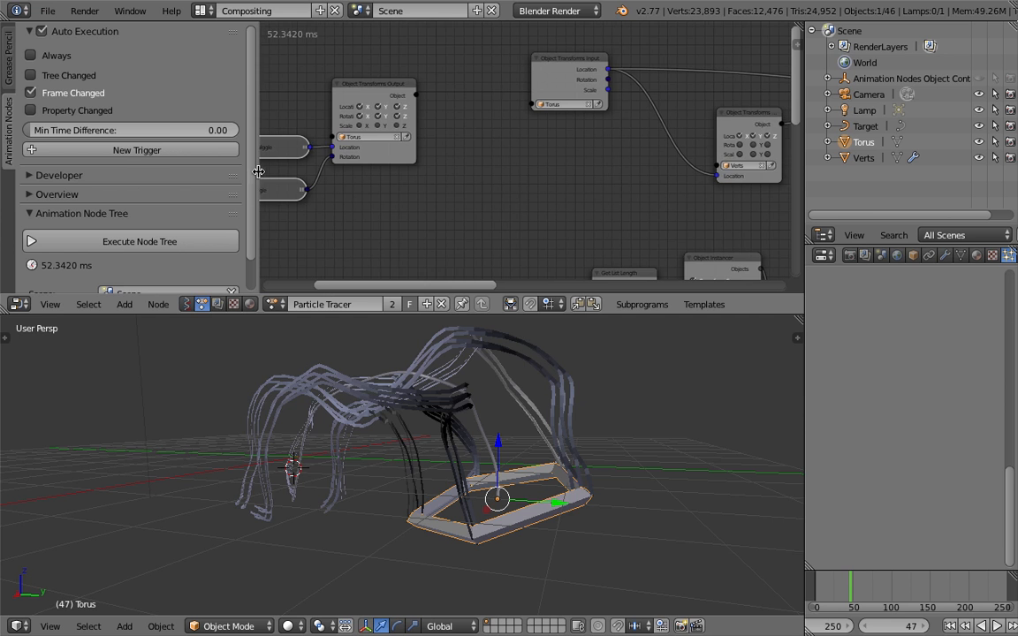
scroll(549, 477, down, 3)
middle_drag(549, 478, 475, 493)
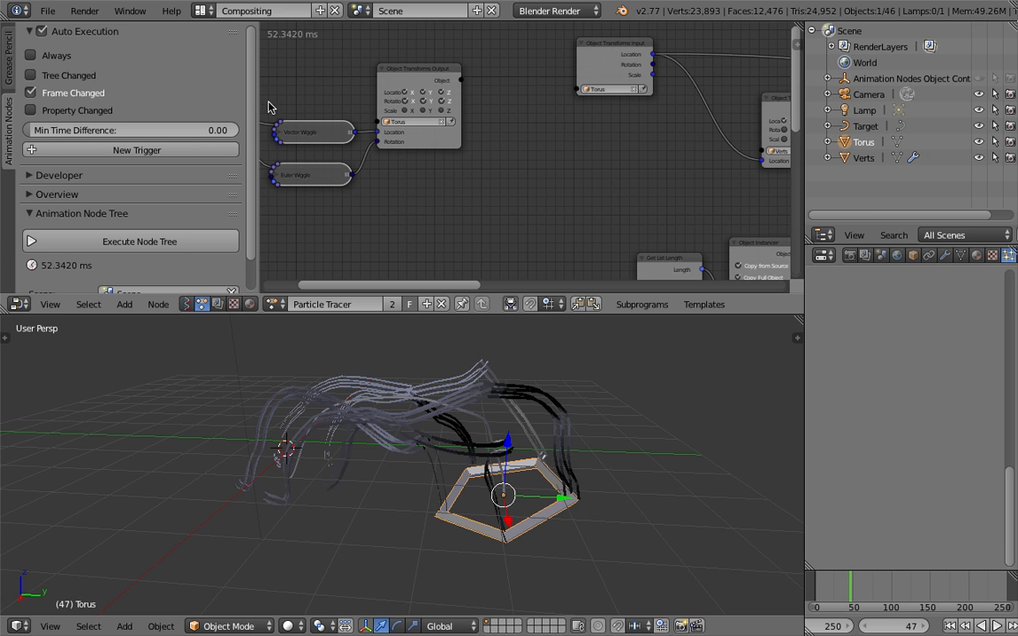
drag(259, 80, 181, 80)
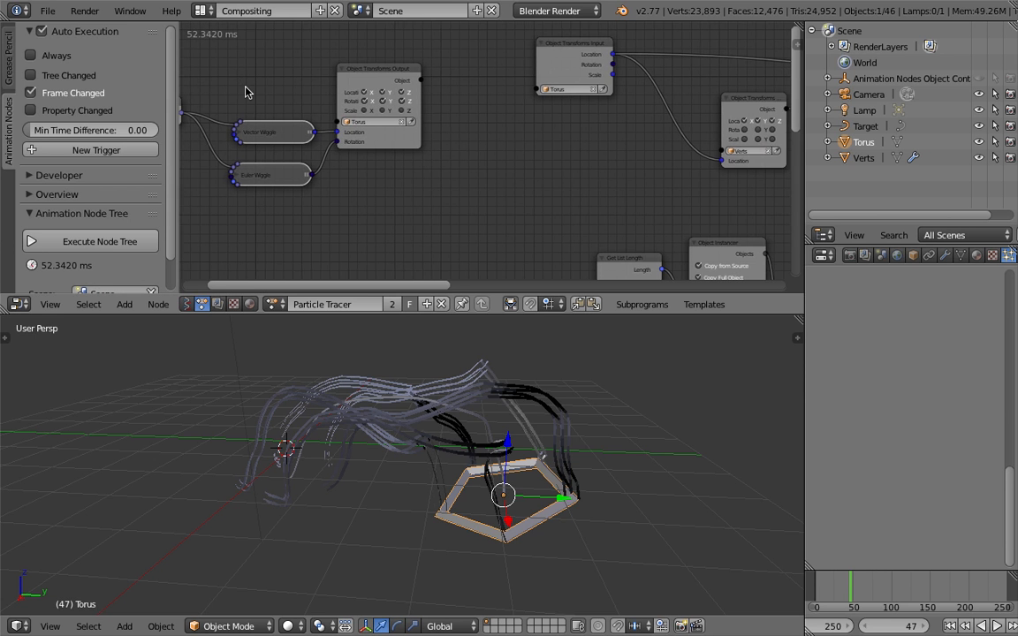
middle_drag(223, 82, 353, 107)
drag(180, 87, 2, 95)
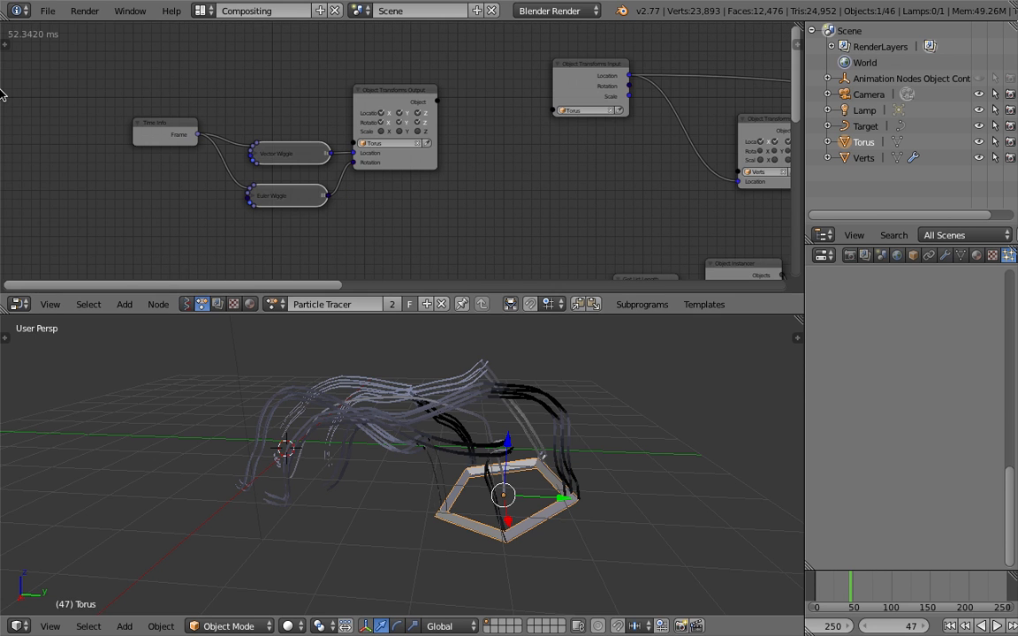
Examine the upper node chain from the torus's transforms through the particle nodes to the Target curve output
middle_drag(208, 85, 101, 82)
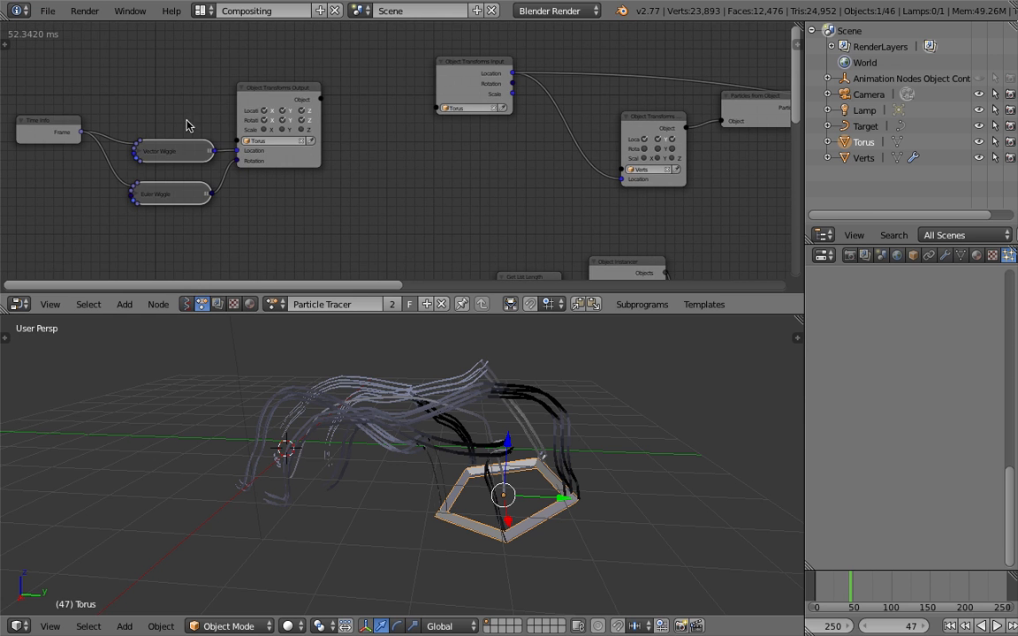
middle_drag(510, 184, 235, 156)
middle_drag(530, 464, 552, 452)
scroll(547, 174, down, 1)
middle_drag(547, 174, 354, 213)
scroll(500, 214, down, 2)
middle_drag(511, 211, 460, 193)
scroll(462, 204, down, 1)
scroll(245, 107, down, 1)
middle_drag(275, 95, 269, 90)
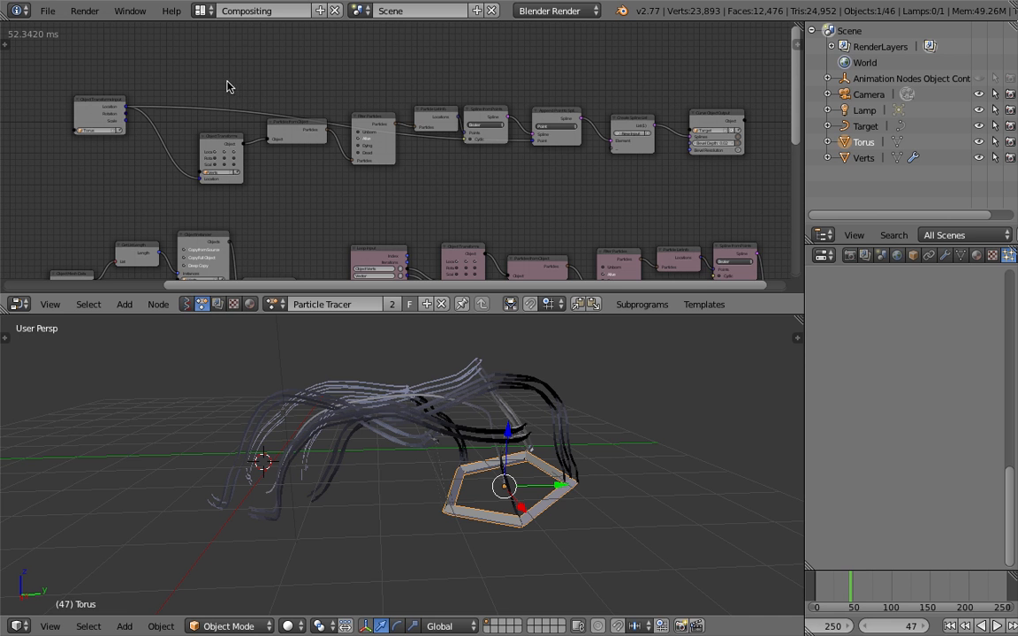
Examine the Object Mesh Data, Object Instancer and Invoke Subprogram nodes that process the torus's vertices
middle_drag(263, 201, 349, 124)
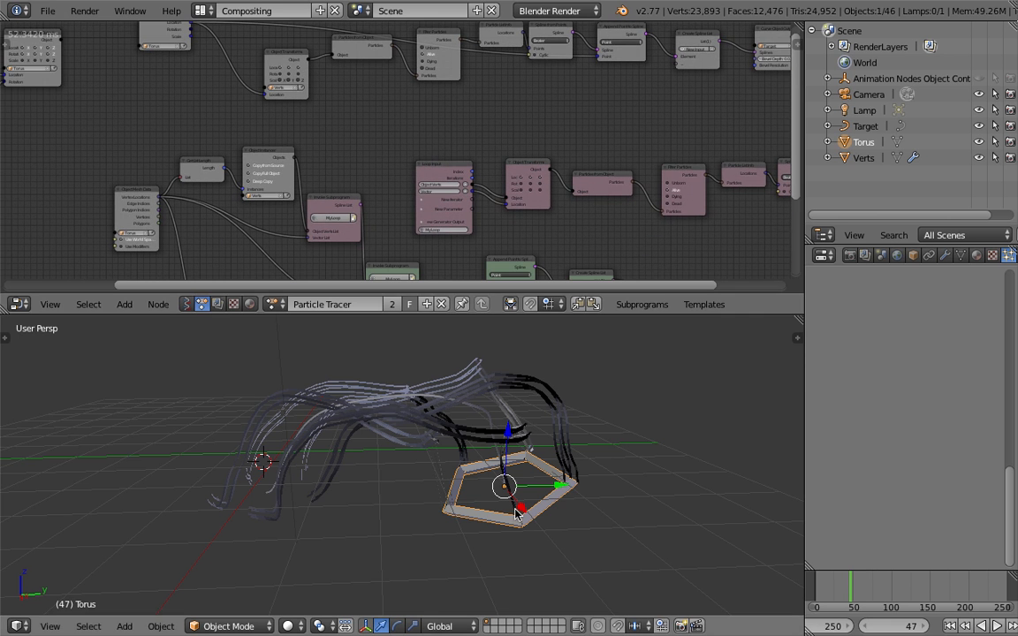
middle_drag(322, 162, 364, 115)
scroll(250, 177, up, 4)
scroll(101, 177, up, 1)
middle_drag(54, 93, 115, 104)
scroll(115, 106, up, 1)
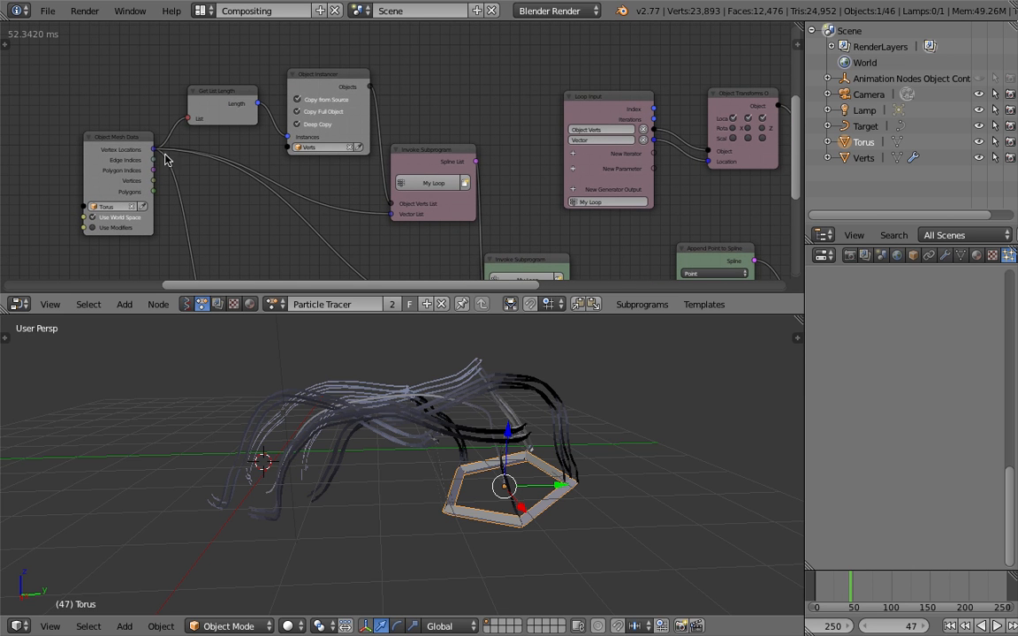
middle_drag(241, 143, 201, 129)
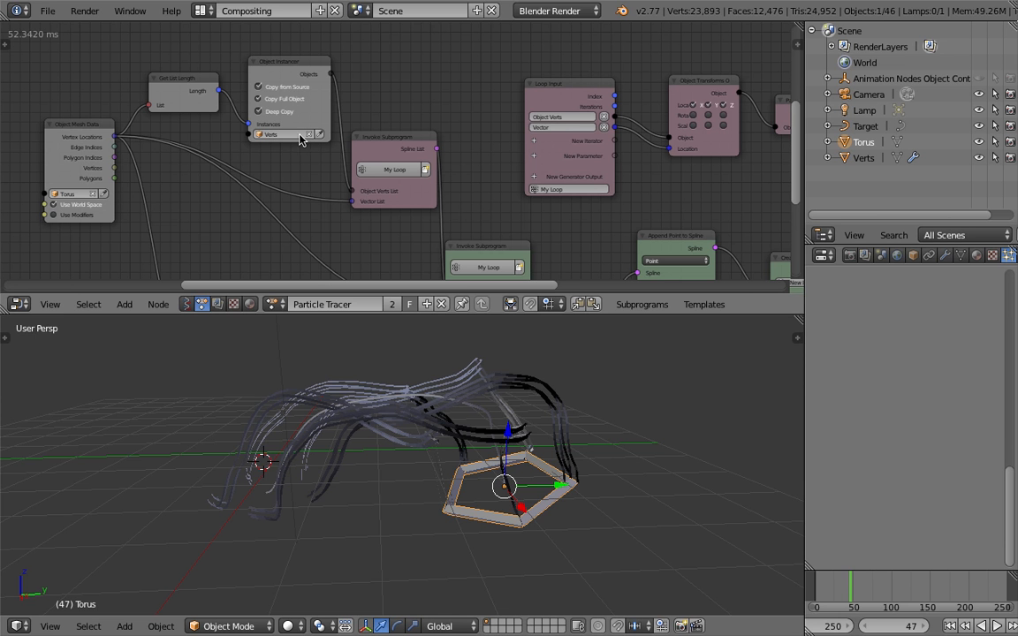
middle_drag(474, 182, 414, 146)
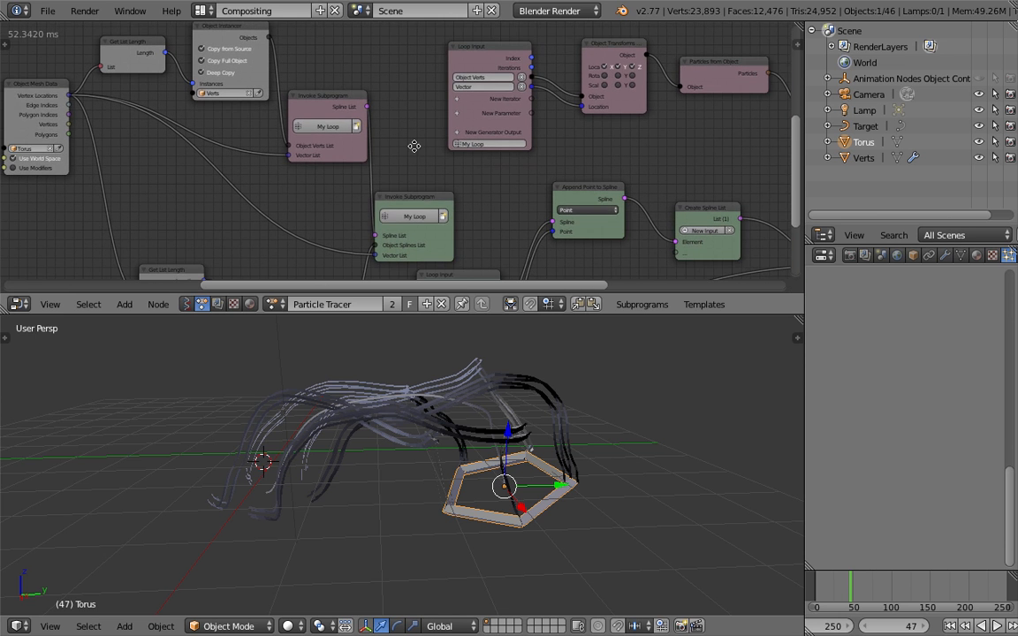
middle_drag(456, 194, 382, 154)
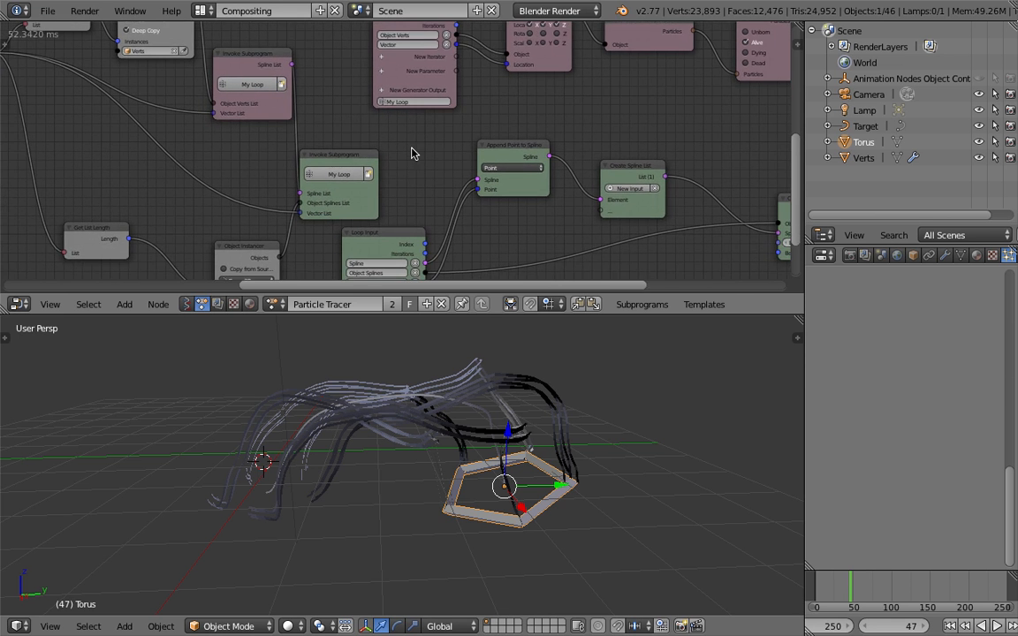
scroll(407, 159, down, 3)
middle_drag(499, 113, 309, 96)
scroll(538, 125, down, 1)
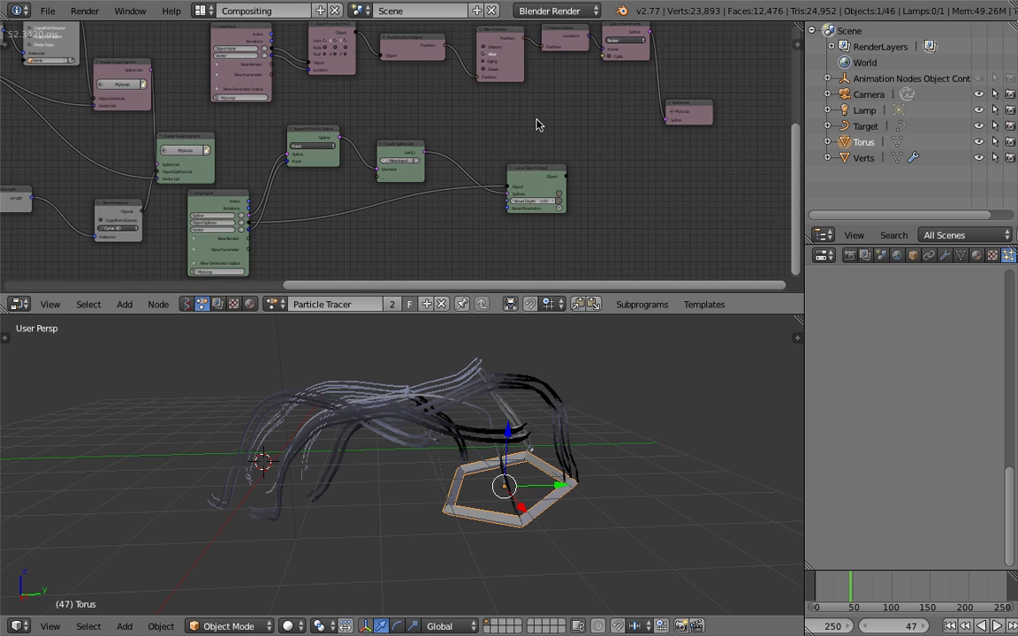
Examine the green spline loop up to its Curve Object Output, and review the whole Particle Tracer node tree
middle_drag(561, 378, 582, 411)
scroll(402, 149, up, 3)
middle_drag(400, 149, 506, 131)
scroll(495, 158, down, 1)
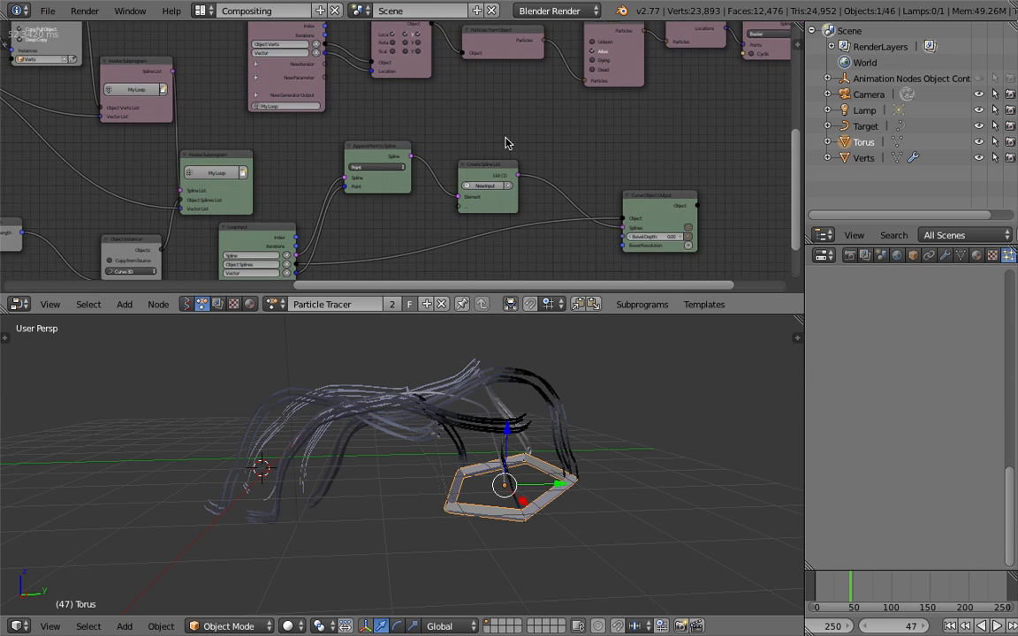
middle_drag(274, 248, 286, 213)
middle_drag(449, 187, 580, 239)
scroll(496, 192, down, 3)
middle_drag(393, 78, 426, 248)
middle_drag(417, 209, 494, 223)
middle_drag(518, 373, 472, 433)
scroll(455, 140, down, 3)
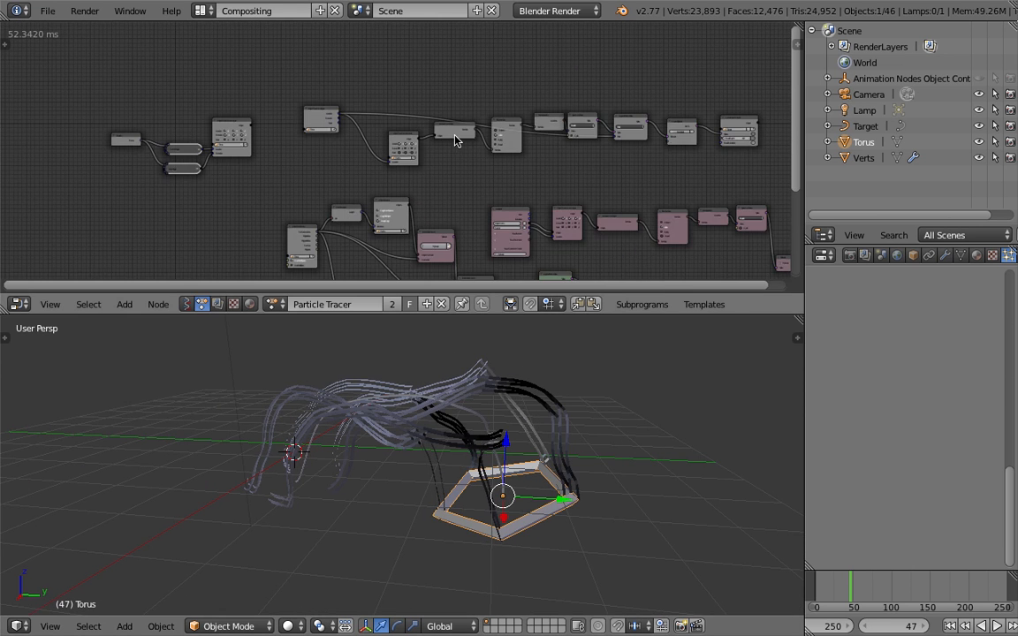
middle_drag(614, 222, 537, 176)
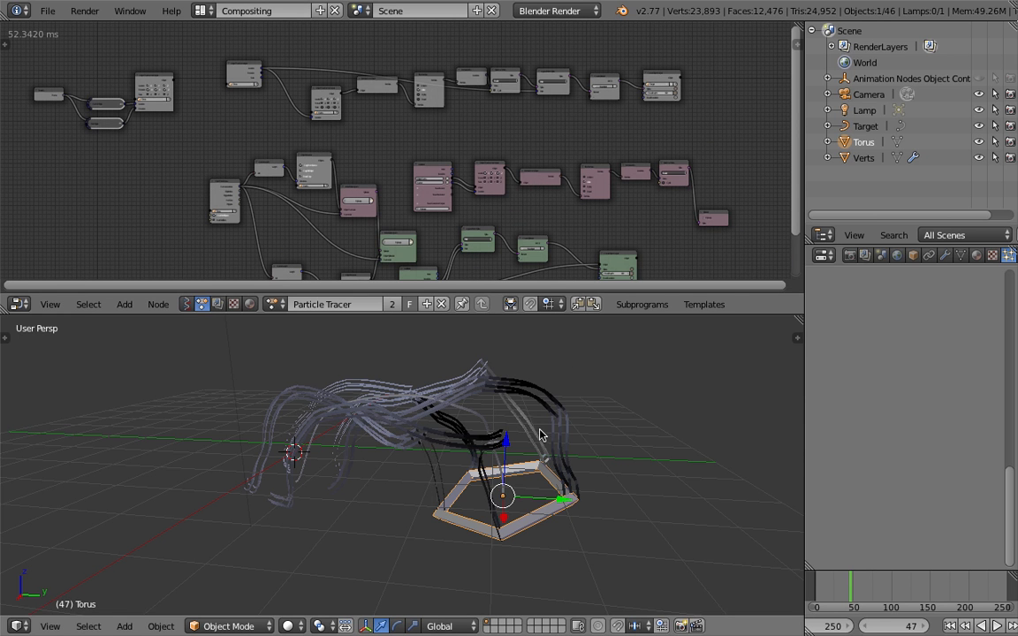
Rewind the animation to frame 1 and play it briefly to preview the particle trails
click(951, 626)
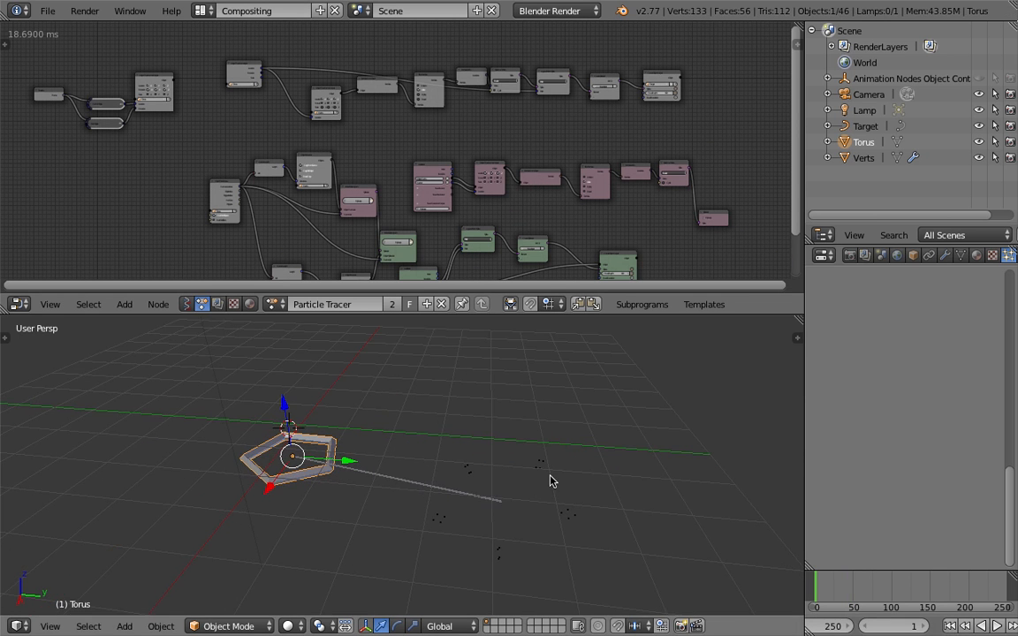
shift+middle_drag(496, 456, 559, 462)
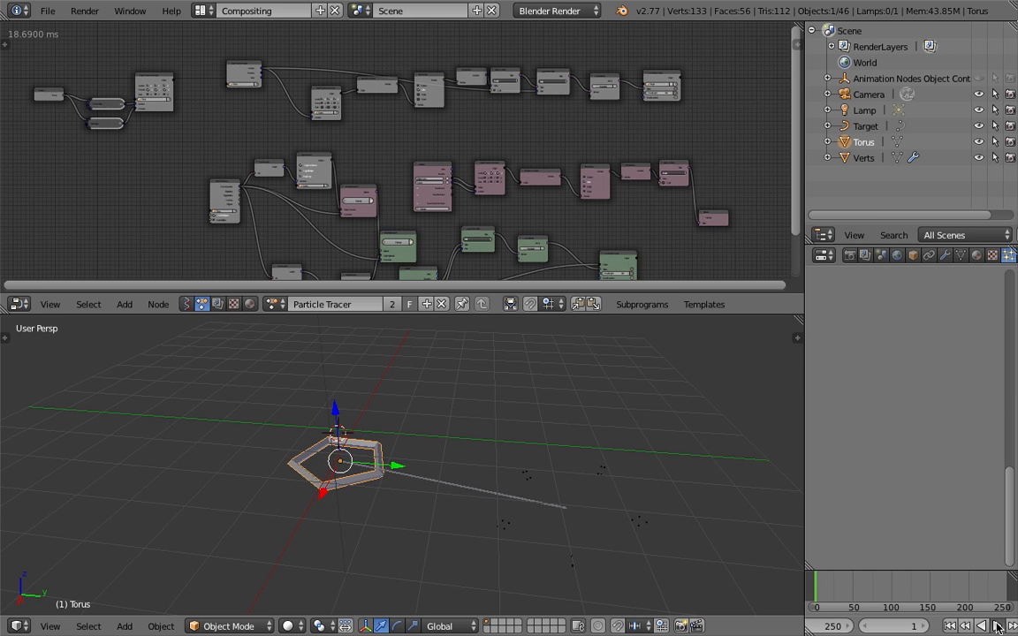
click(998, 627)
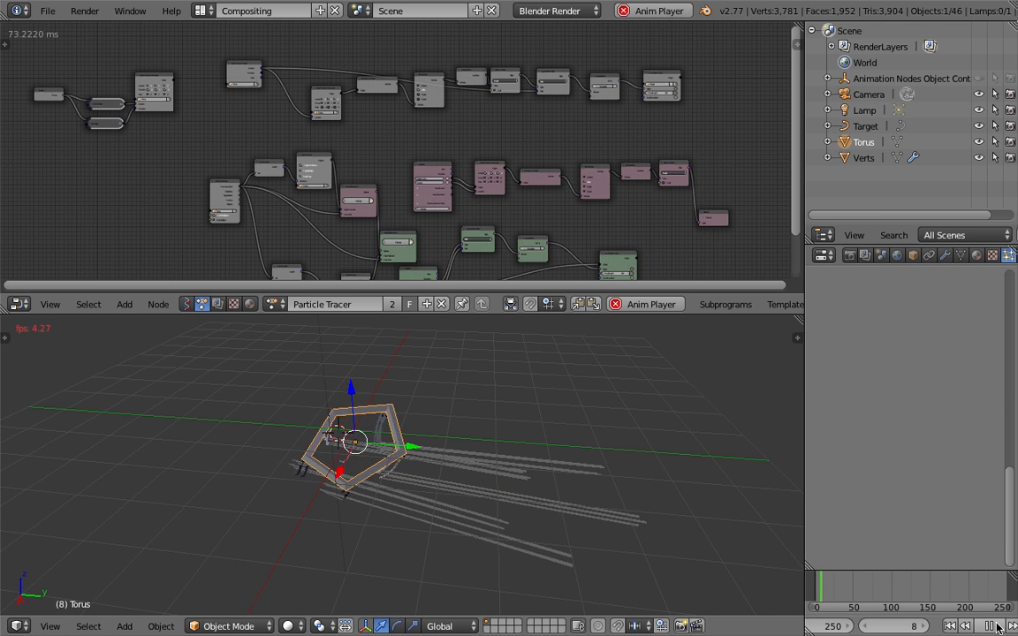
key(Escape)
Replay the animation from its start for a few frames, stop it and return to frame 1
click(812, 592)
middle_drag(531, 462, 560, 451)
click(994, 626)
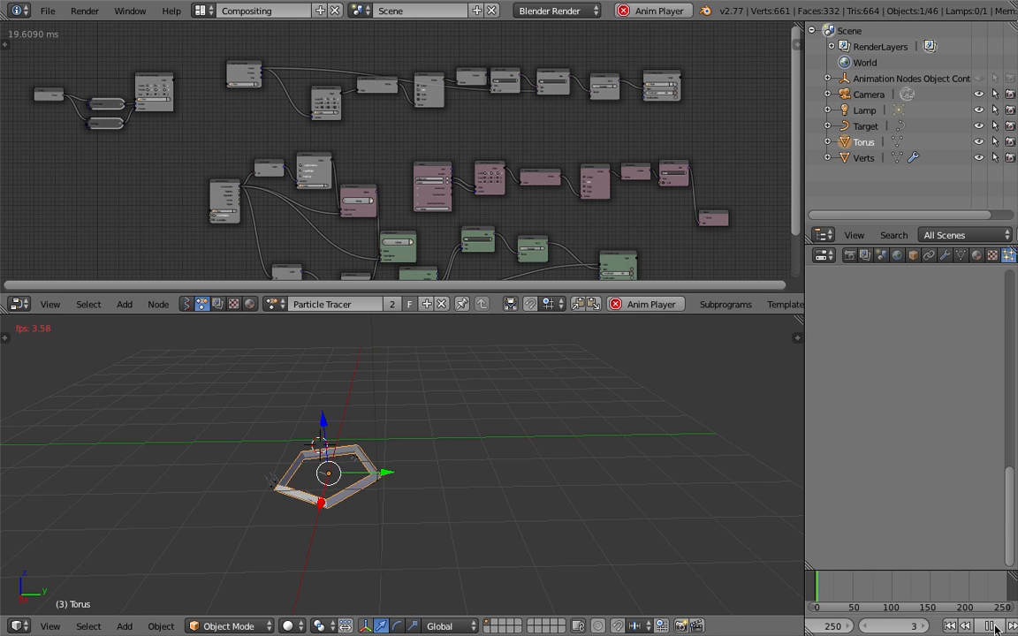
click(990, 625)
click(949, 626)
middle_drag(548, 457, 526, 446)
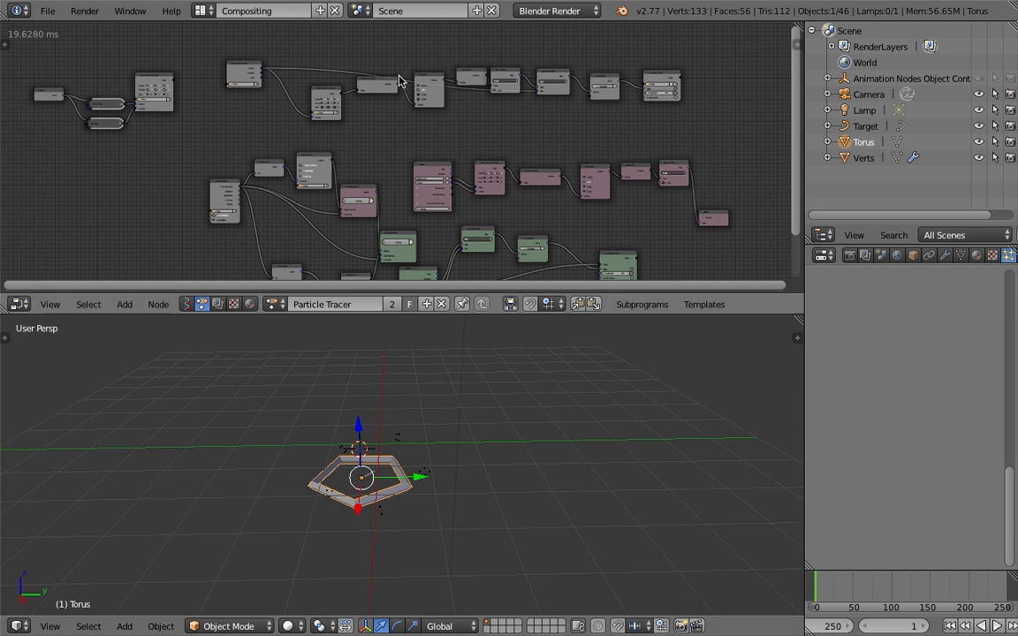
Box-select the upper chain of nodes, from the torus's Object Transforms Input to the Target curve output
middle_drag(343, 72, 334, 134)
key(b)
drag(219, 73, 688, 184)
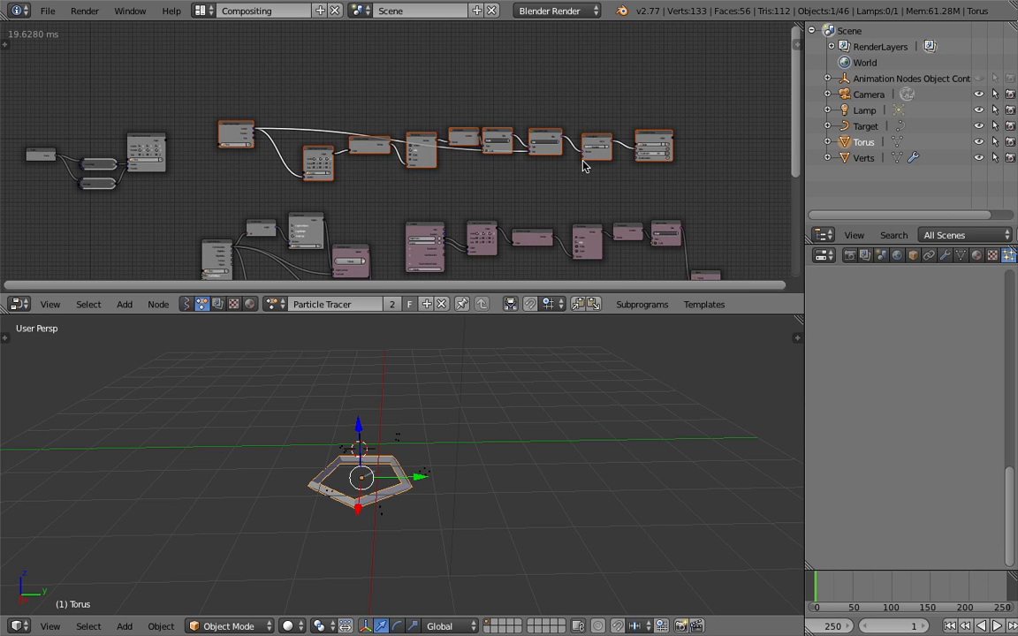
Delete the selected upper chain of nodes and play the animation briefly to check the particle trails
key(x)
middle_drag(425, 153, 458, 95)
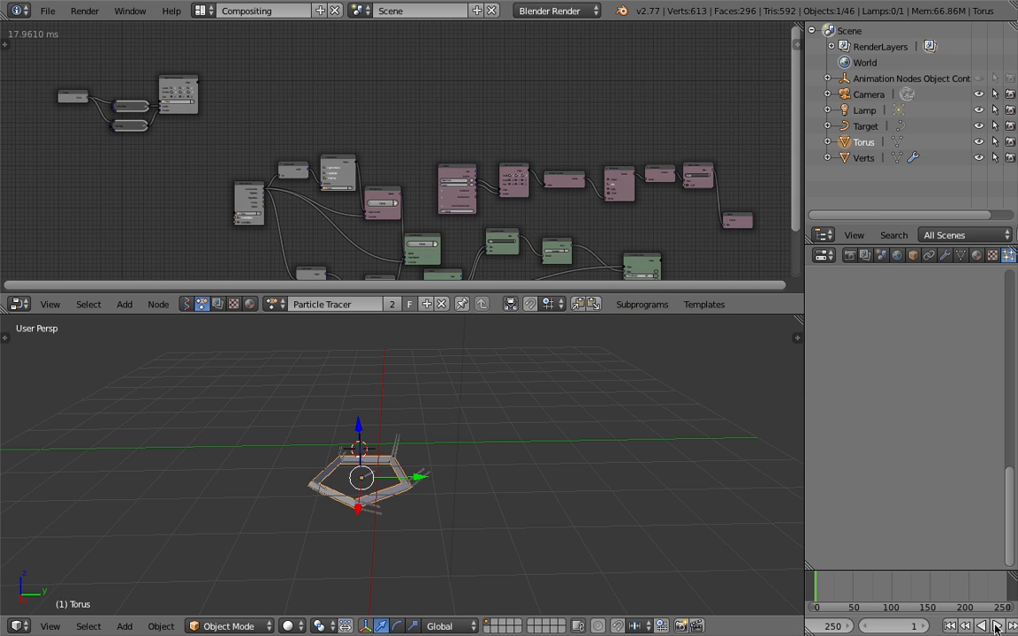
click(997, 627)
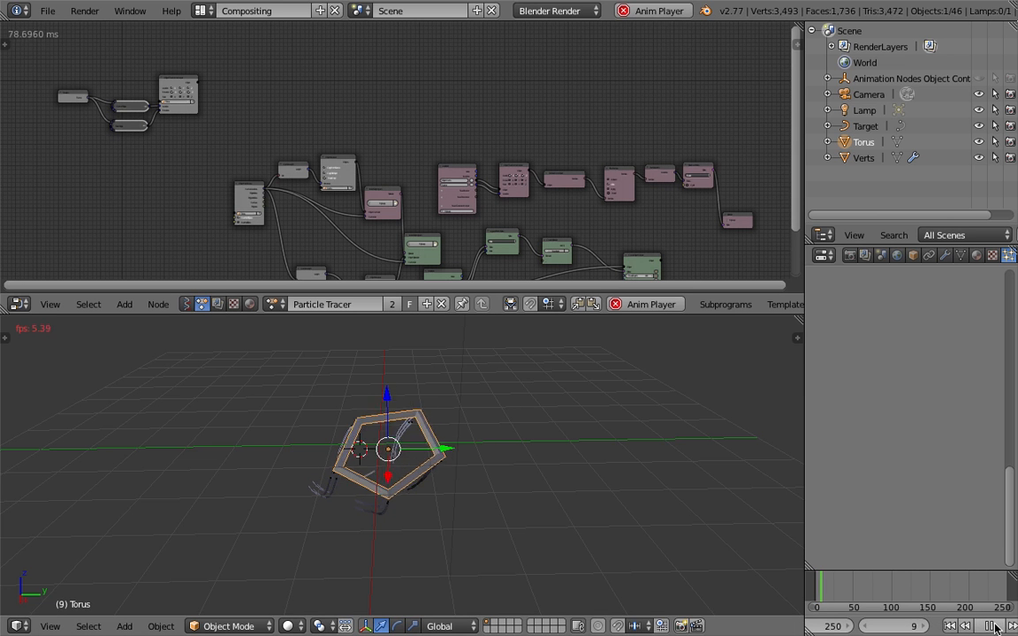
key(alt+a)
Select the Target curve object near the torus and delete it from the scene
middle_drag(492, 491, 353, 497)
right_click(350, 497)
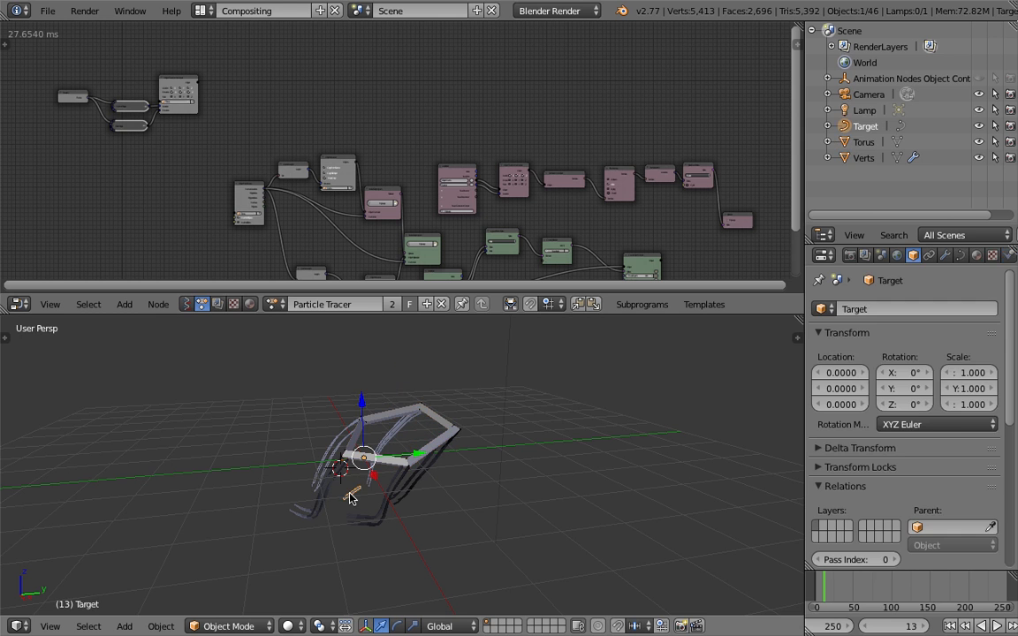
key(x)
click(325, 434)
Select the Verts object under the torus and move it well clear of the traced curves
right_click(351, 511)
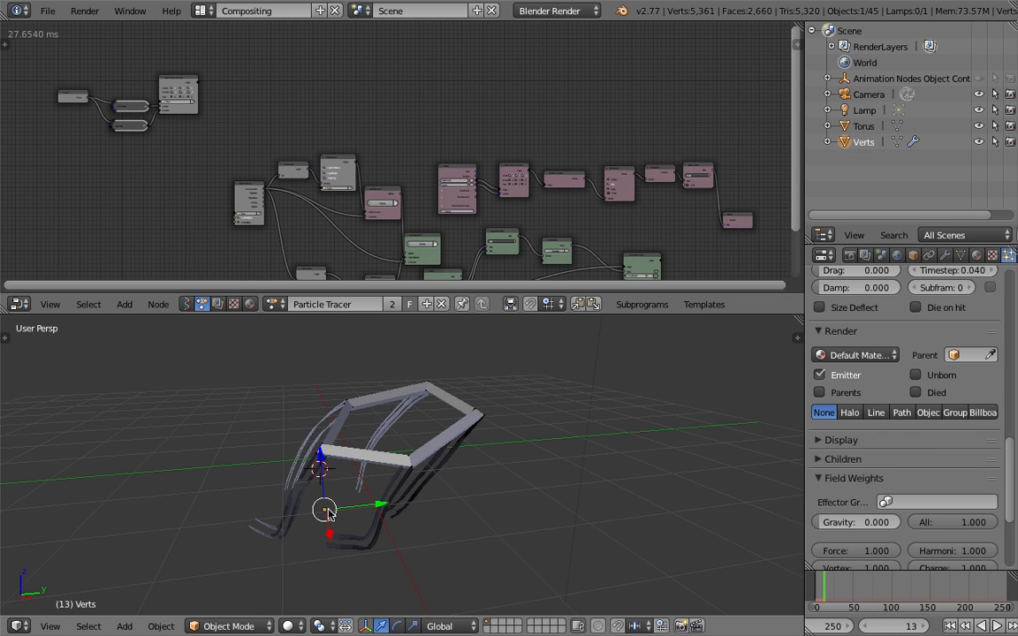
middle_drag(437, 483, 454, 465)
scroll(381, 522, down, 3)
key(g)
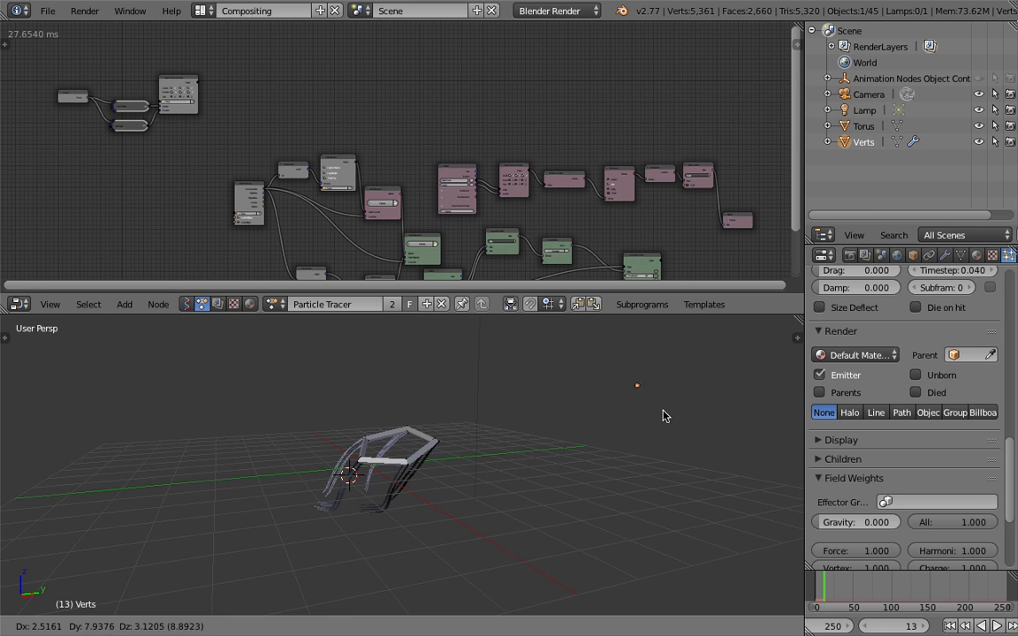
click(631, 431)
middle_drag(648, 457, 623, 466)
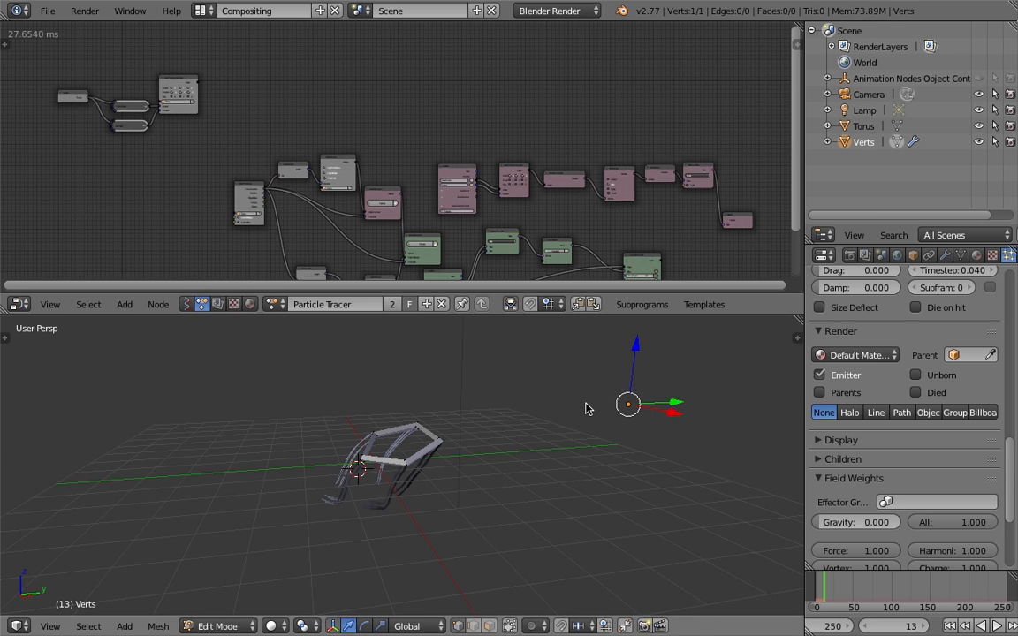
Reposition the Verts object in Object Mode and turn off the Emitter render option of its particle system
click(584, 400)
middle_drag(608, 413, 586, 425)
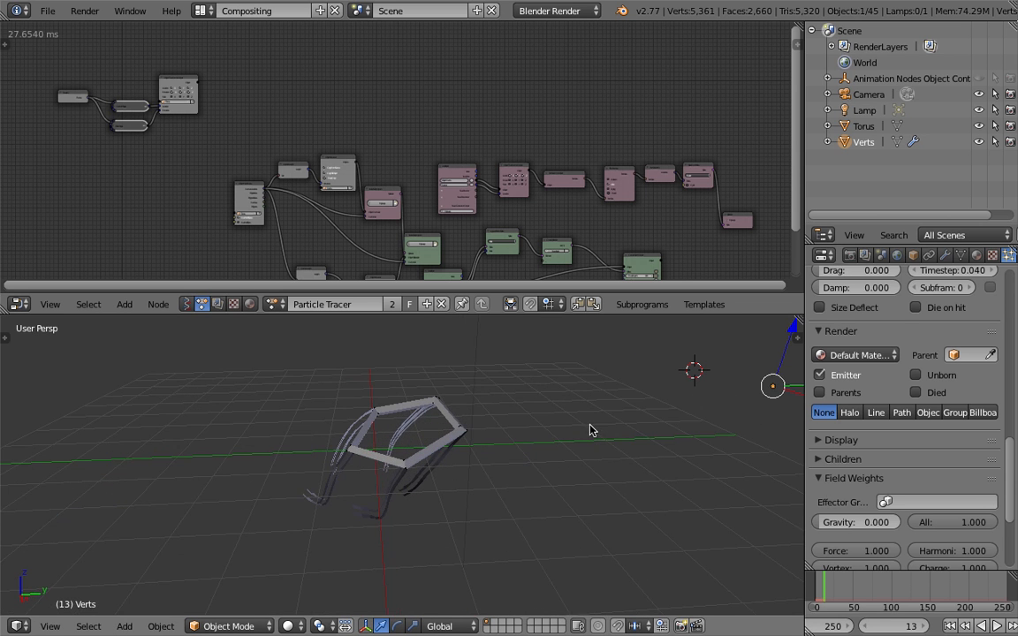
middle_drag(685, 473, 699, 407)
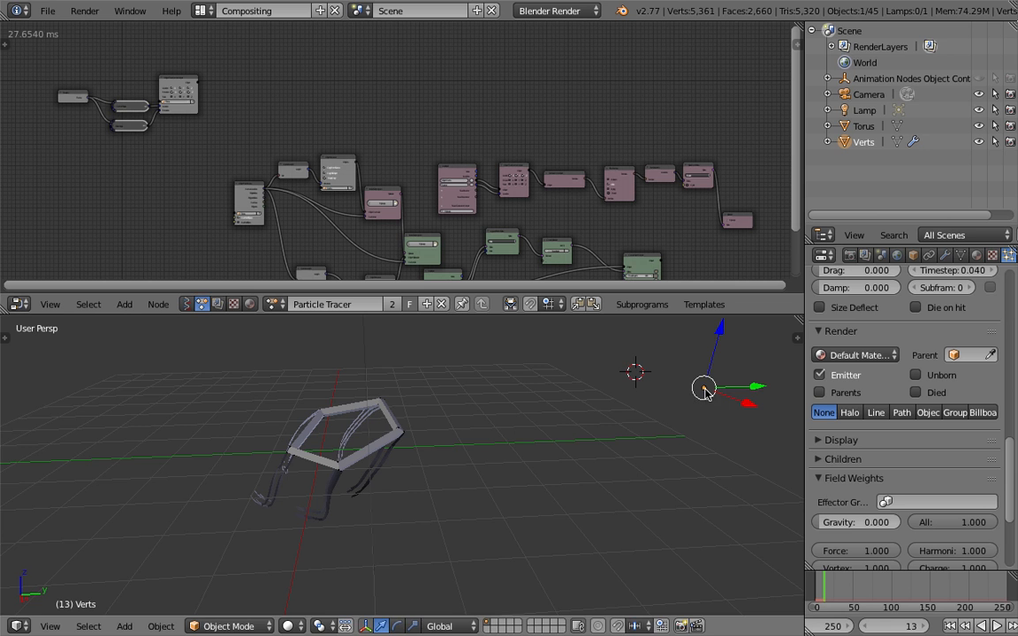
key(g)
click(607, 415)
middle_drag(607, 427, 618, 430)
scroll(926, 417, down, 2)
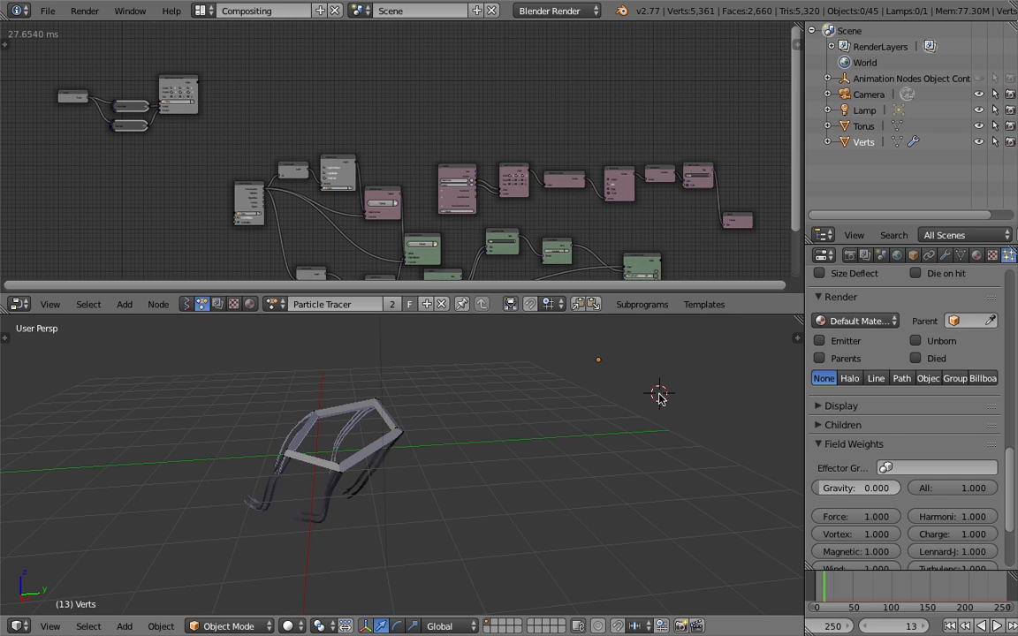
Play the animation from frame 1 for a few frames and inspect the traced curves around the torus
click(951, 626)
click(998, 626)
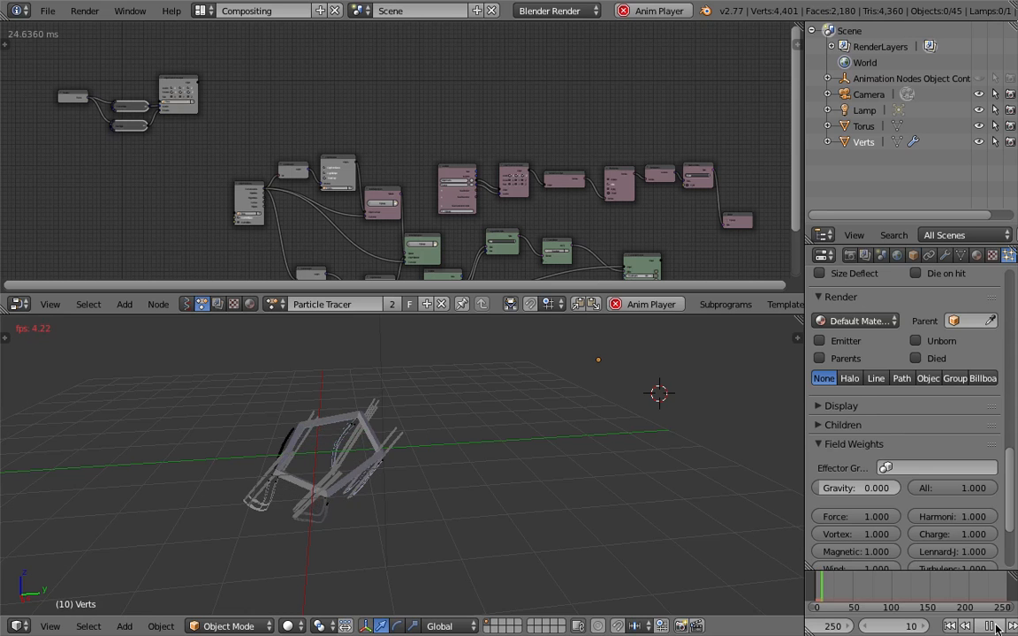
click(997, 626)
middle_drag(545, 421, 591, 414)
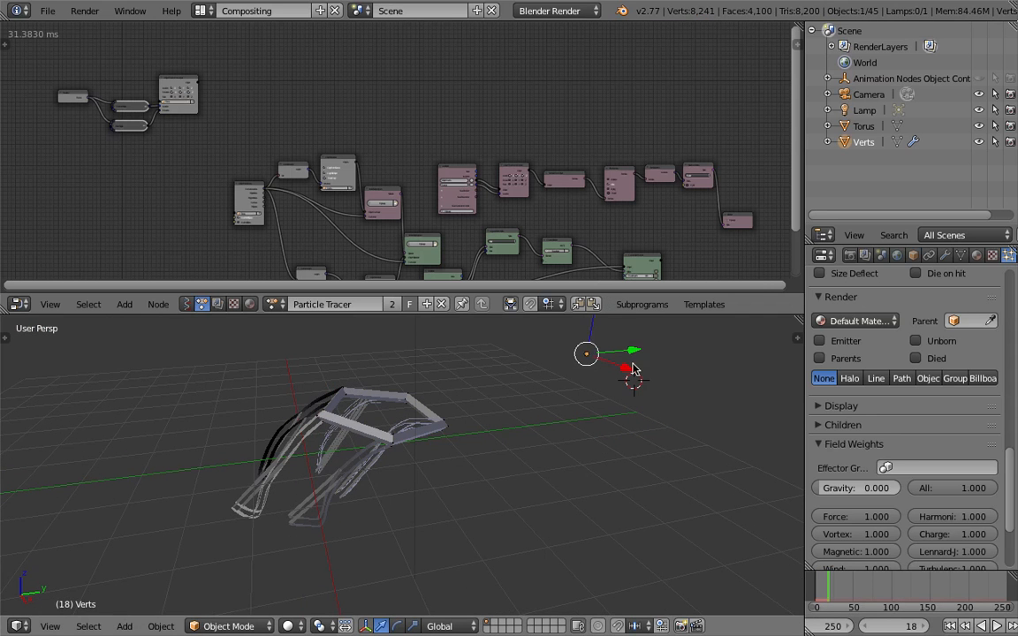
Expand the Display settings of the Verts particle system and review its render, display and physics options
click(844, 405)
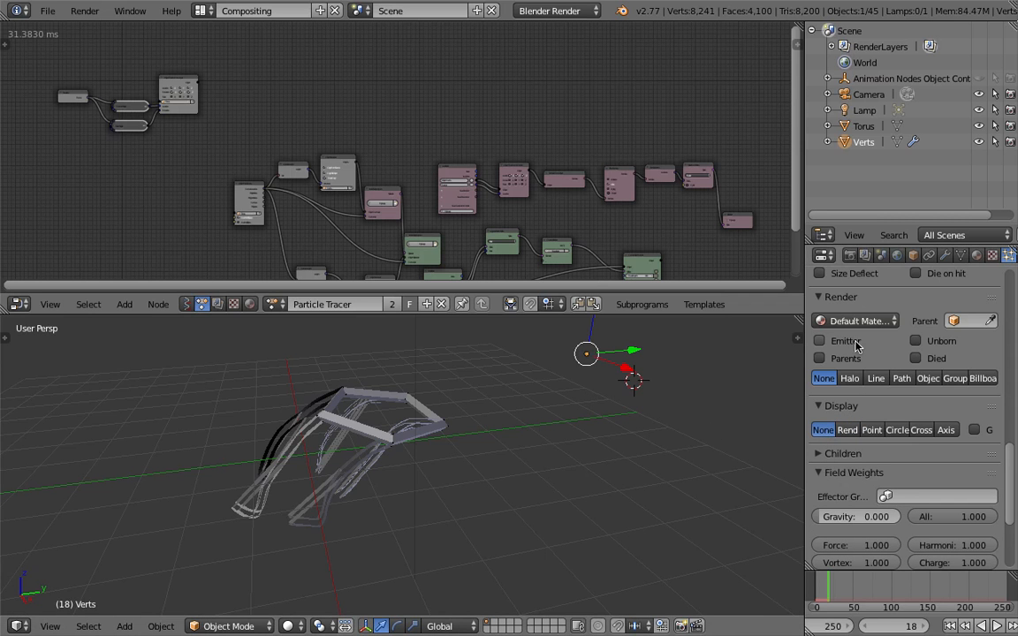
scroll(1006, 453, down, 8)
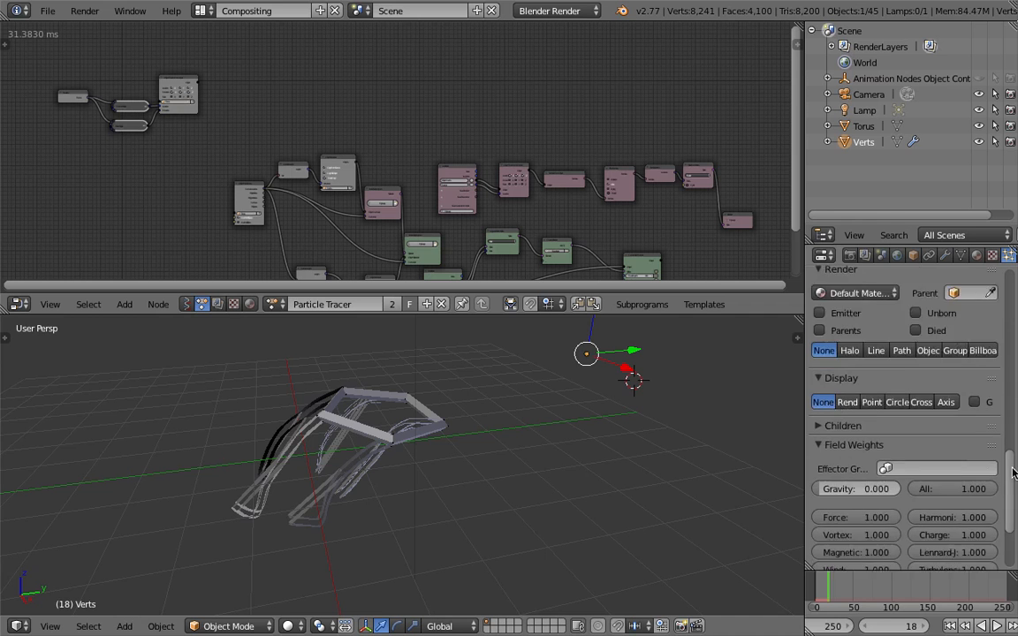
scroll(1012, 442, up, 10)
scroll(1014, 436, up, 5)
Move the Verts object farther from the torus and replay the animation briefly from its start
middle_drag(619, 407, 594, 402)
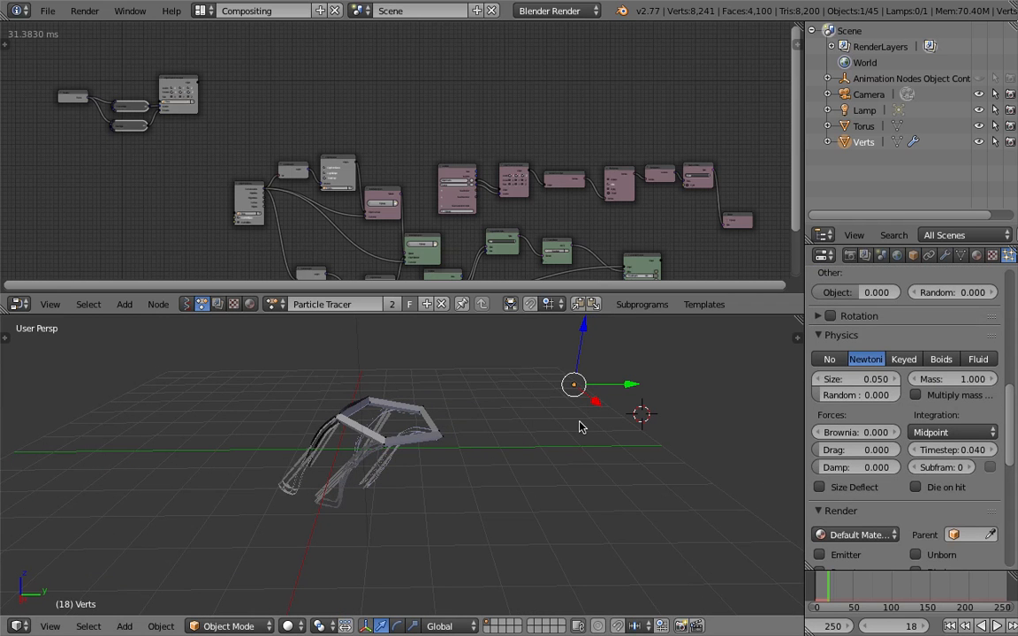
key(g)
click(739, 398)
middle_drag(415, 412, 448, 414)
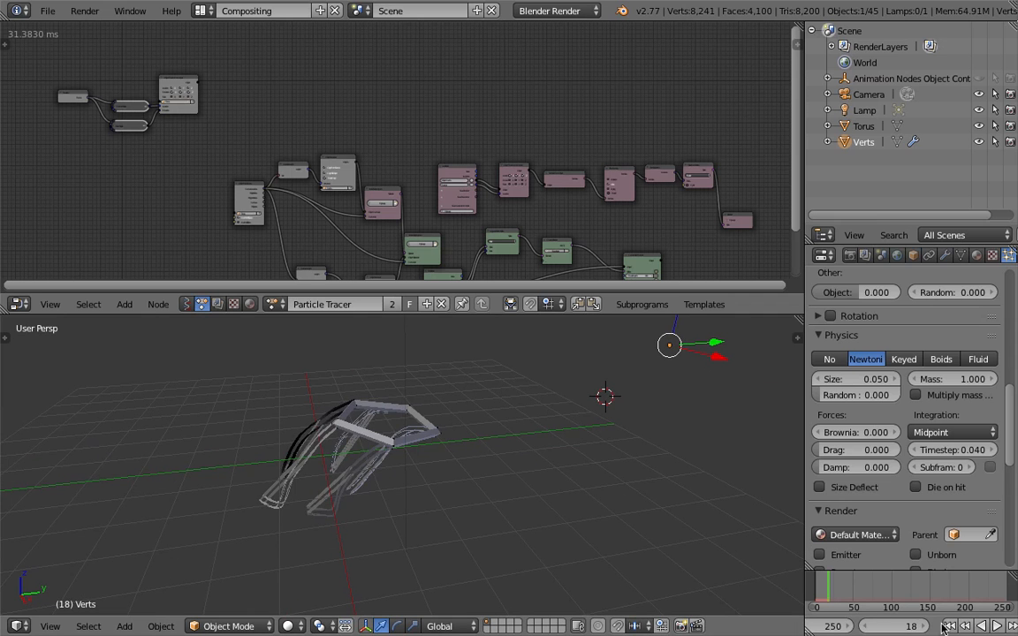
click(983, 627)
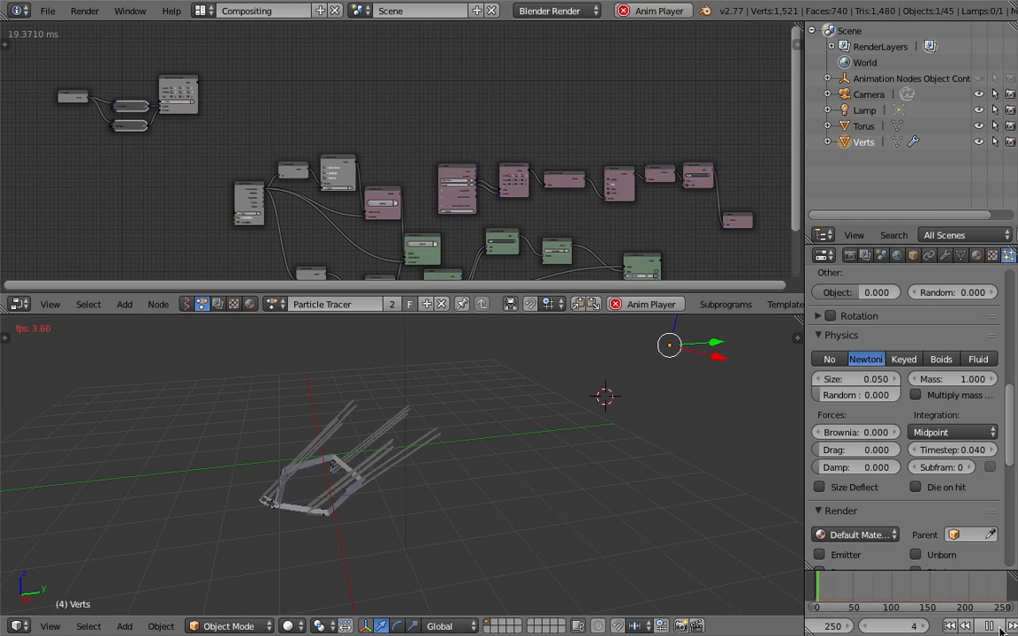
key(alt+a)
Move the lamp and the camera to the second scene layer
middle_drag(266, 391, 411, 382)
right_click(408, 375)
shift+right_click(186, 491)
key(m)
click(329, 520)
Add a grid mesh at the 3D cursor
mouse_move(270, 446)
middle_down()
mouse_move(200, 432)
mouse_move(279, 431)
middle_up()
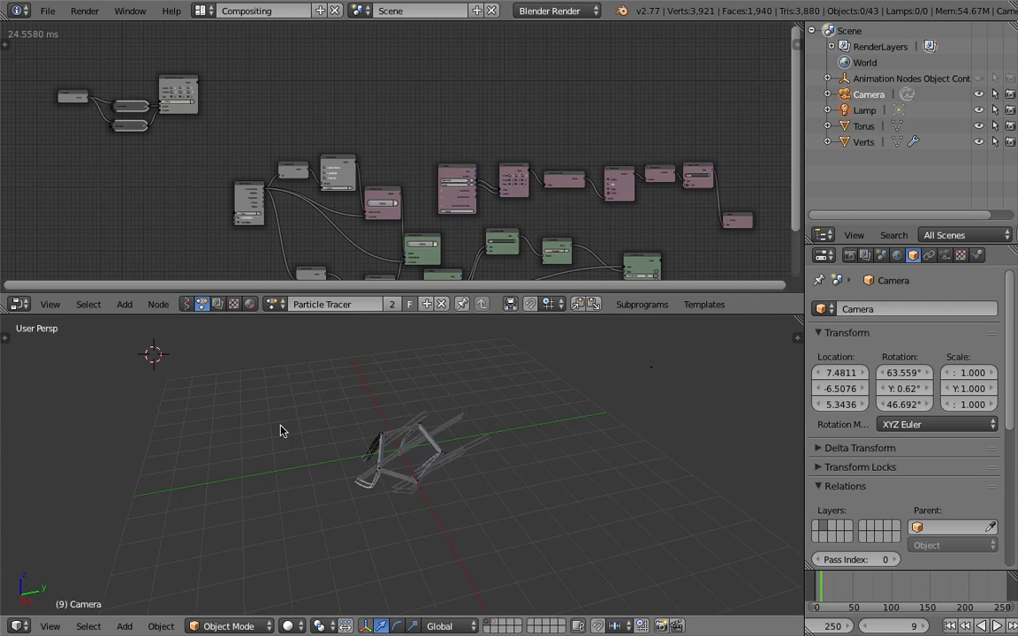
key(shift+a)
mouse_move(239, 389)
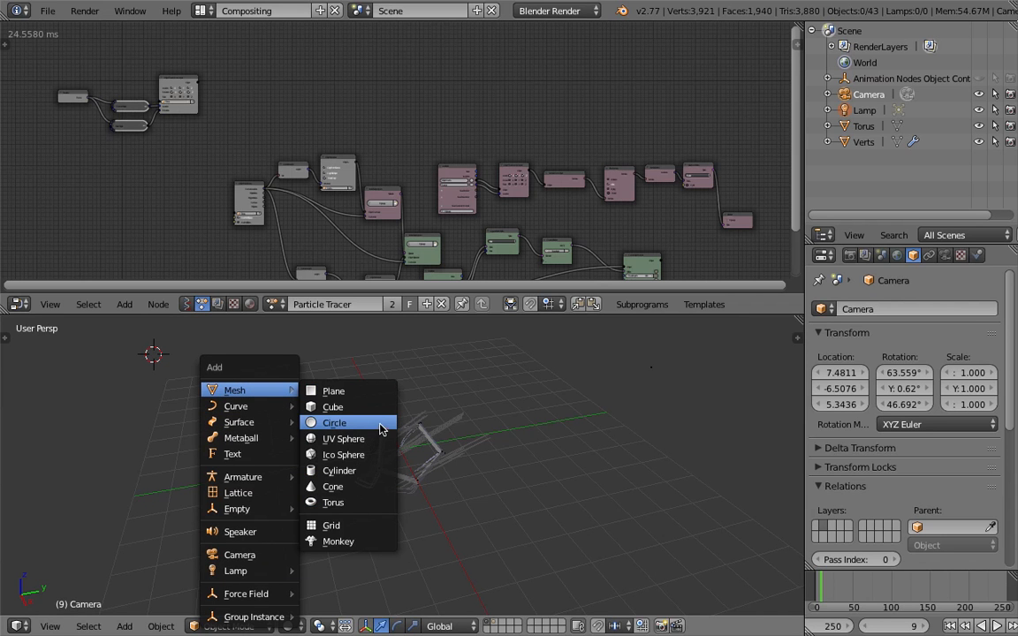
click(378, 523)
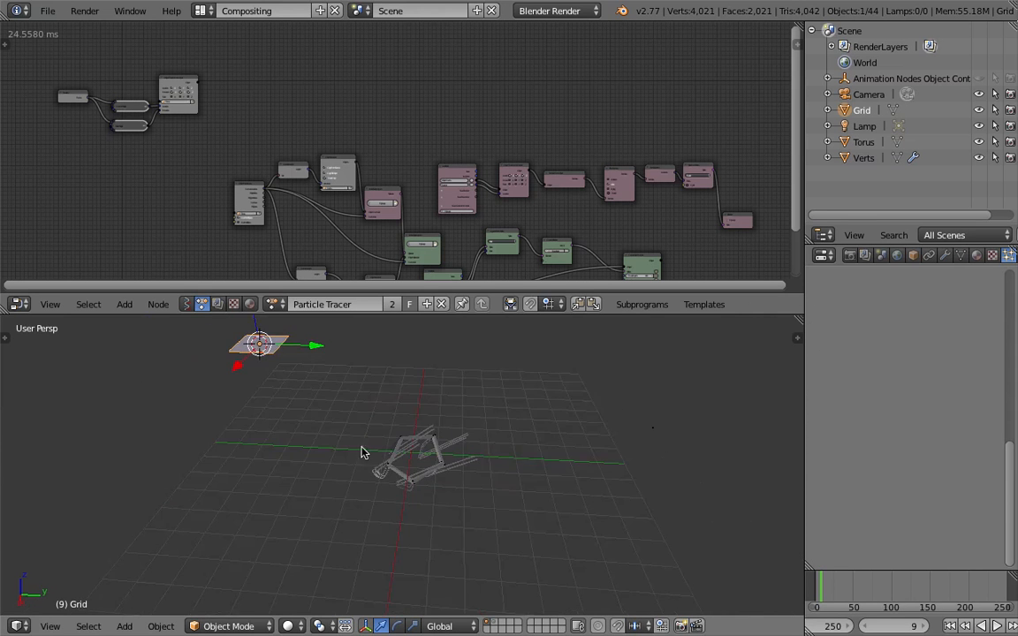
Scale up the whole grid mesh in Edit Mode and return to Object Mode
shift+middle_drag(299, 403, 393, 456)
key(s)
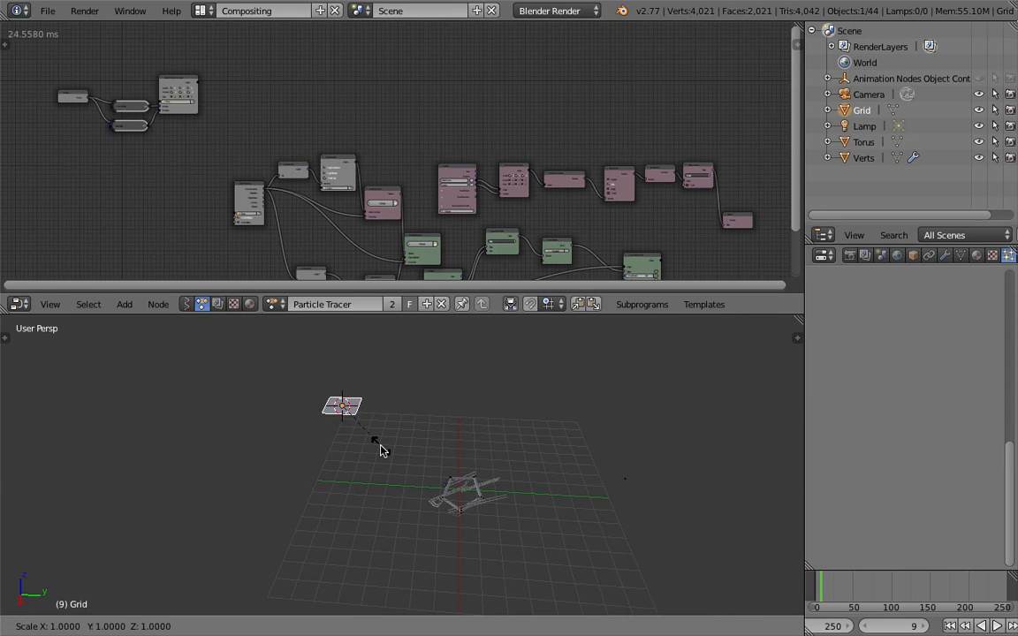
key(Escape)
key(Tab)
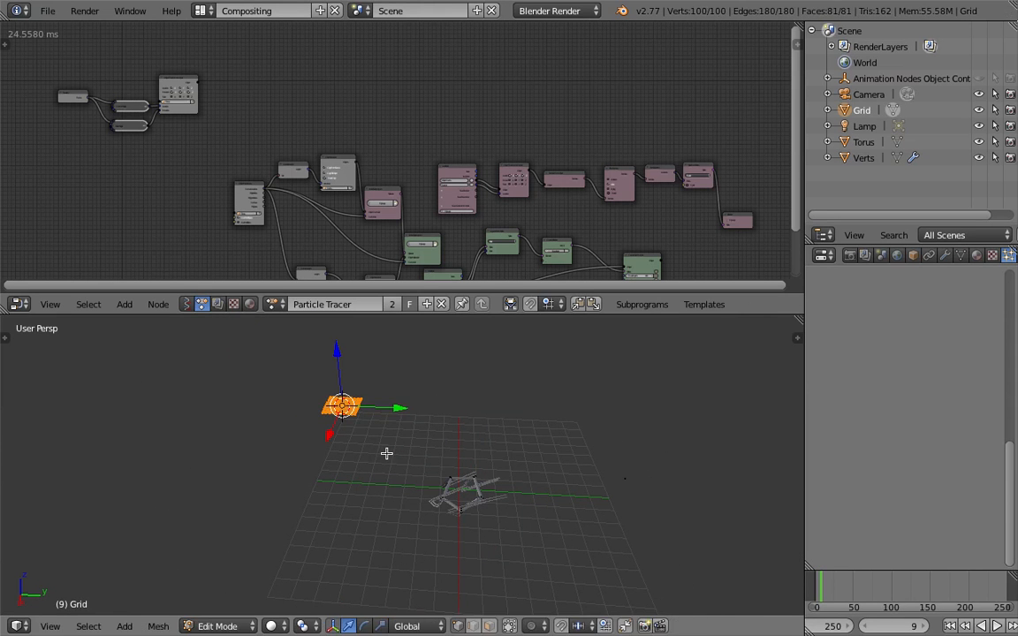
key(s)
click(553, 529)
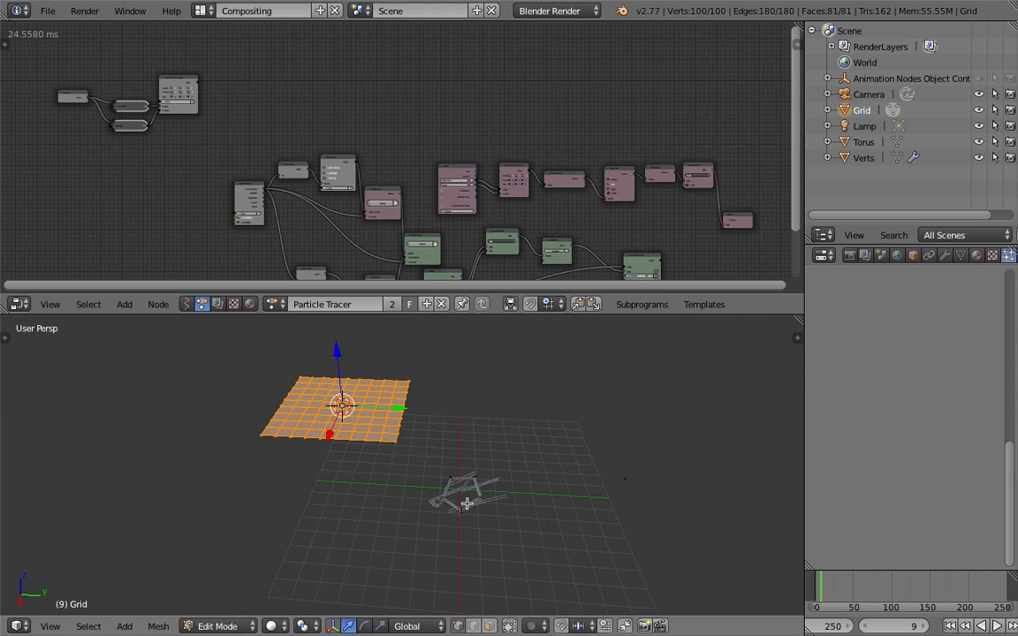
key(Tab)
Position the grid above the floor at about X -4.91, Y 0.88, Z 5.39
key(g)
click(515, 472)
shift+middle_drag(490, 461, 464, 479)
key(g)
click(461, 465)
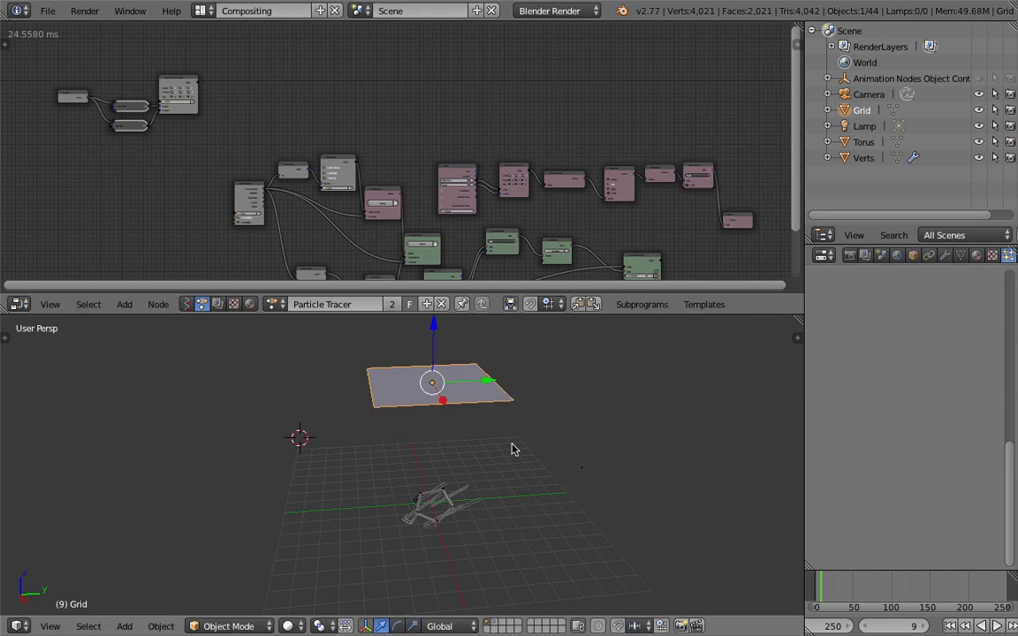
Set the grid's maximum draw type to Wire, with Wire and Draw All Edges enabled
click(914, 256)
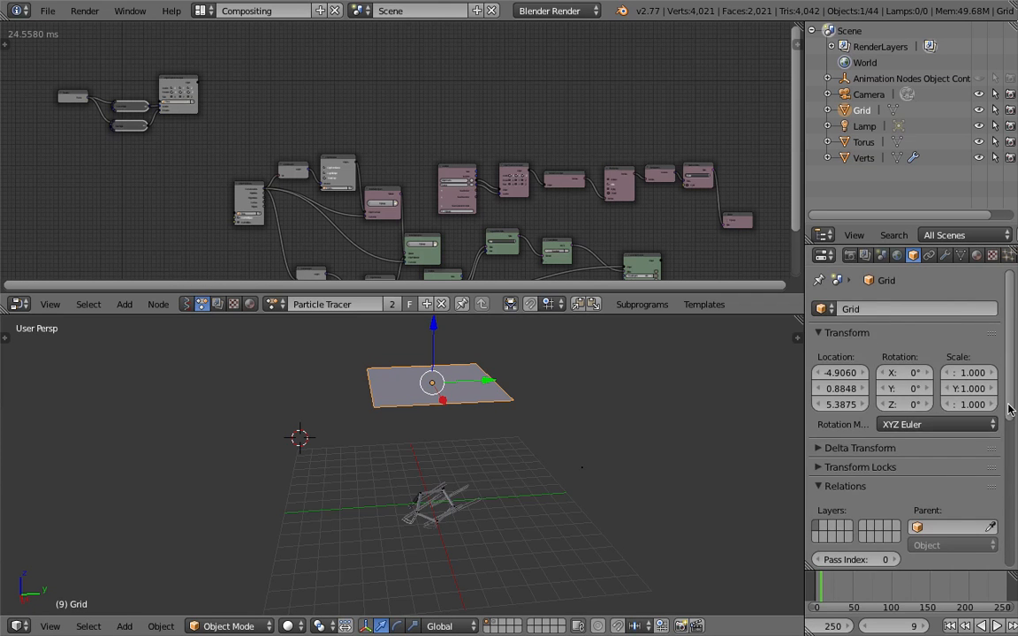
drag(1010, 410, 1011, 521)
click(847, 512)
click(829, 476)
middle_drag(566, 424, 518, 413)
click(820, 458)
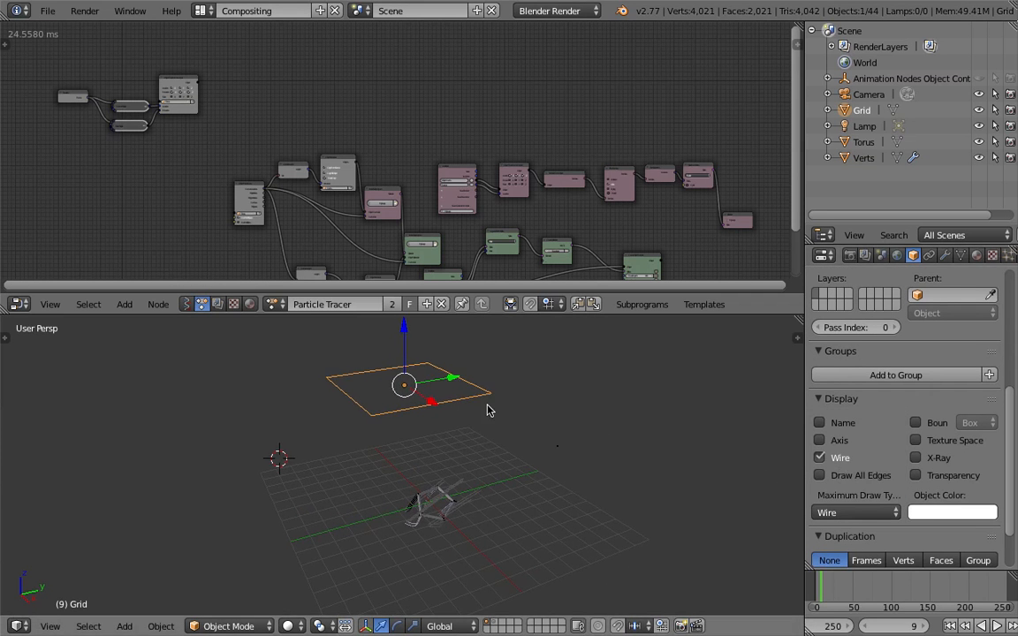
click(819, 476)
mouse_move(609, 450)
middle_down()
mouse_move(447, 449)
mouse_move(439, 398)
middle_up()
scroll(442, 419, up, 2)
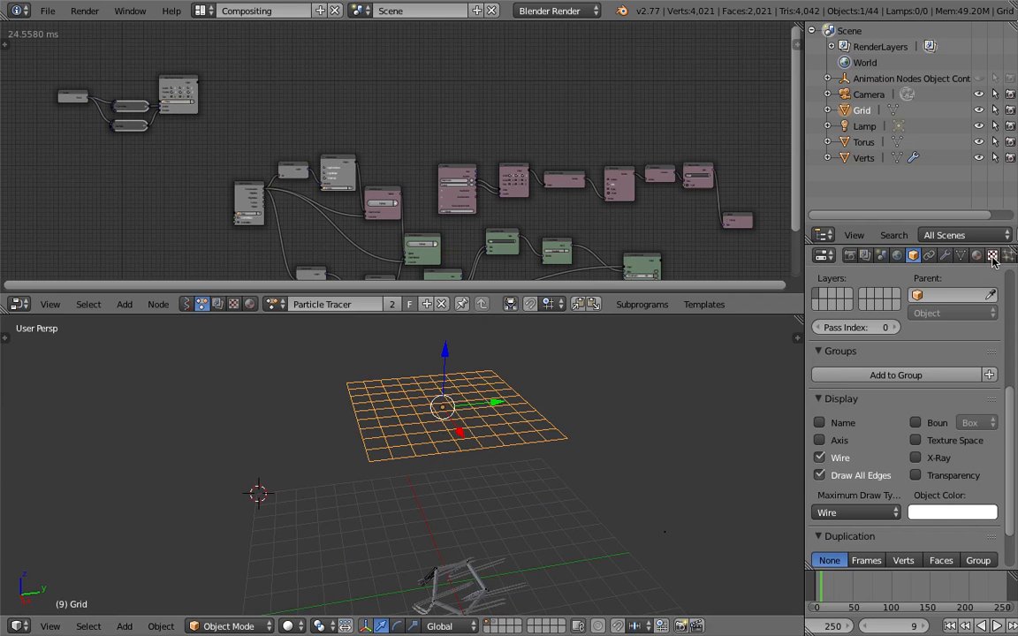
Add a new particle system to the grid
scroll(993, 261, down, 2)
click(962, 258)
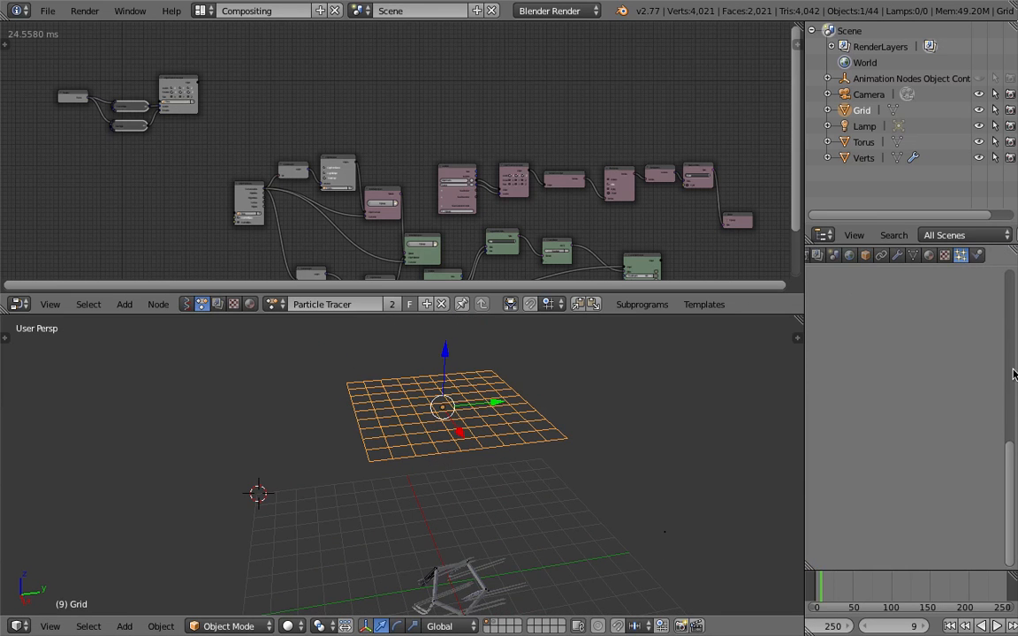
click(934, 357)
Rename the grid object as Master
click(864, 255)
scroll(922, 313, up, 6)
click(906, 308)
text(Master)
key(Return)
Play the animation from frame 1 for a few frames to preview the particles emitted by the Master grid
middle_drag(450, 480, 459, 431)
click(951, 627)
click(997, 626)
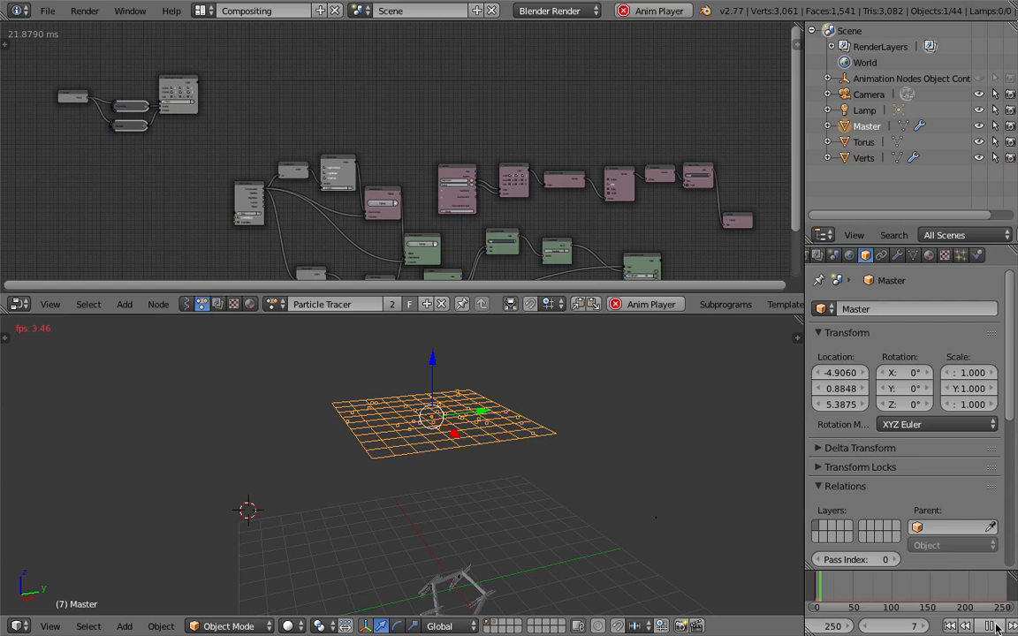
click(996, 626)
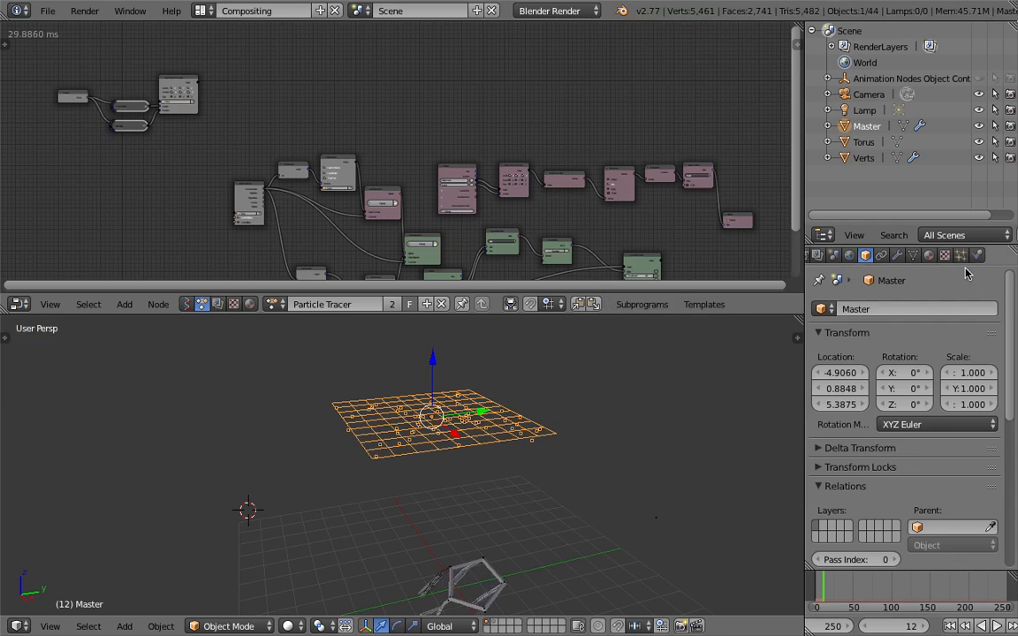
Set Master's particles to emit from Verts with Random off, and preview the emission from frame 1
click(961, 255)
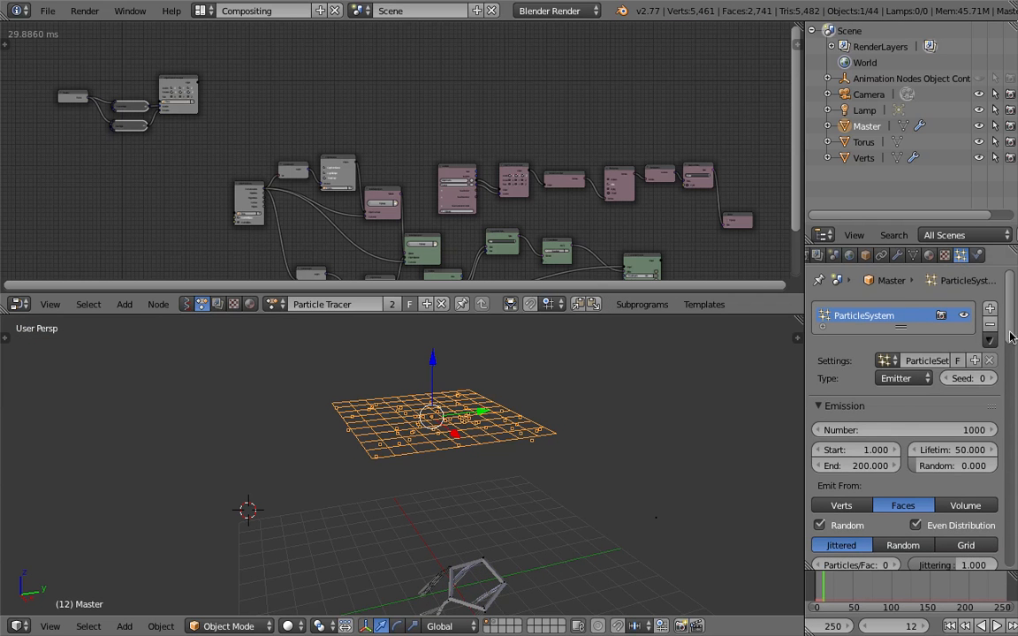
scroll(939, 375, down, 2)
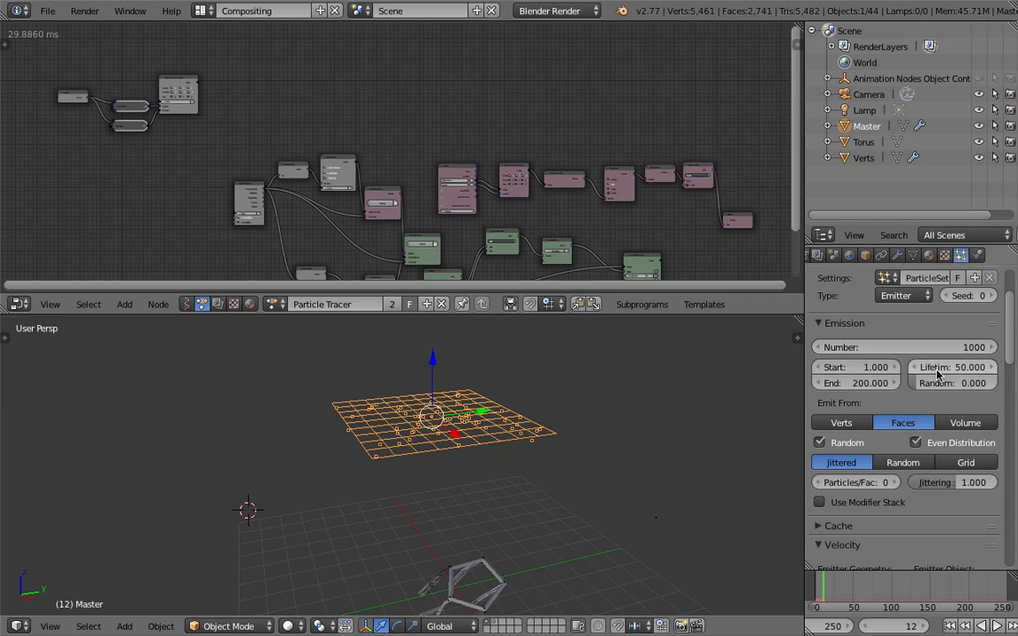
click(842, 423)
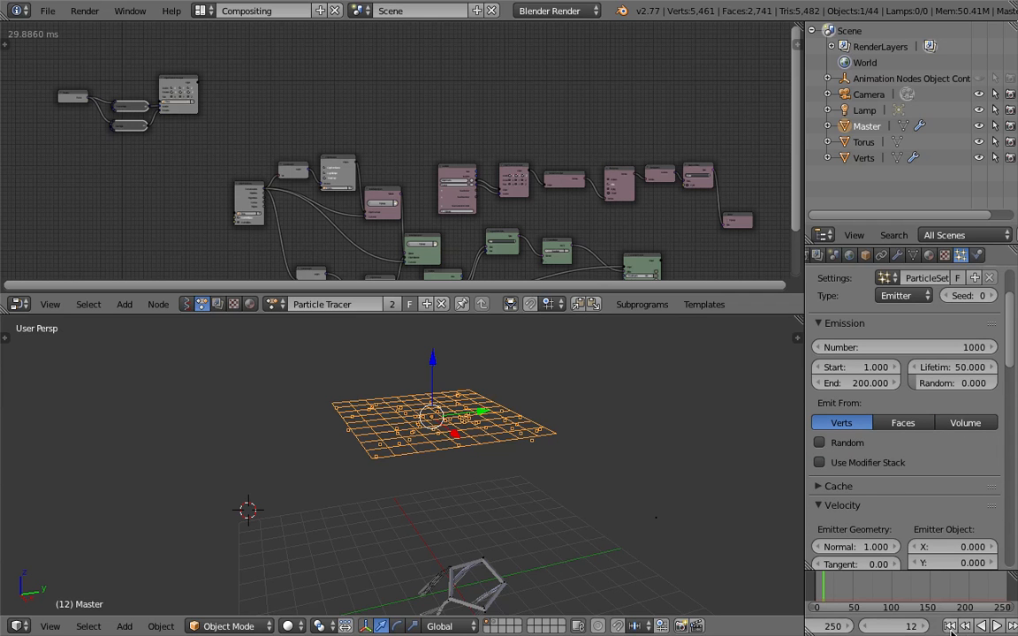
click(952, 626)
click(997, 626)
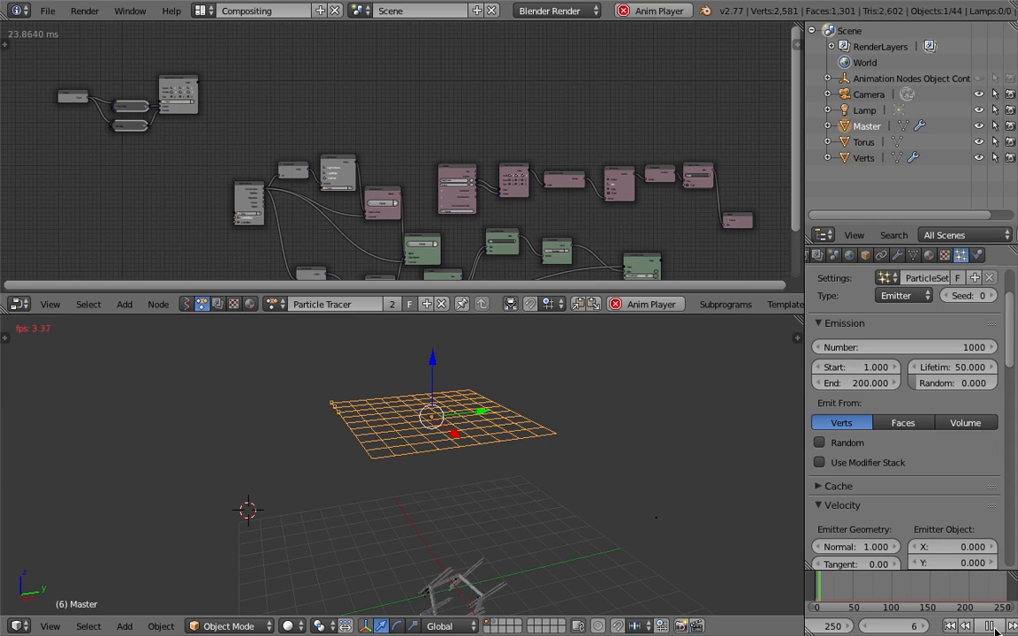
click(996, 626)
Switch Master's particle emission to Faces and replay the animation from frame 1
click(904, 423)
click(951, 626)
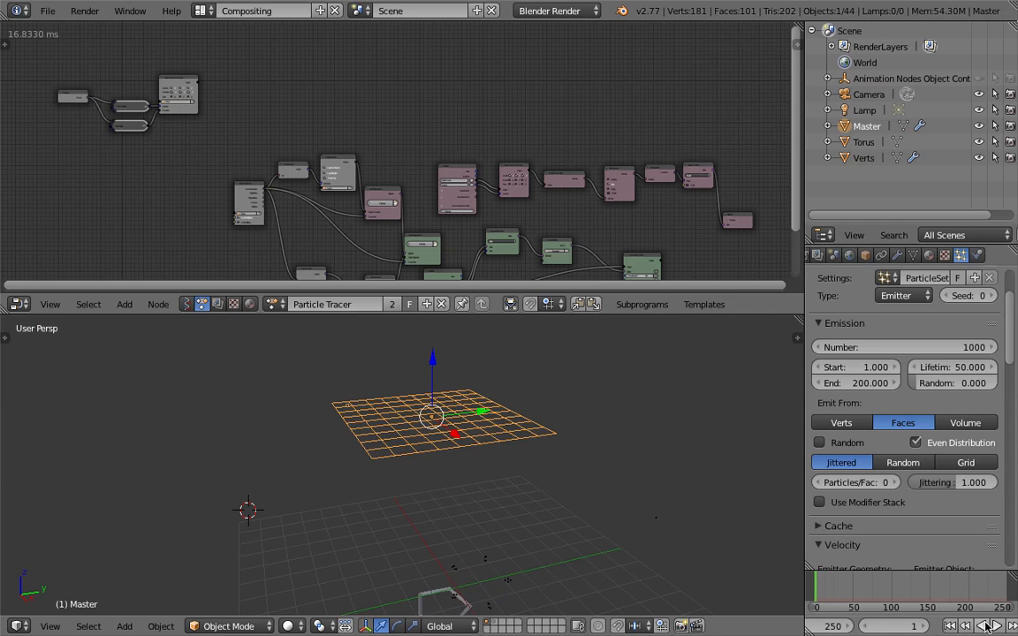
click(997, 626)
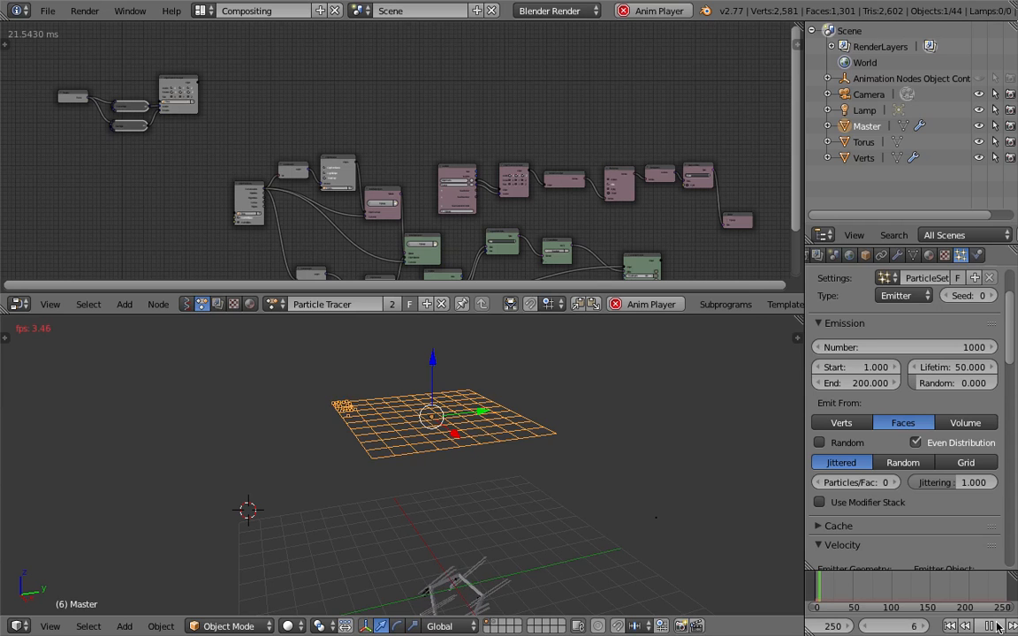
Turn off Even Distribution, set Master's particles per face to 1, and replay the animation from frame 1
click(997, 626)
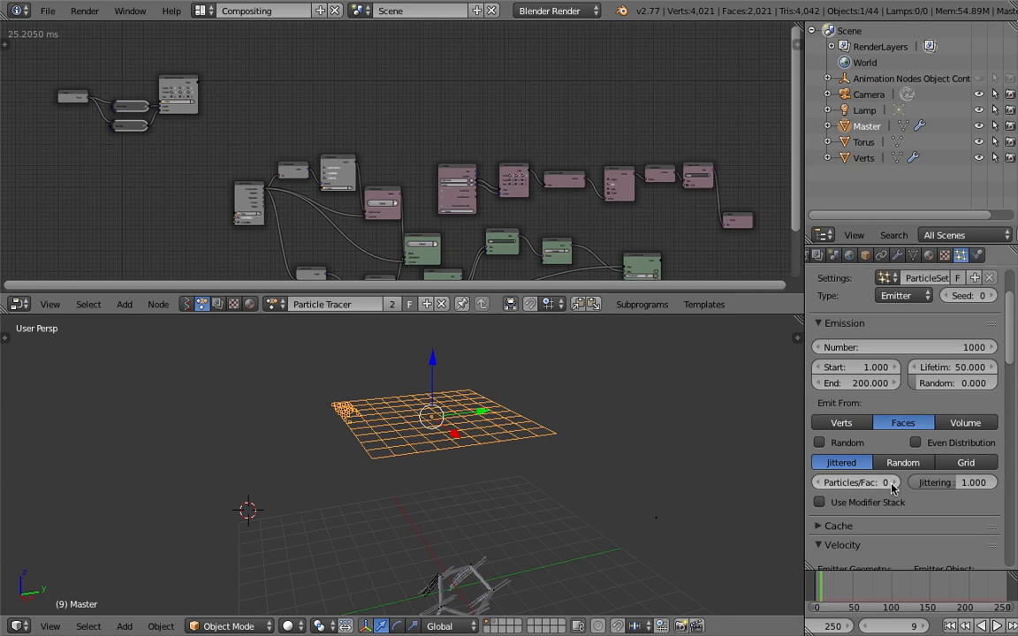
click(895, 482)
click(950, 626)
click(996, 626)
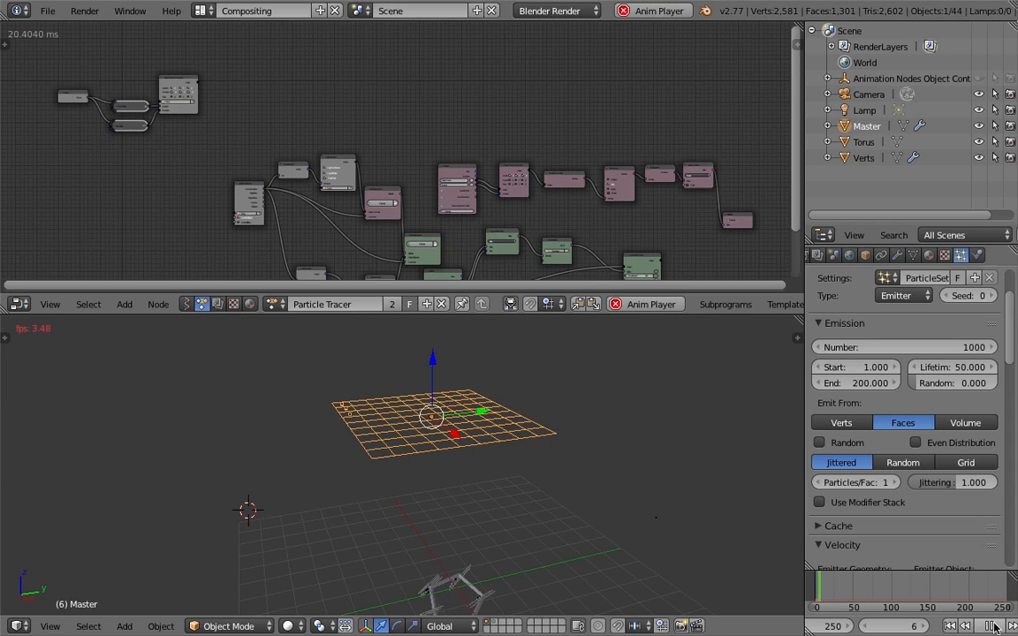
click(994, 626)
Set the number of particles emitted by the Master grid to 81
middle_drag(607, 430, 669, 444)
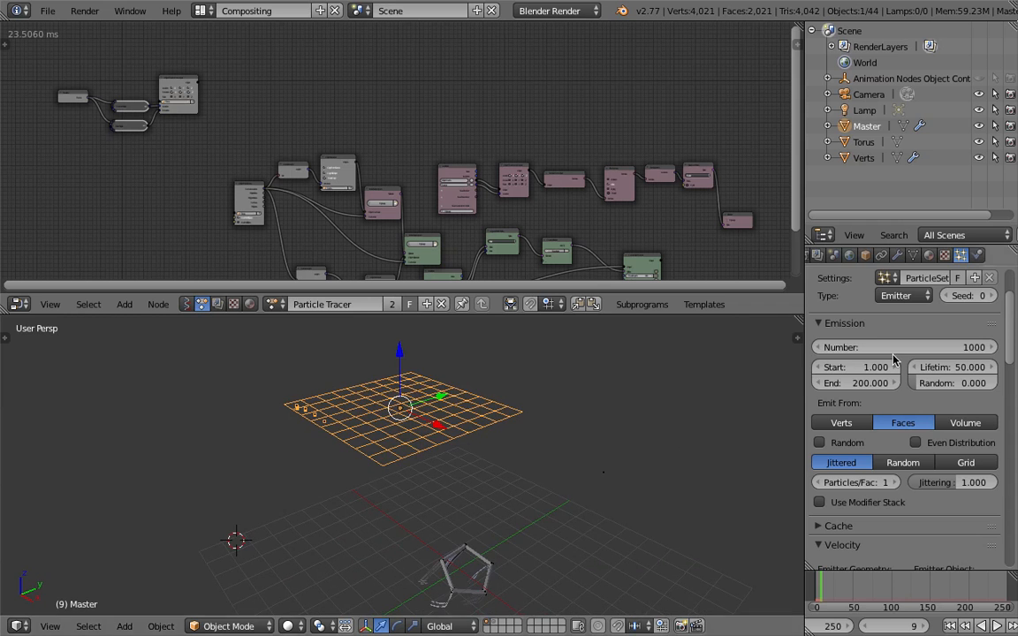
middle_drag(548, 410, 394, 457)
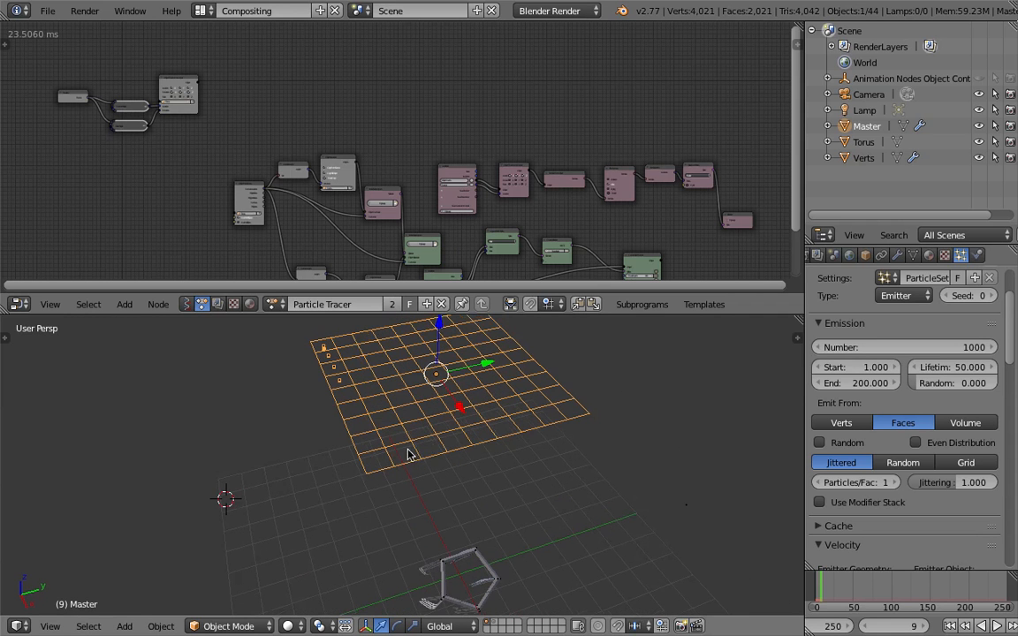
middle_drag(537, 426, 565, 468)
click(936, 349)
text(81)
key(Return)
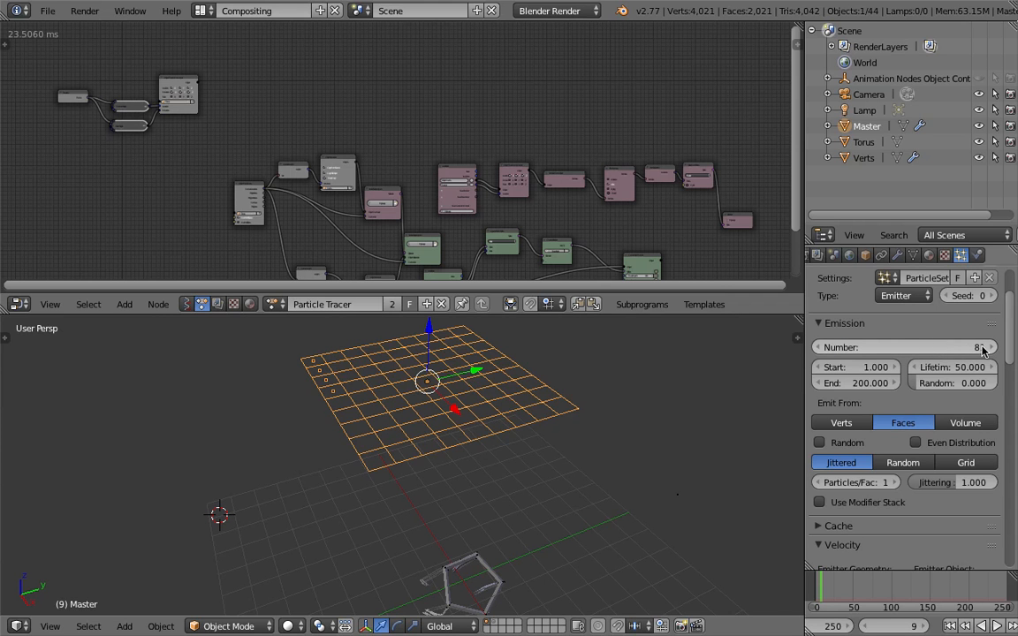
Set Master's emission end to frame 1 and the particle lifetime to 250
click(870, 384)
text(1)
key(Return)
click(956, 367)
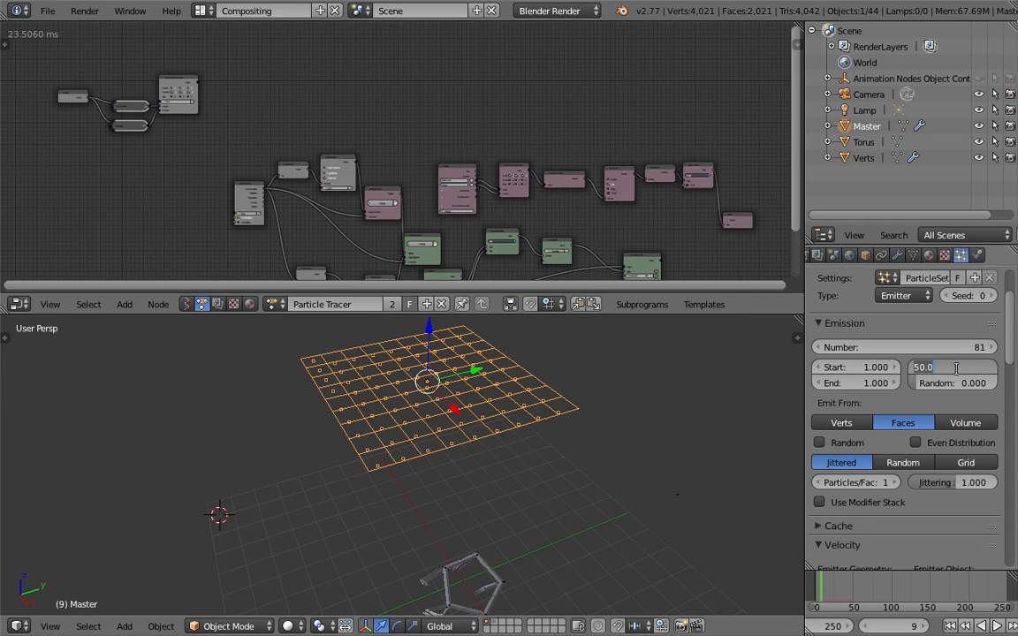
text(250)
key(Return)
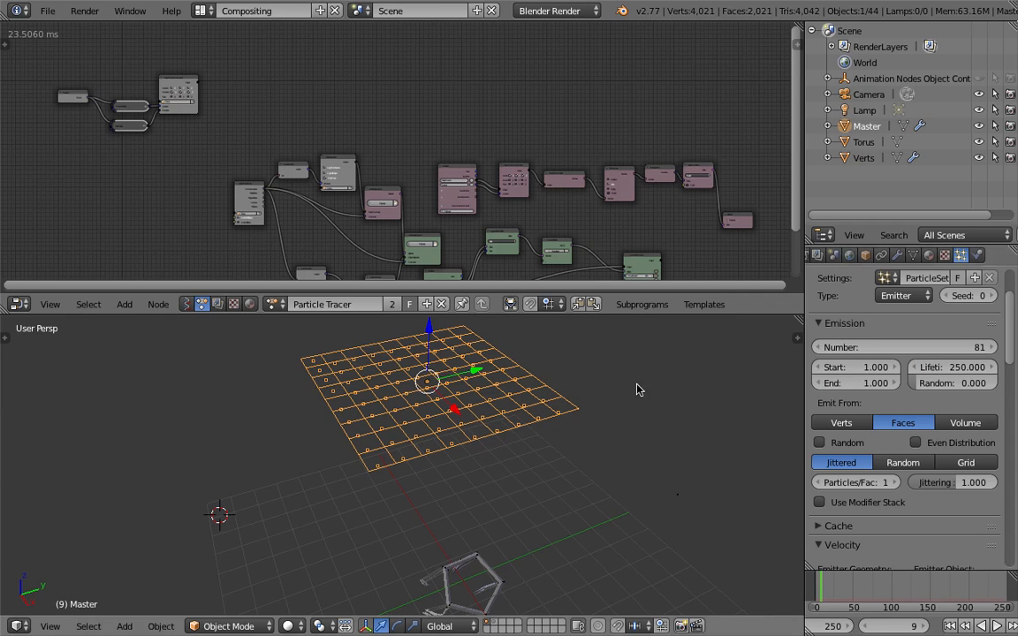
Play the animation from frame 1 for a few frames to check the one-particle-per-face emission
middle_drag(638, 389, 654, 380)
click(963, 626)
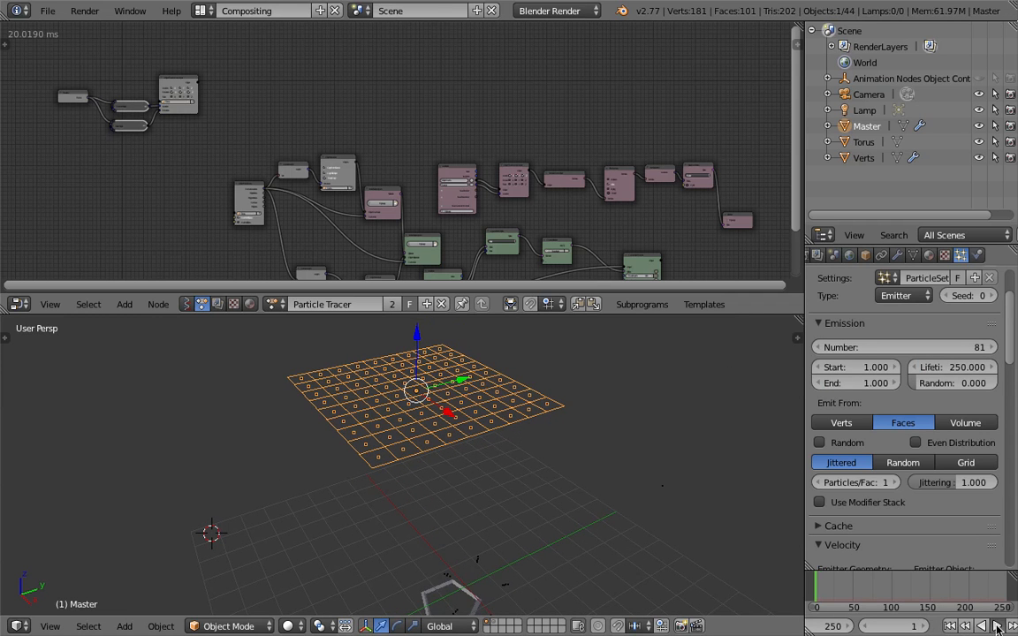
click(997, 626)
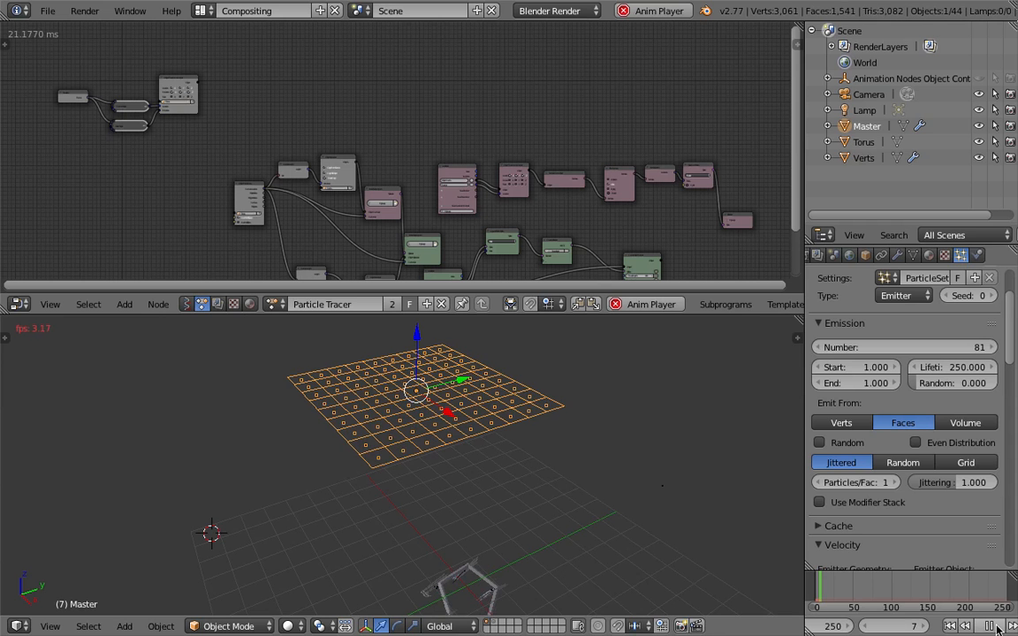
click(997, 626)
Set the Normal emitter velocity of Master's particles to 0
scroll(1014, 385, down, 5)
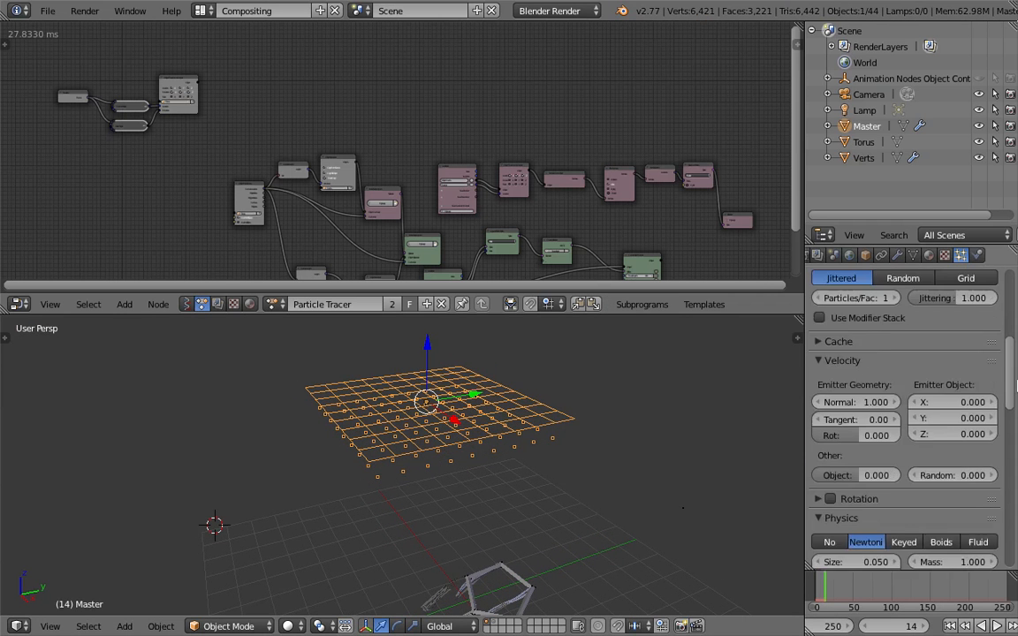
scroll(1015, 385, down, 2)
click(862, 361)
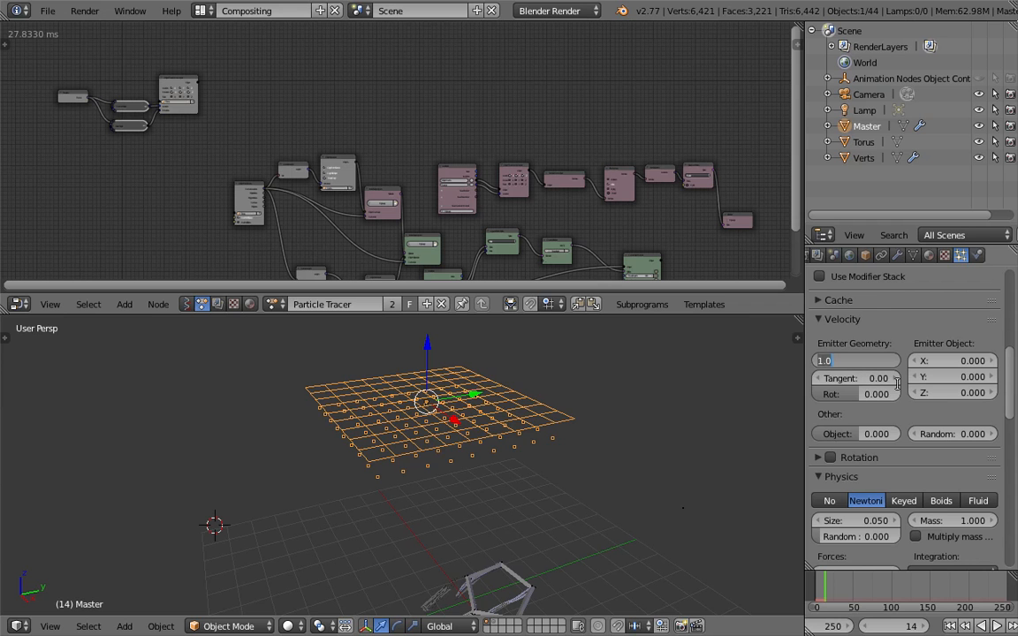
key(Return)
Replay the animation from frame 1 and examine the particle motion beneath the Master grid
click(950, 625)
click(995, 626)
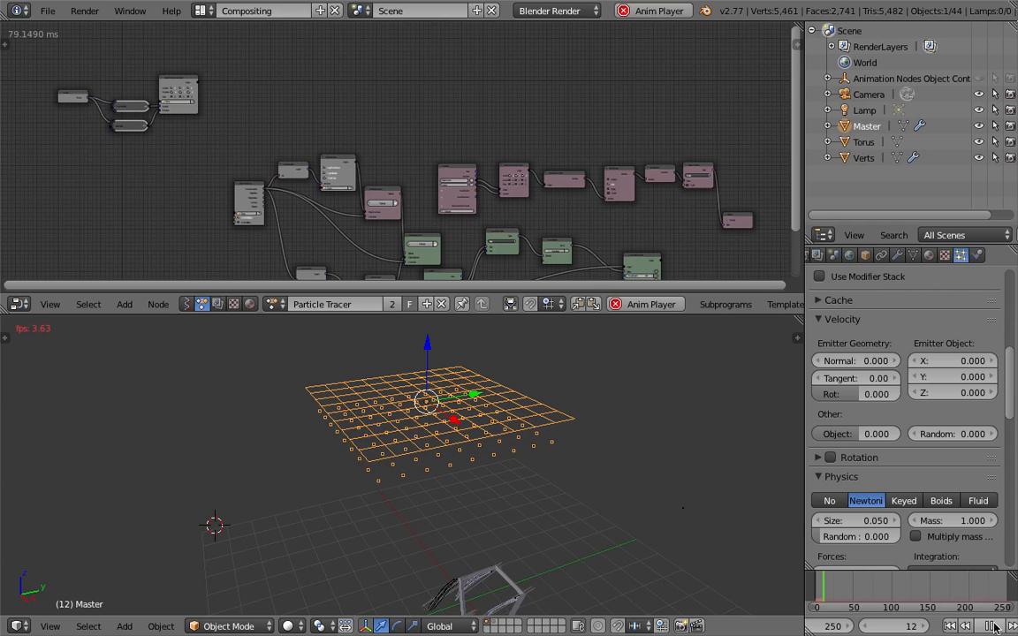
click(994, 627)
middle_drag(590, 544, 604, 506)
middle_drag(473, 462, 522, 496)
middle_drag(393, 183, 403, 153)
middle_drag(500, 384, 470, 502)
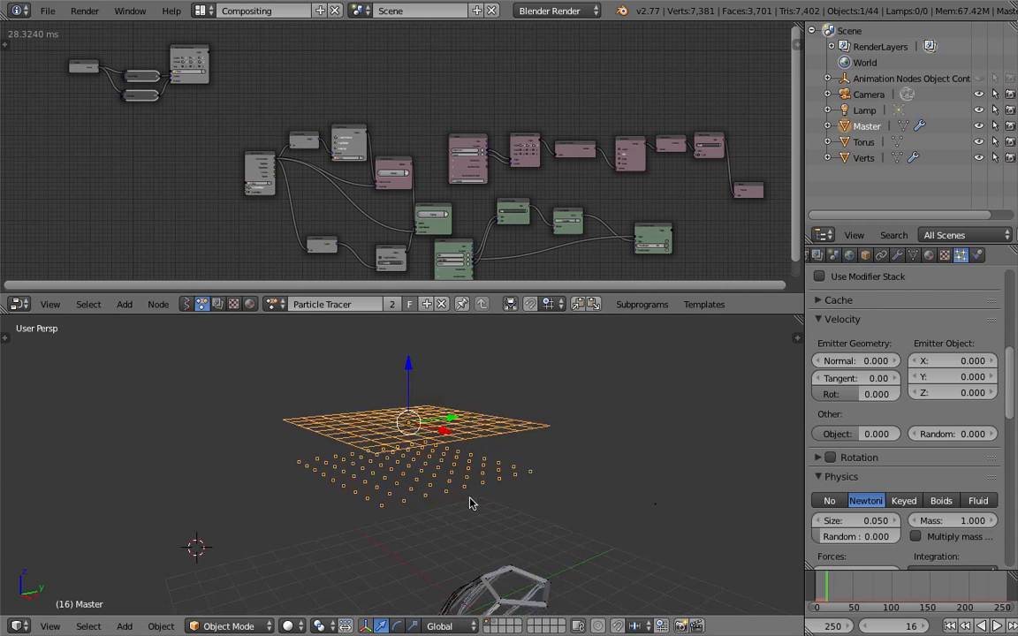
Add a Particles from Object node in the empty area before the existing node network and set its object to Master
middle_drag(159, 146, 279, 143)
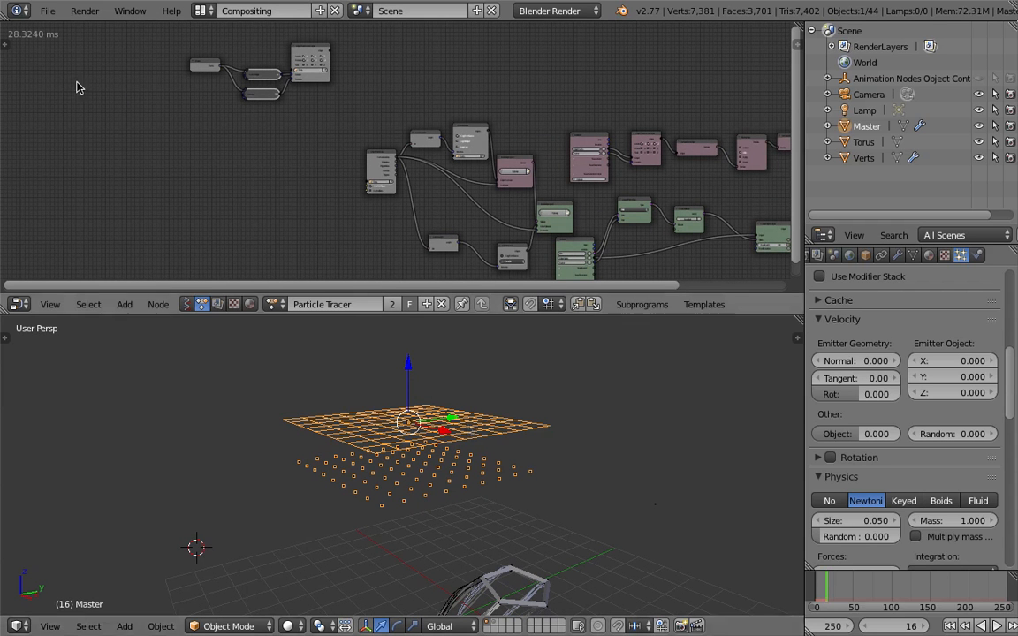
scroll(297, 195, up, 2)
key(shift+a)
click(213, 58)
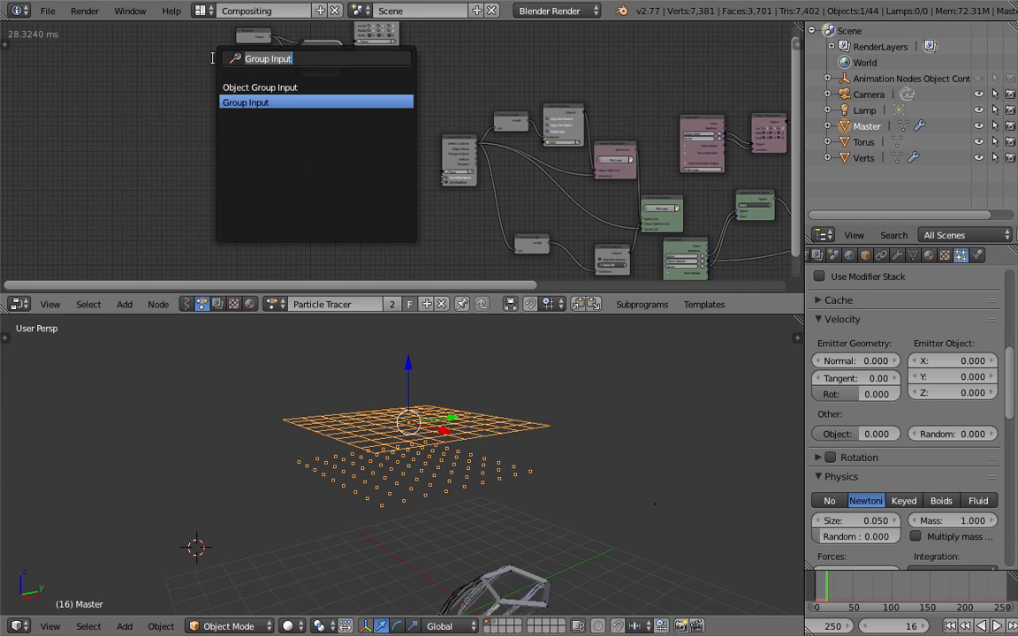
text(particl)
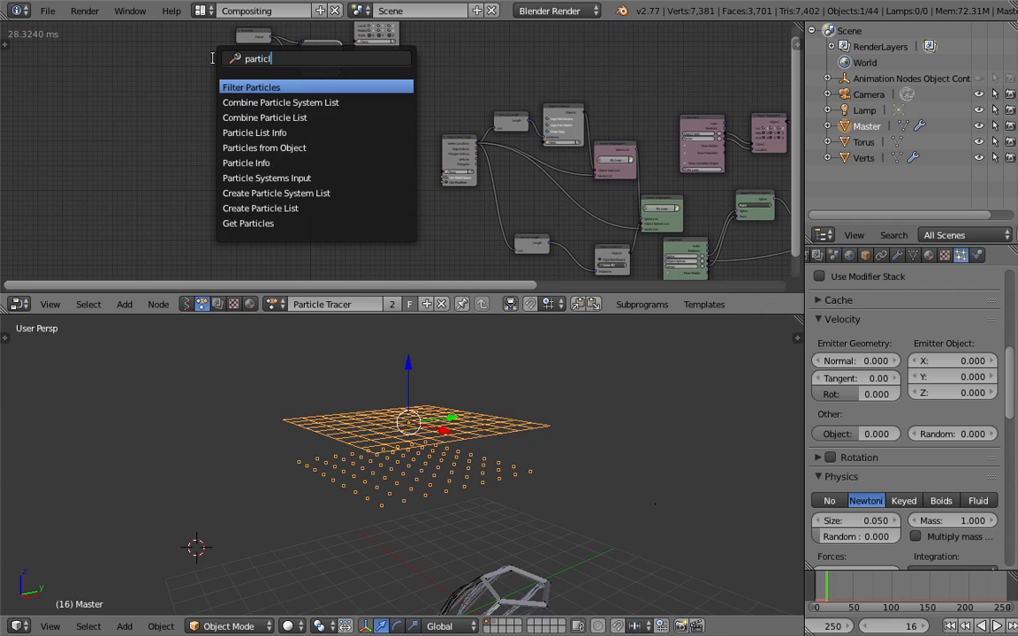
text(s)
key(BackSpace)
text(es)
key(Down)
key(Return)
scroll(177, 150, up, 3)
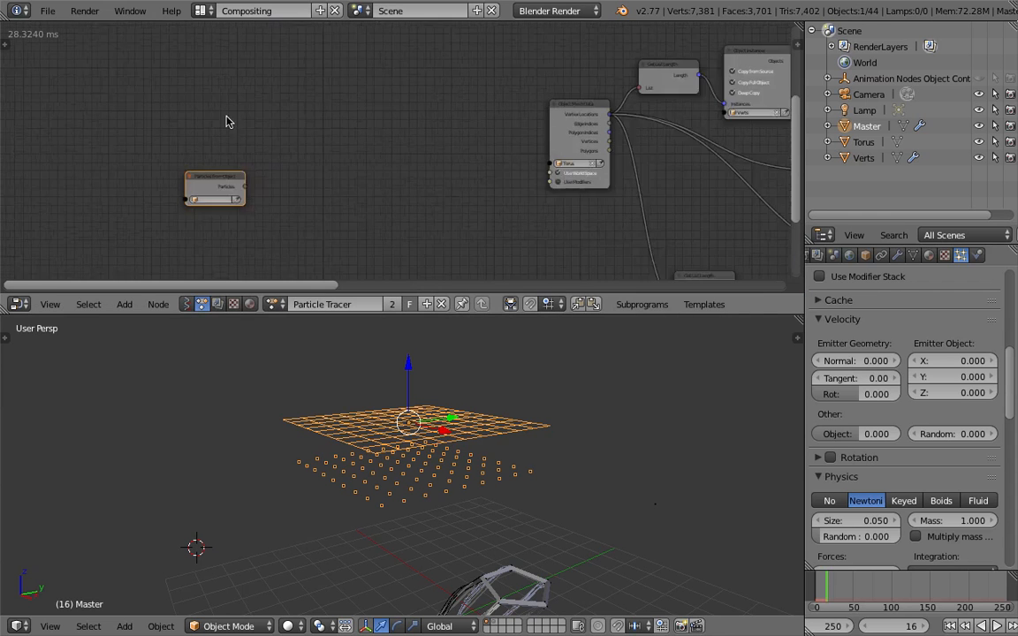
click(201, 138)
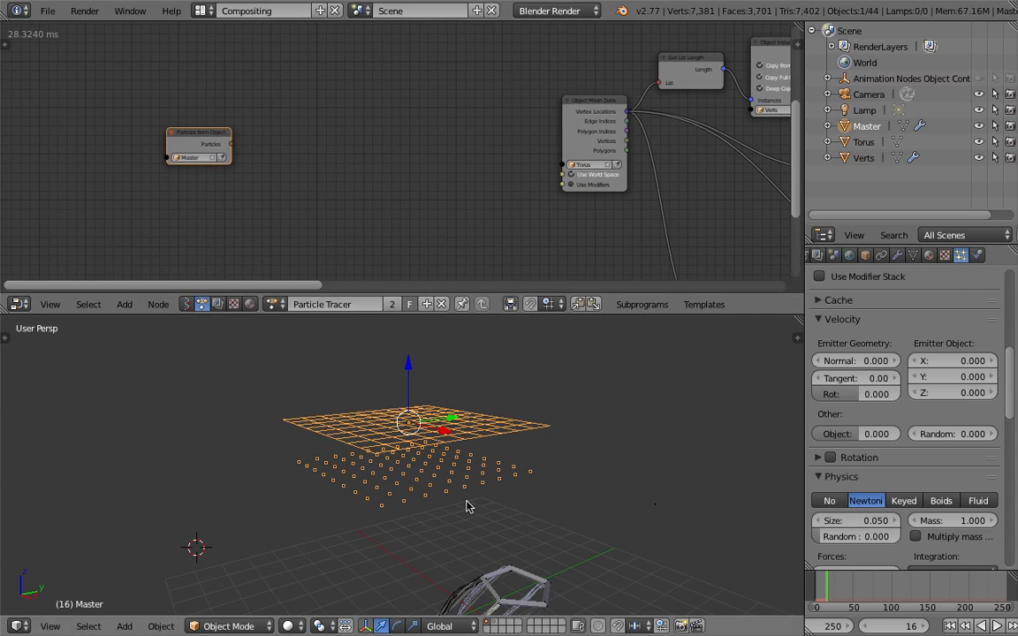
scroll(219, 148, up, 2)
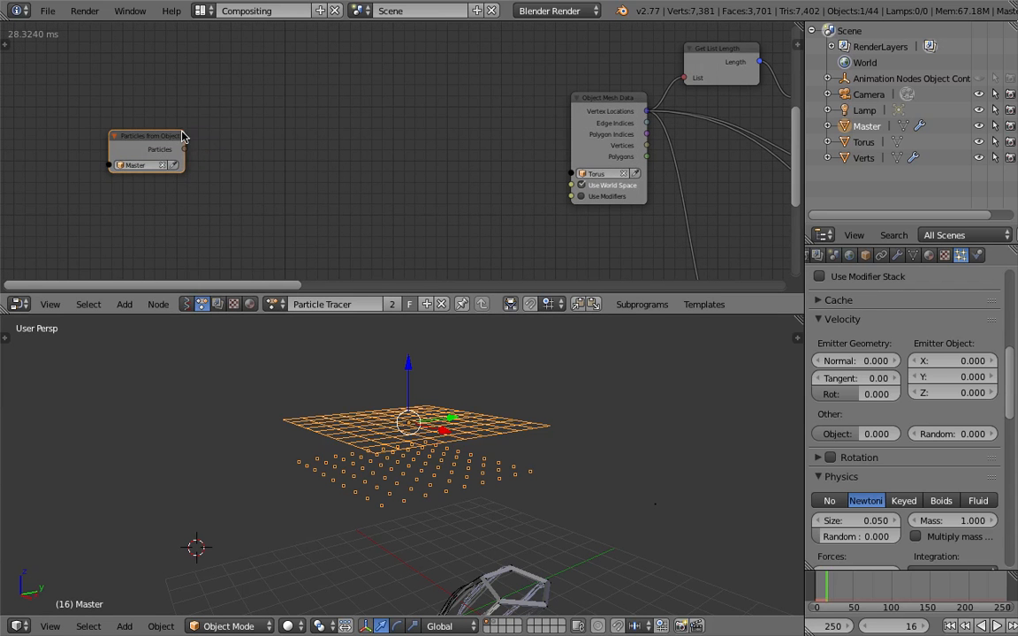
Add a Particle List Info node and connect the Particles from Object output to its Particles input
key(shift+a)
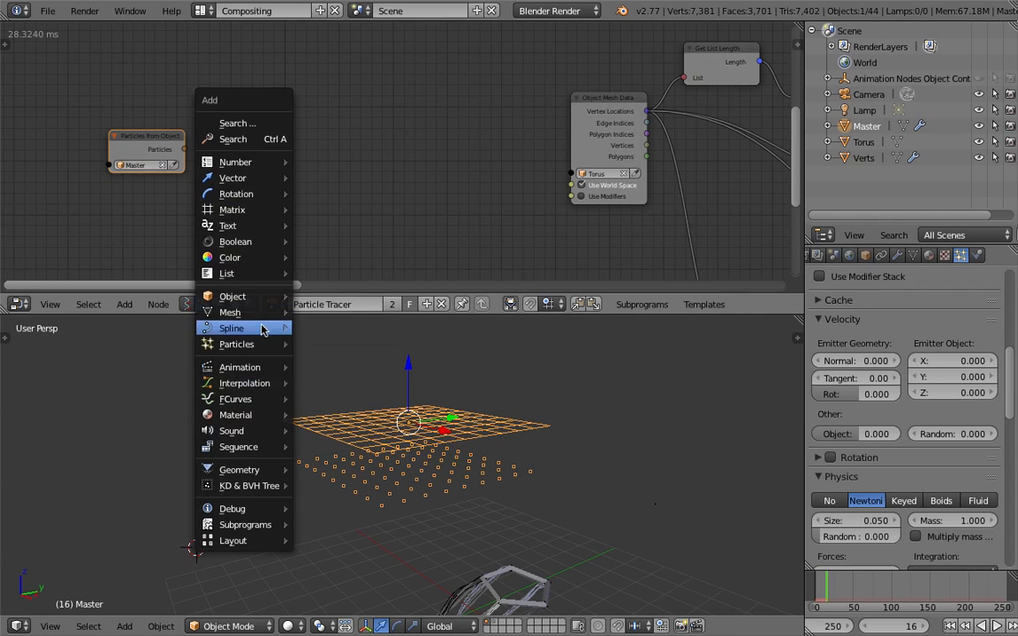
mouse_move(266, 344)
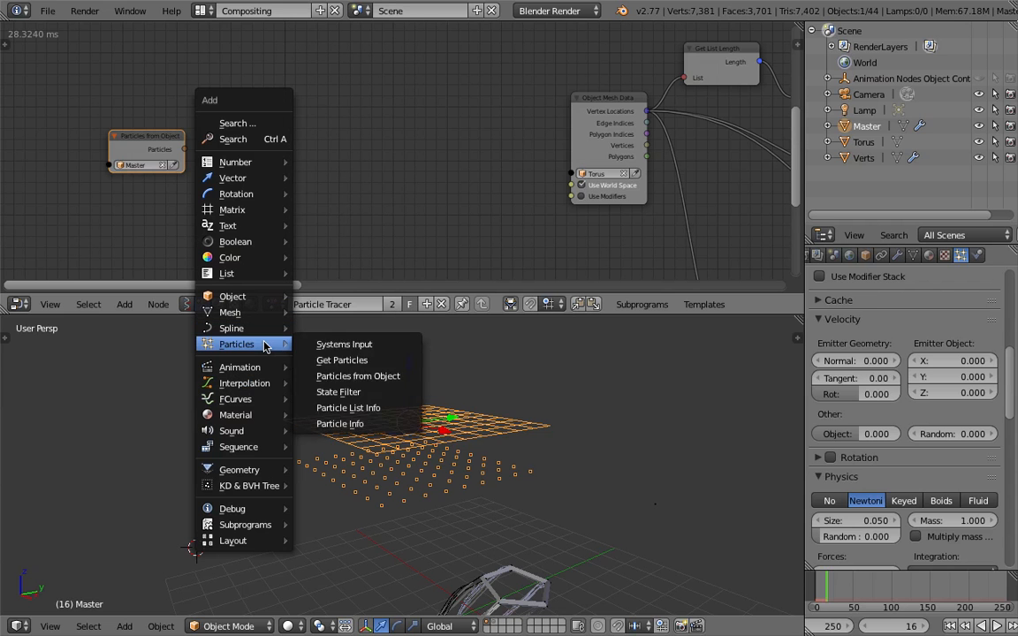
click(371, 408)
click(272, 137)
drag(185, 149, 239, 163)
drag(281, 138, 256, 136)
drag(152, 137, 102, 139)
drag(238, 139, 206, 138)
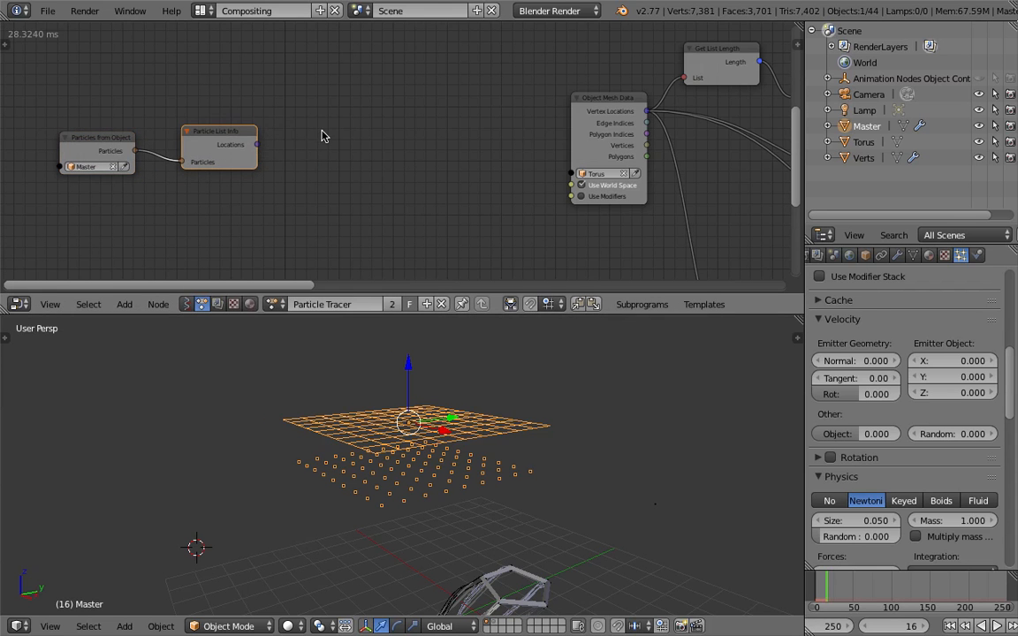
Insert a Filter Particles node between Particles from Object and Particle List Info
key(shift+a)
click(297, 58)
text(filter)
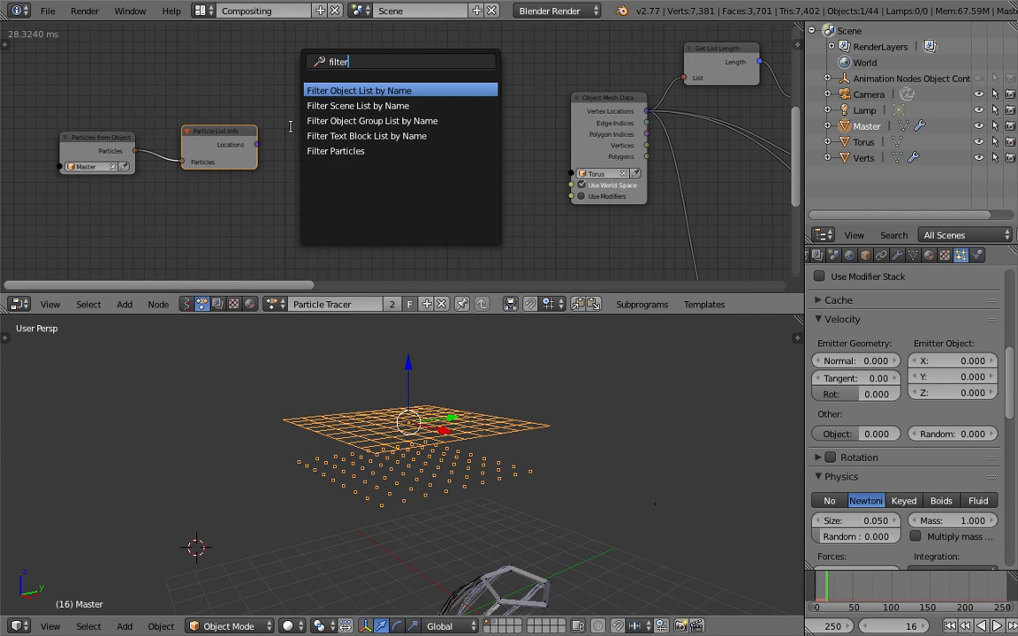
click(311, 151)
click(287, 140)
drag(259, 146, 217, 131)
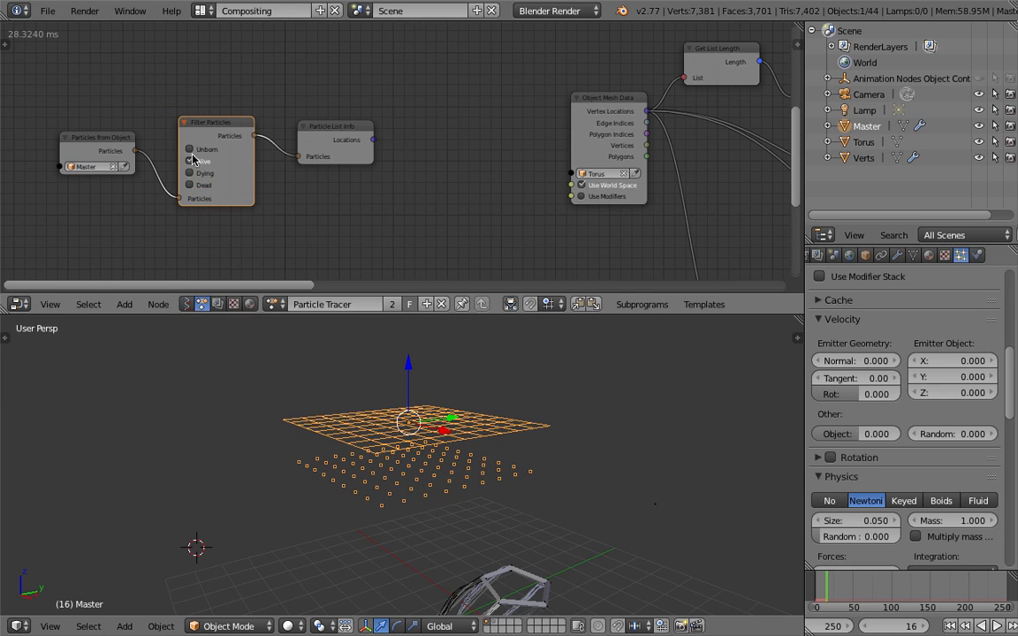
drag(327, 129, 316, 123)
Arrange the Particle List Info node beside Object Mesh Data and return the animation to frame 1
scroll(341, 117, down, 2)
middle_drag(389, 130, 343, 137)
scroll(326, 150, down, 1)
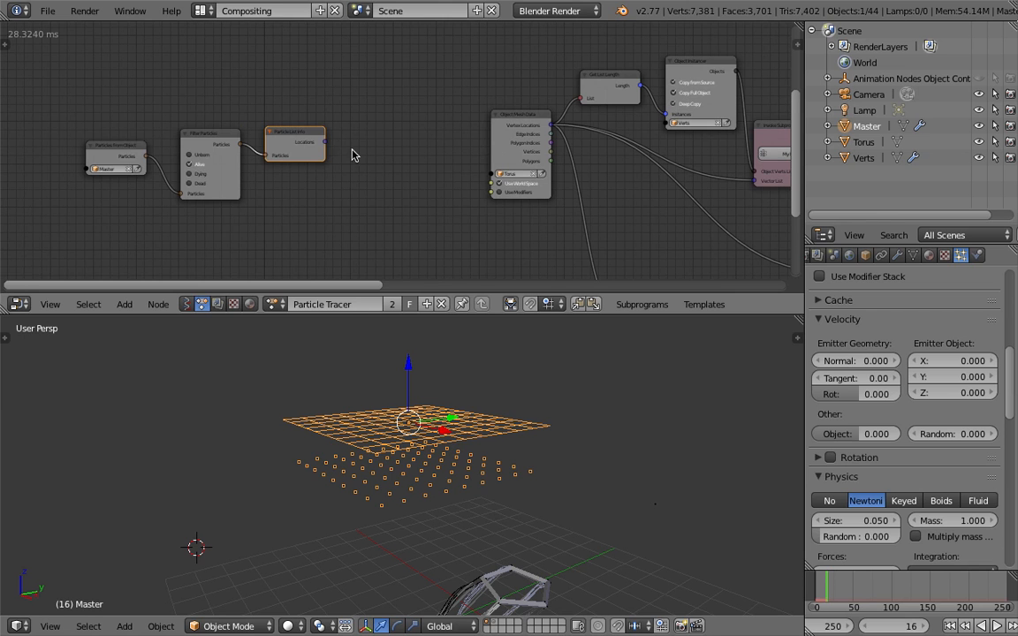
middle_drag(418, 162, 335, 193)
scroll(284, 128, down, 2)
scroll(317, 141, down, 4)
middle_drag(334, 174, 252, 122)
scroll(275, 125, up, 3)
scroll(284, 136, down, 1)
drag(191, 125, 241, 130)
middle_drag(270, 123, 171, 122)
drag(137, 132, 190, 134)
drag(285, 115, 255, 113)
scroll(410, 162, down, 1)
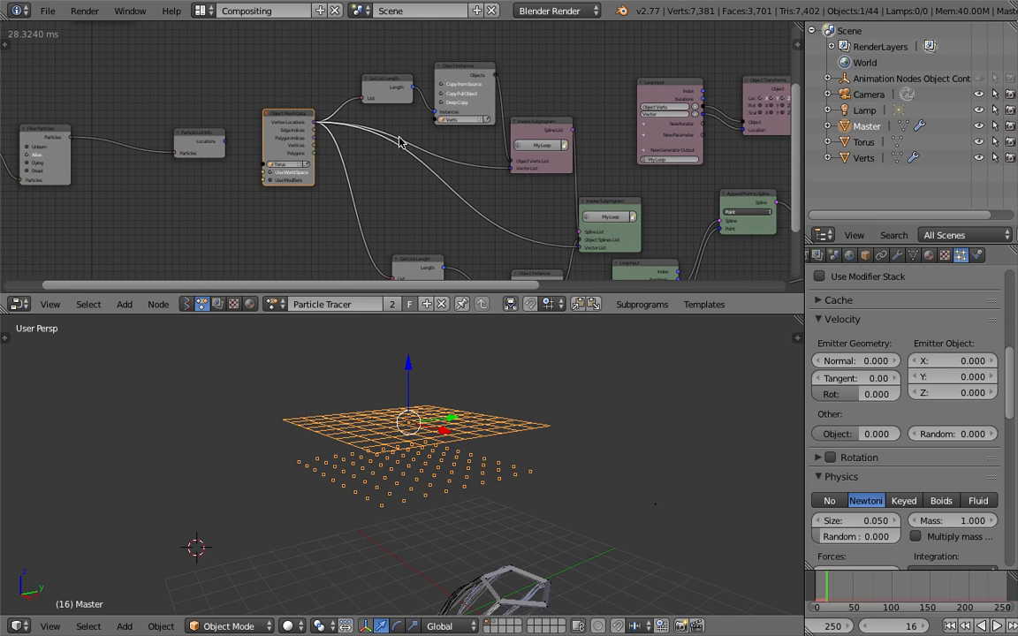
middle_drag(528, 229, 495, 196)
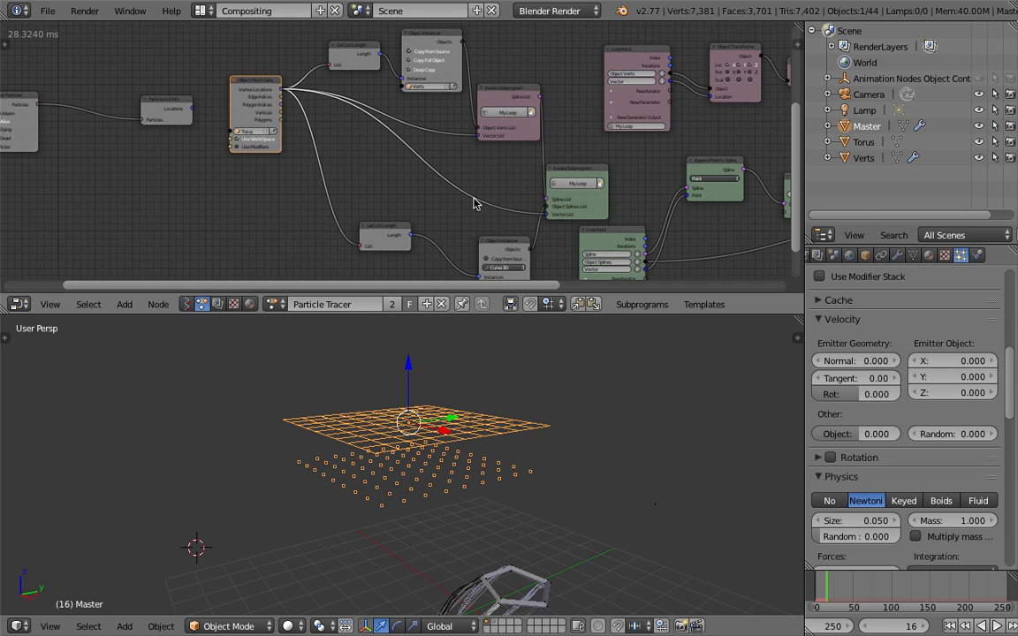
middle_drag(307, 203, 337, 218)
mouse_move(190, 132)
mouse_down()
mouse_move(163, 148)
mouse_move(173, 152)
mouse_move(174, 135)
mouse_up()
key(shift+Left)
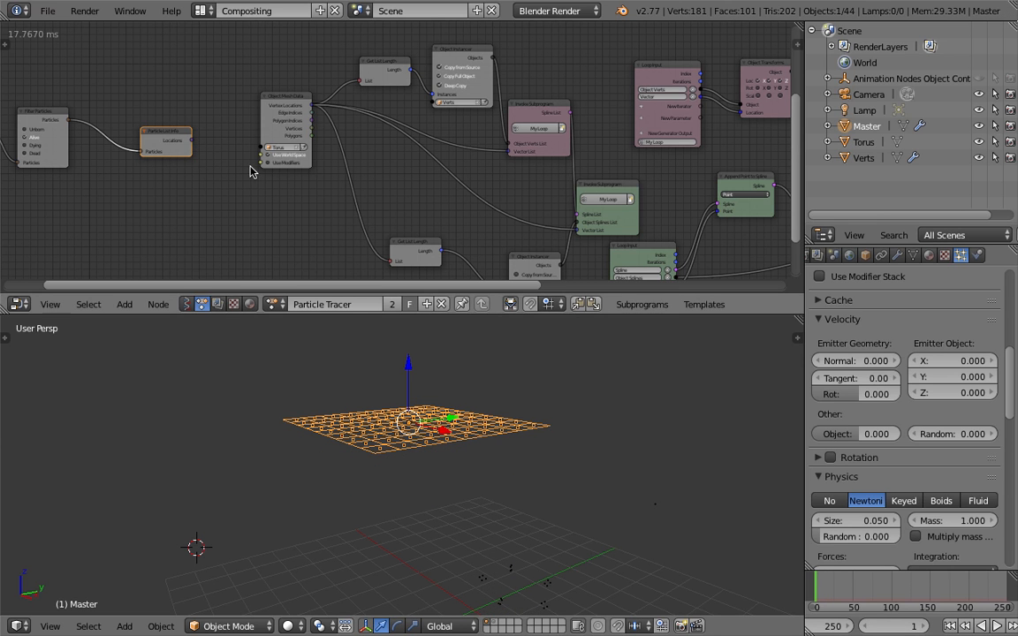
Connect Particle List Info's Locations to both Get List Length nodes and both My Loop Vector List inputs, and delete the Object Mesh Data node
drag(191, 139, 506, 152)
drag(194, 143, 577, 230)
drag(191, 141, 354, 88)
drag(287, 97, 199, 42)
key(x)
Delete the Time Info, two wiggle and Object Transforms Output nodes that animate the Torus
middle_drag(193, 75, 424, 210)
scroll(356, 198, down, 2)
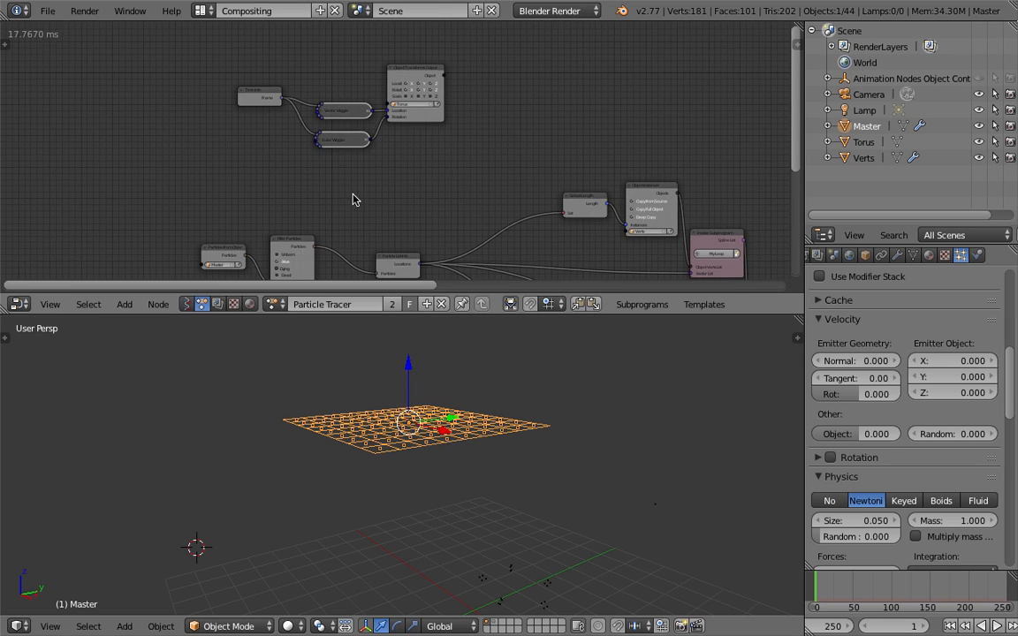
key(a)
key(a)
key(b)
drag(250, 73, 432, 178)
key(x)
Delete the Torus object from the 3D scene
scroll(397, 159, down, 2)
middle_drag(389, 141, 349, 73)
middle_drag(382, 132, 299, 88)
scroll(334, 133, down, 1)
scroll(337, 135, down, 7)
middle_drag(445, 163, 355, 153)
scroll(334, 156, up, 3)
middle_drag(510, 370, 548, 519)
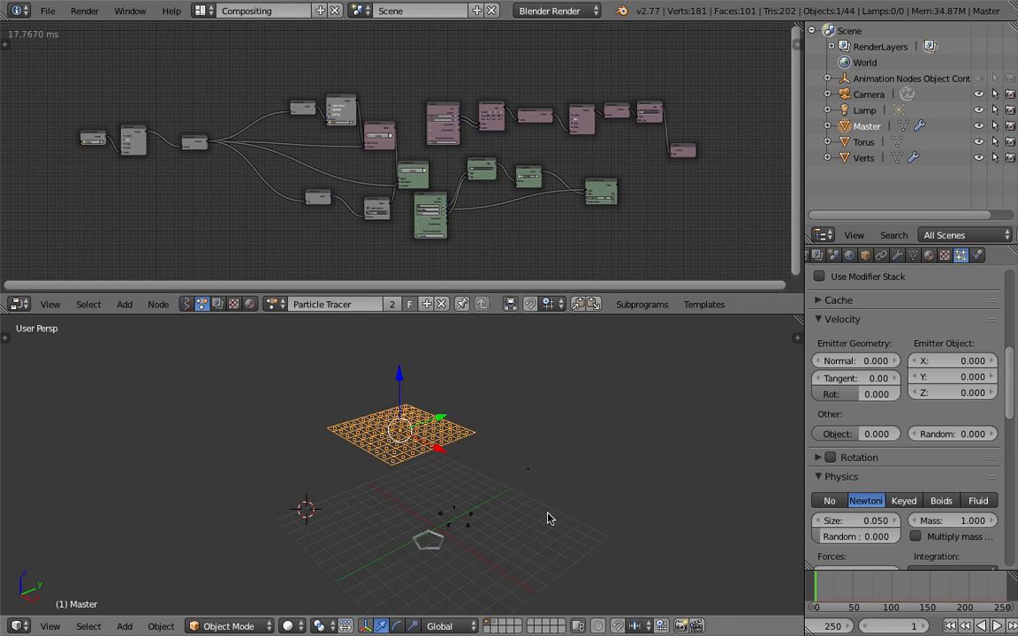
right_click(468, 529)
click(427, 500)
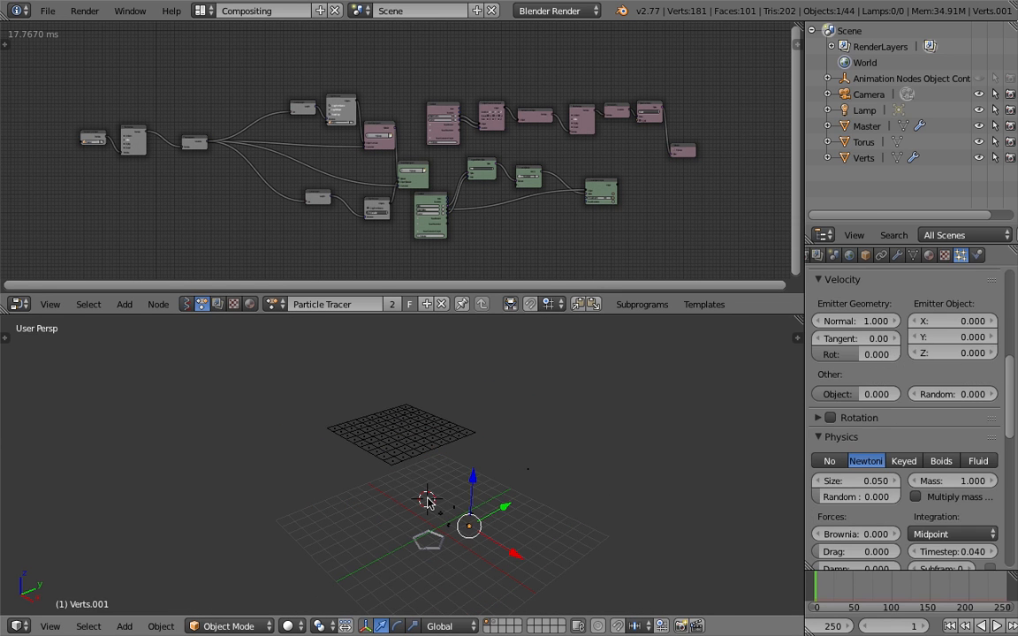
right_click(425, 544)
key(Delete)
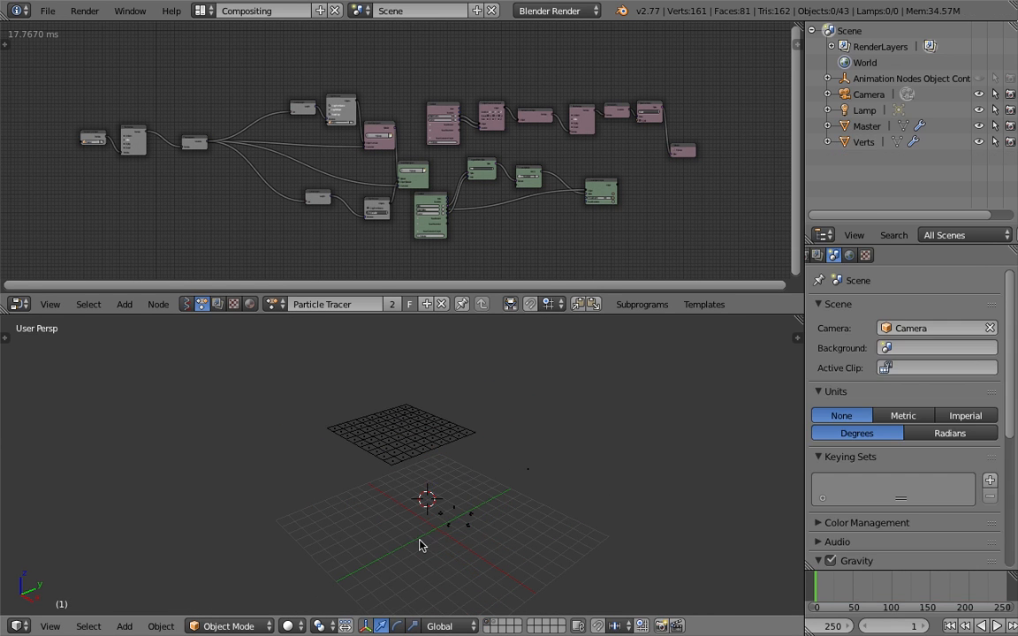
Play the animation from frame 1 to preview the trails traced by Master's particles
middle_drag(421, 541, 416, 504)
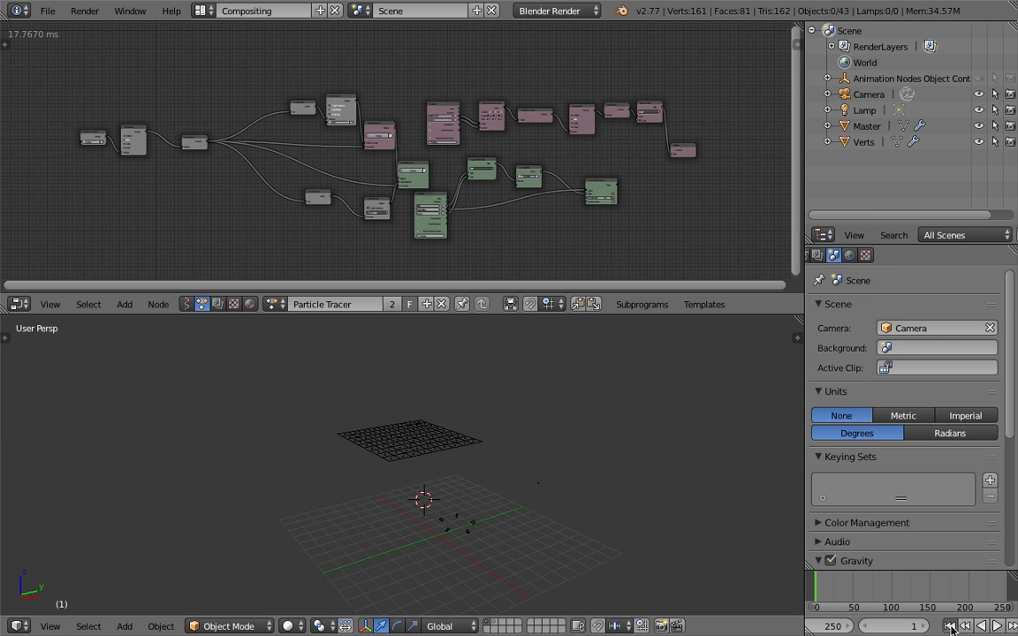
click(997, 626)
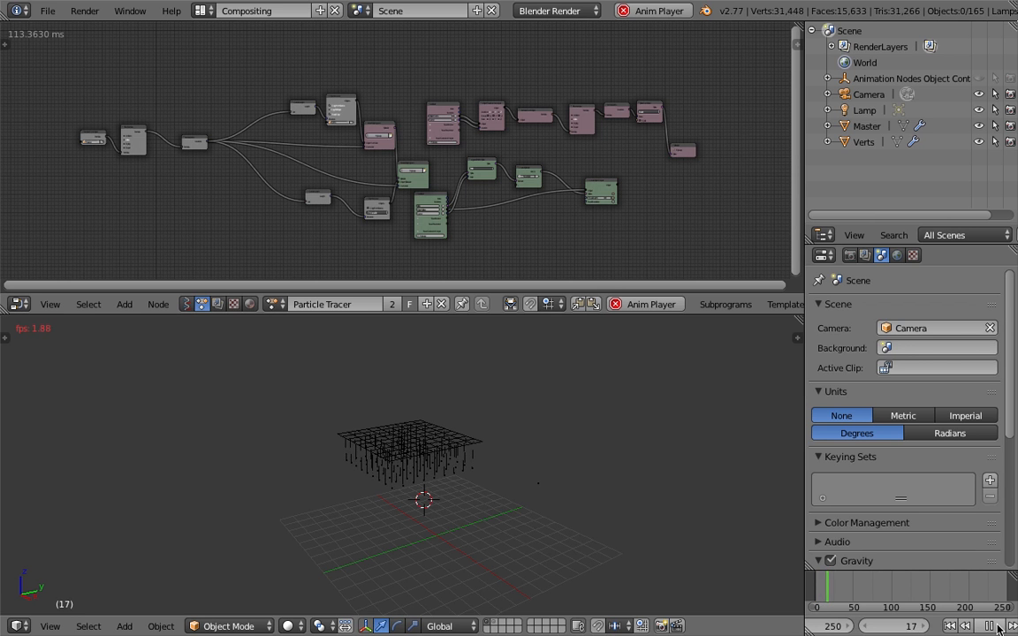
click(999, 629)
Stop the playback, select the Verts object and examine the traced trails beneath the grid from several angles
scroll(477, 497, up, 4)
middle_drag(478, 497, 381, 455)
middle_drag(475, 488, 501, 500)
right_click(583, 502)
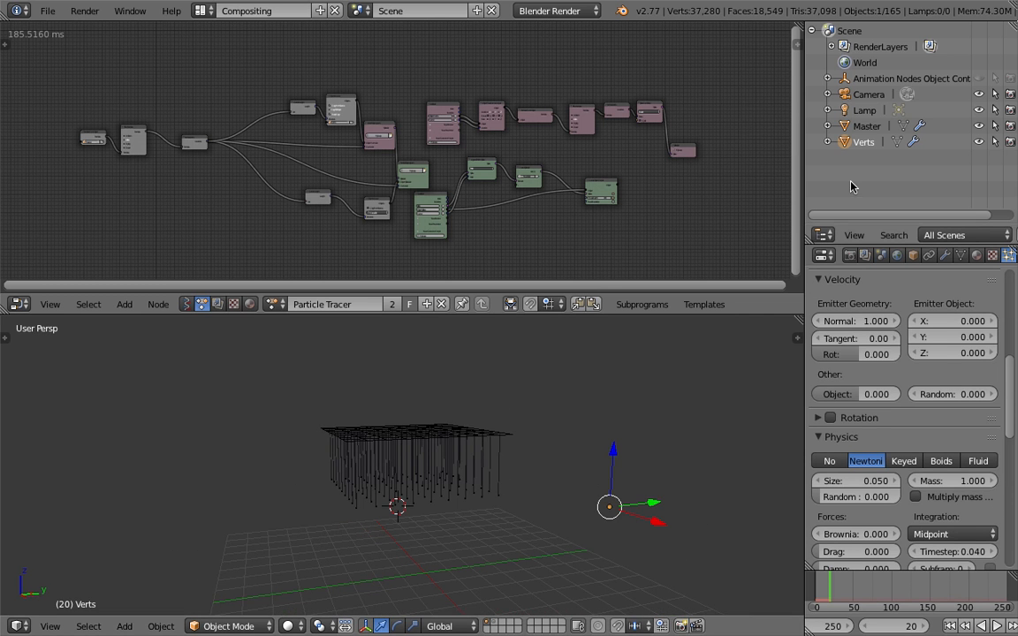
middle_drag(650, 495, 698, 540)
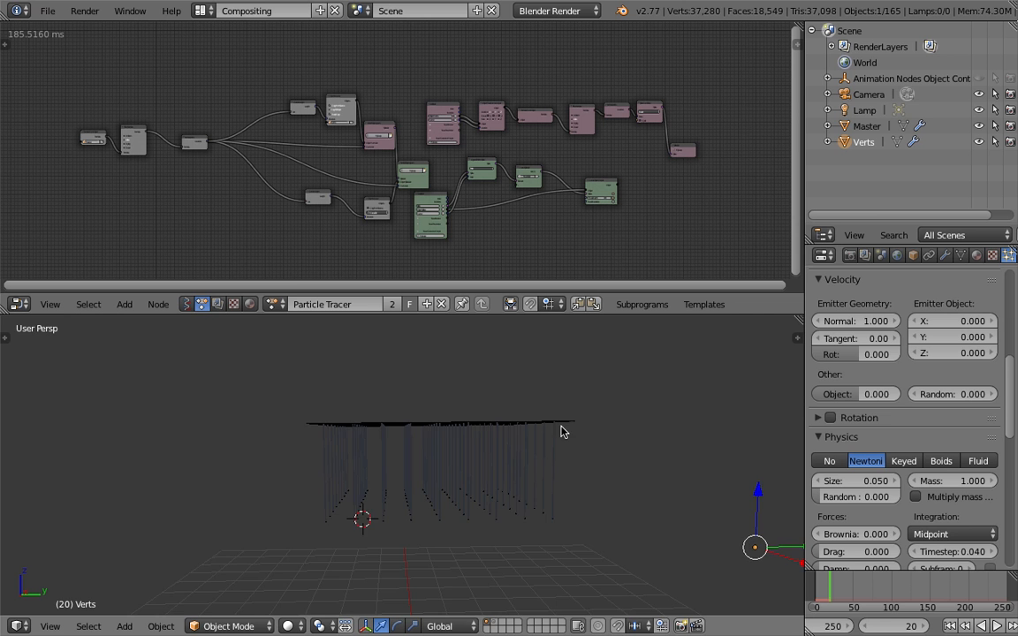
middle_drag(546, 450, 459, 421)
mouse_move(525, 459)
middle_down()
mouse_move(580, 438)
mouse_move(507, 455)
middle_up()
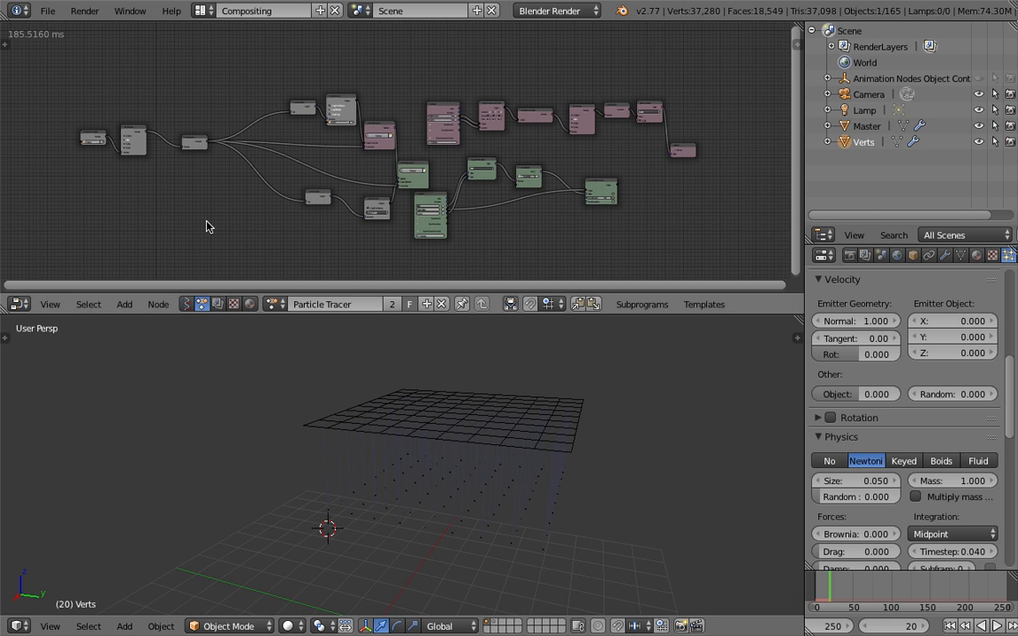
Save the project as a new file named AN_motion_traceThree_001.blend in the same folder
click(48, 10)
click(89, 144)
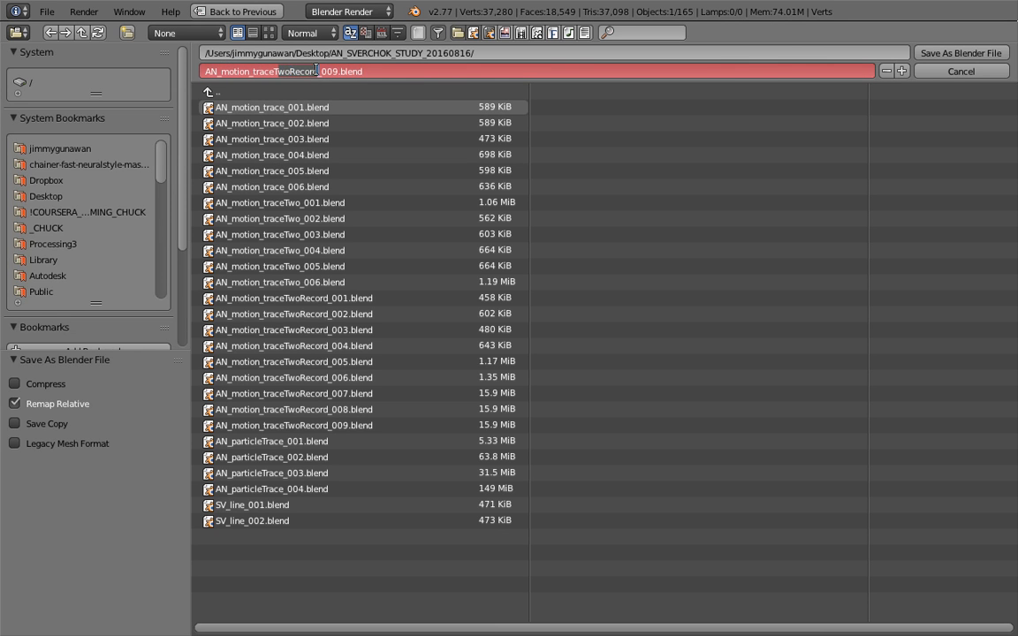
text(hree_00)
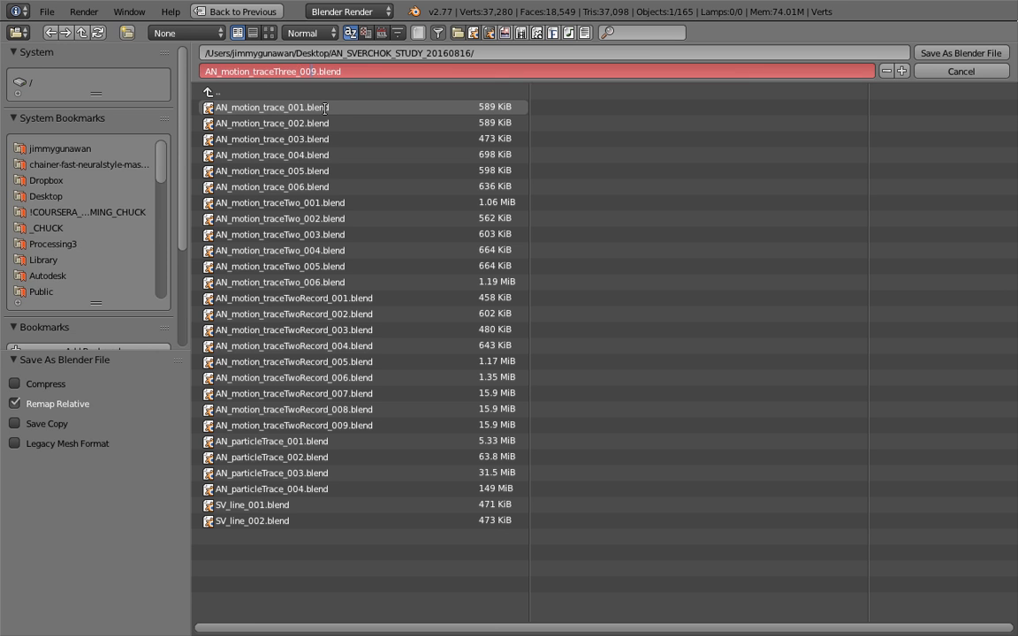
text(1)
key(Return)
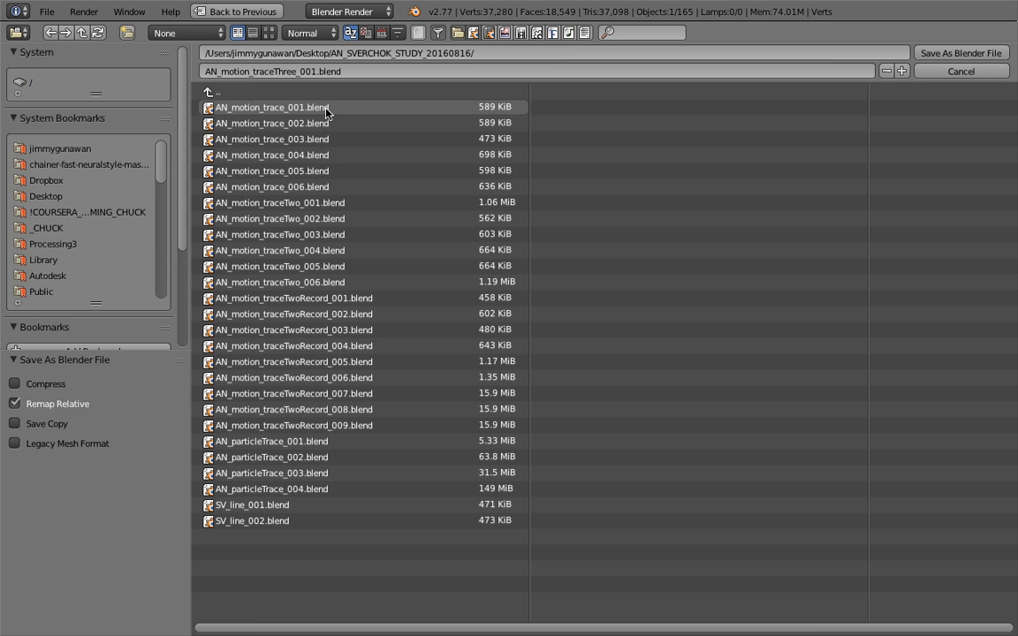
click(923, 55)
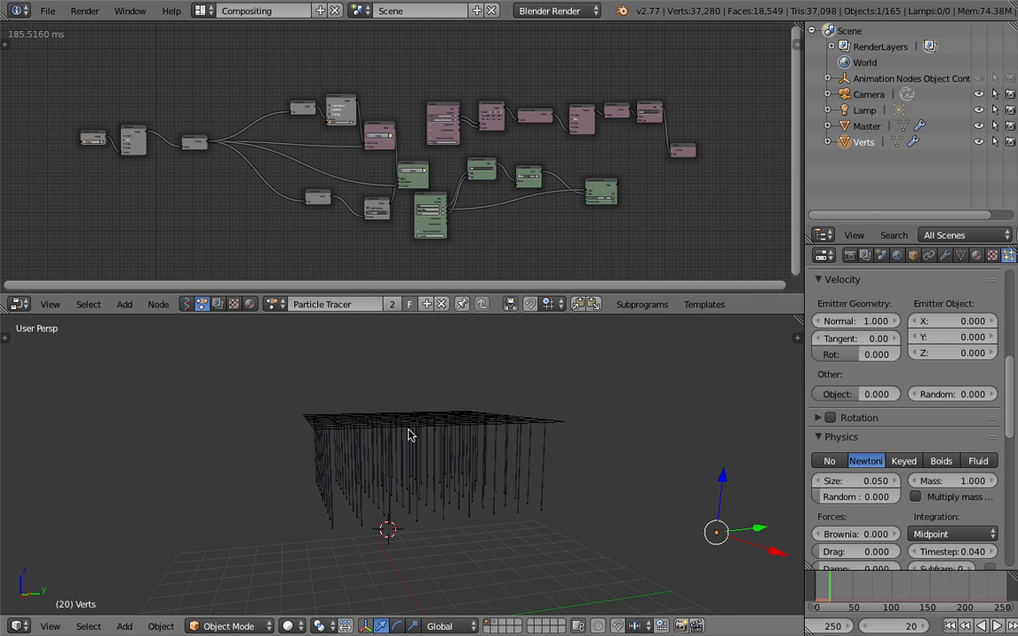
Move the three source nodes at the start of the Particle Tracer node tree closer to the nodes they feed
mouse_move(422, 433)
middle_down()
mouse_move(391, 411)
mouse_move(363, 461)
mouse_move(442, 434)
middle_up()
middle_drag(784, 350, 262, 159)
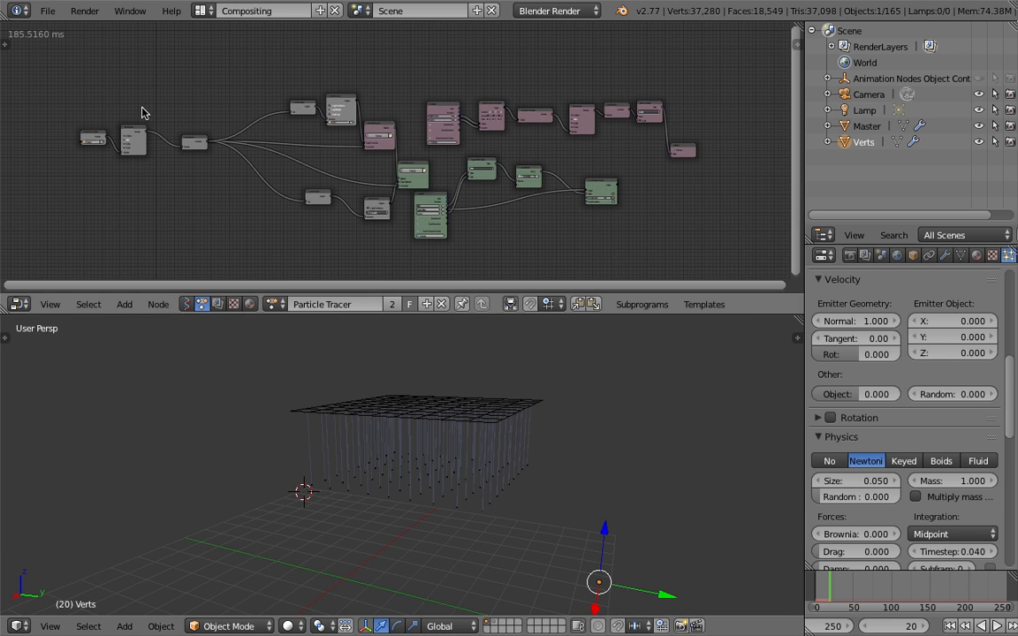
key(b)
drag(88, 98, 195, 177)
key(g)
click(239, 196)
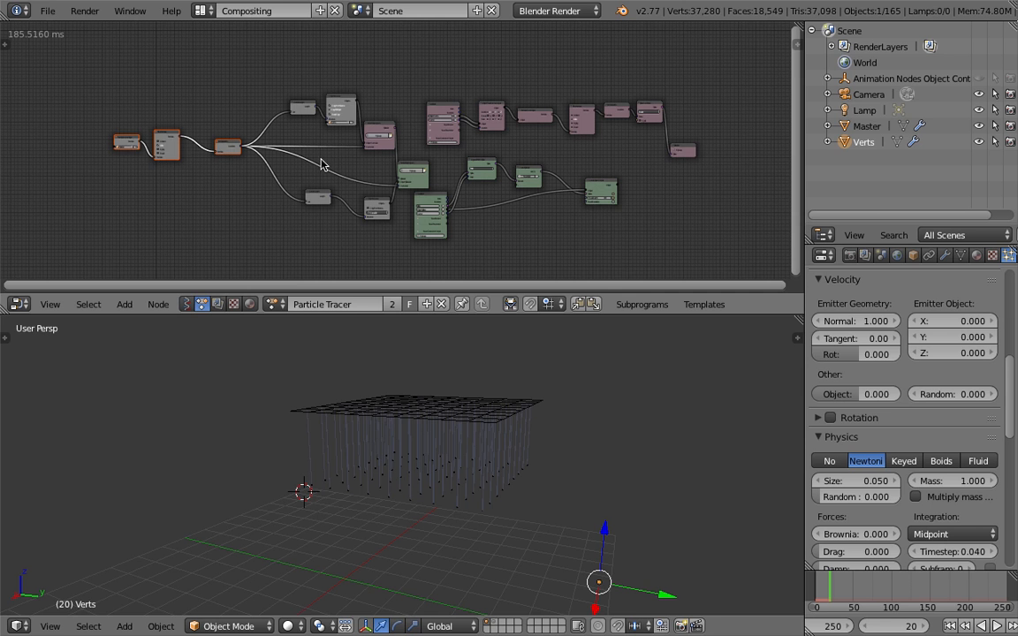
Select the Master grid and play the animation from frame 1 to preview its particles, stopping at about frame 19
scroll(579, 221, up, 2)
middle_drag(574, 424, 581, 481)
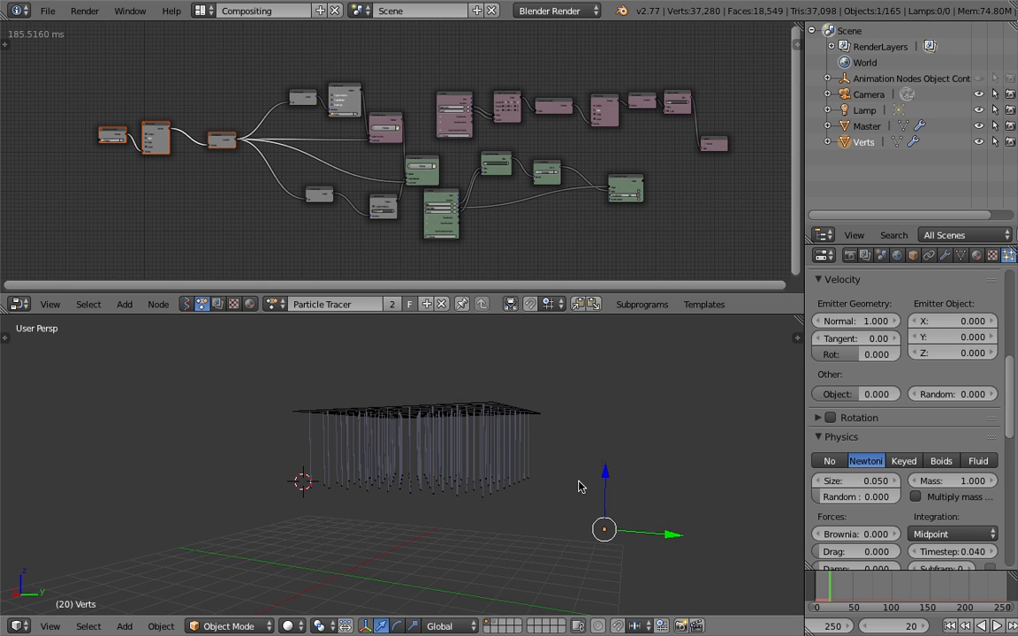
middle_drag(645, 529, 566, 478)
right_click(492, 412)
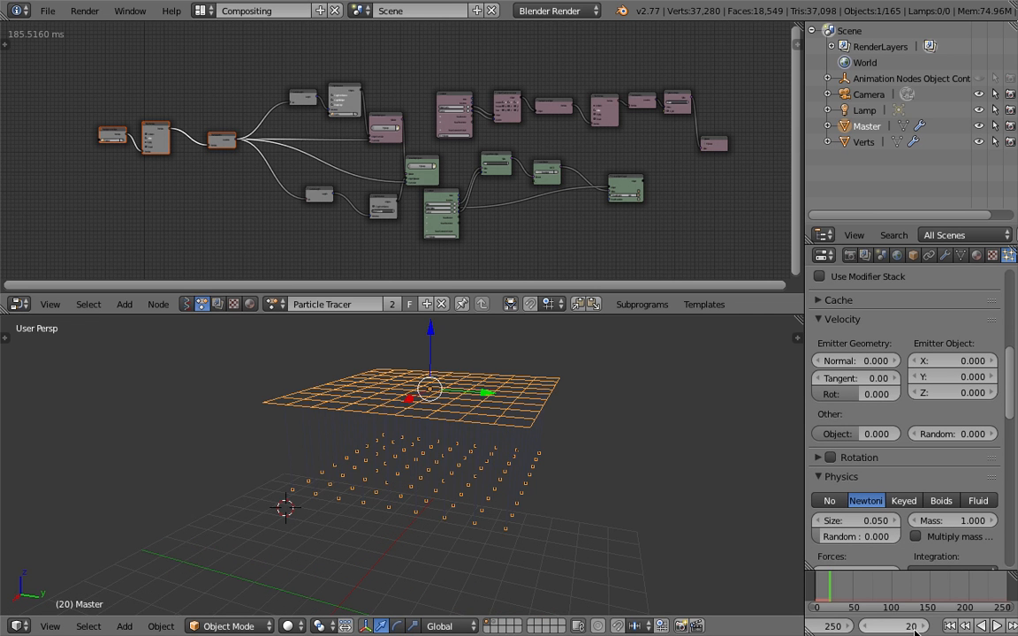
click(950, 626)
click(995, 626)
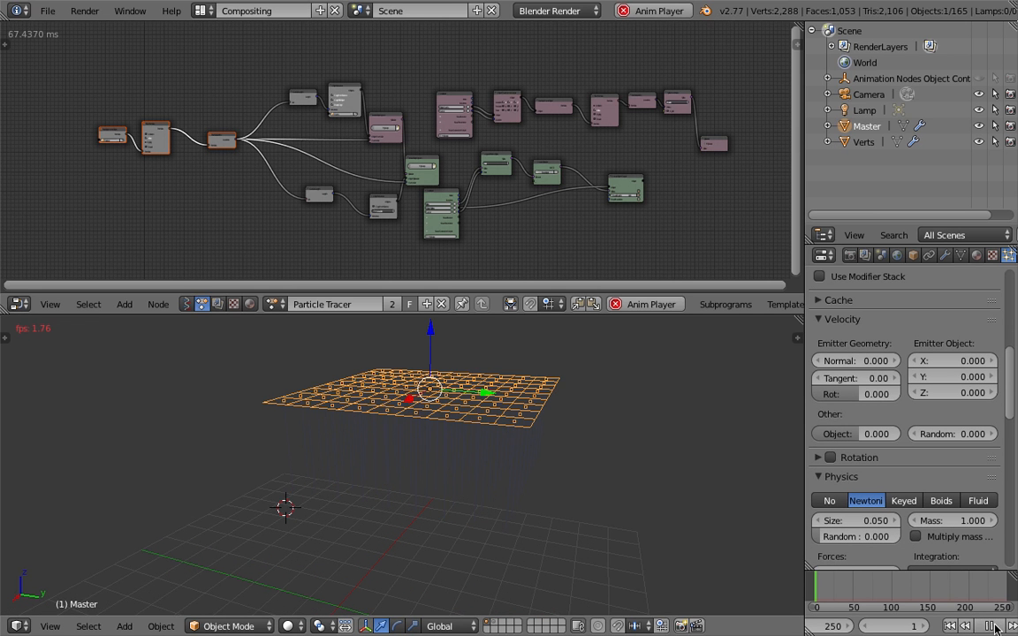
middle_drag(559, 477, 494, 467)
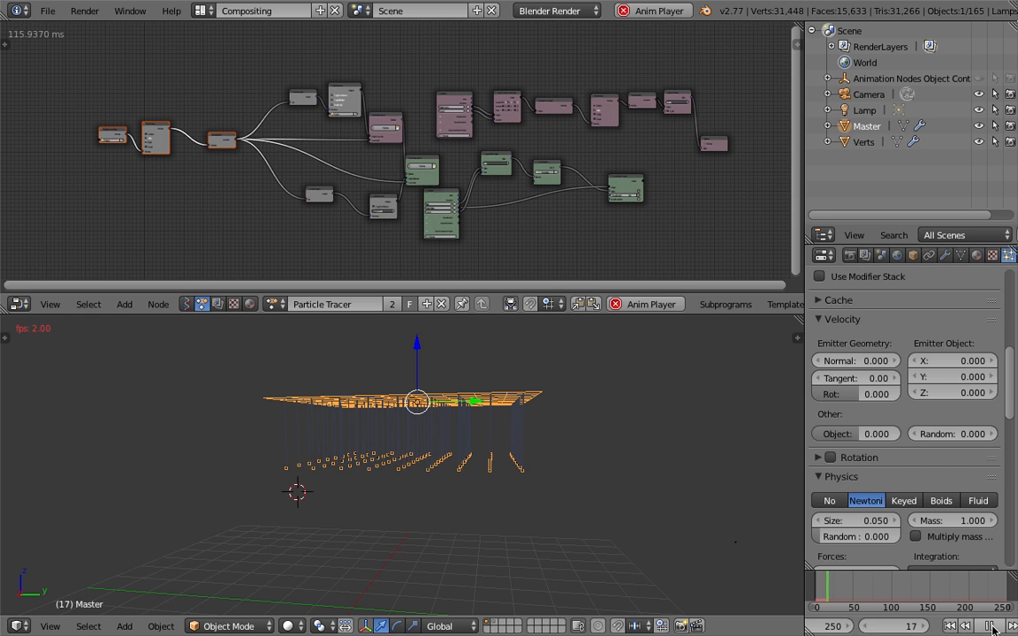
key(alt+a)
Examine the trails hanging from Master's grid from several angles, keeping Master selected
middle_drag(369, 424, 478, 466)
middle_drag(506, 423, 586, 461)
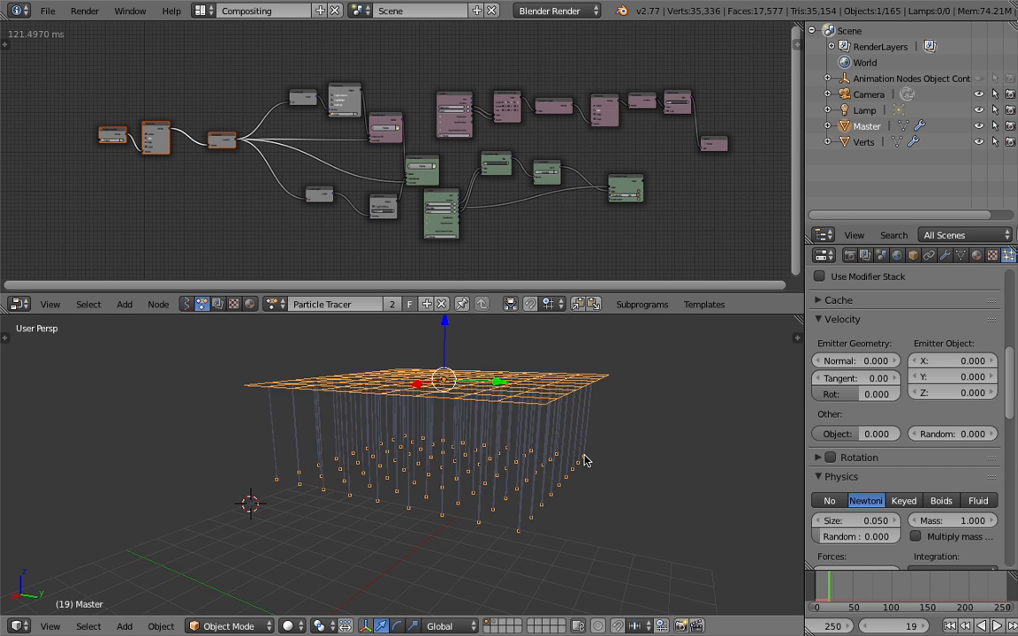
middle_drag(507, 460, 517, 436)
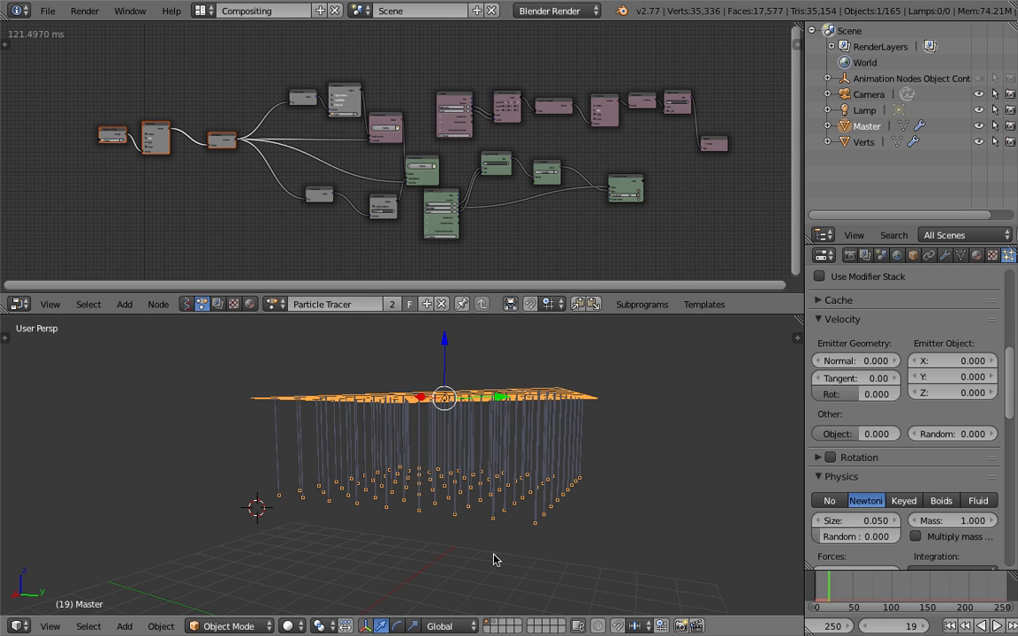
right_click(529, 521)
click(492, 523)
middle_drag(534, 450, 541, 475)
right_click(559, 423)
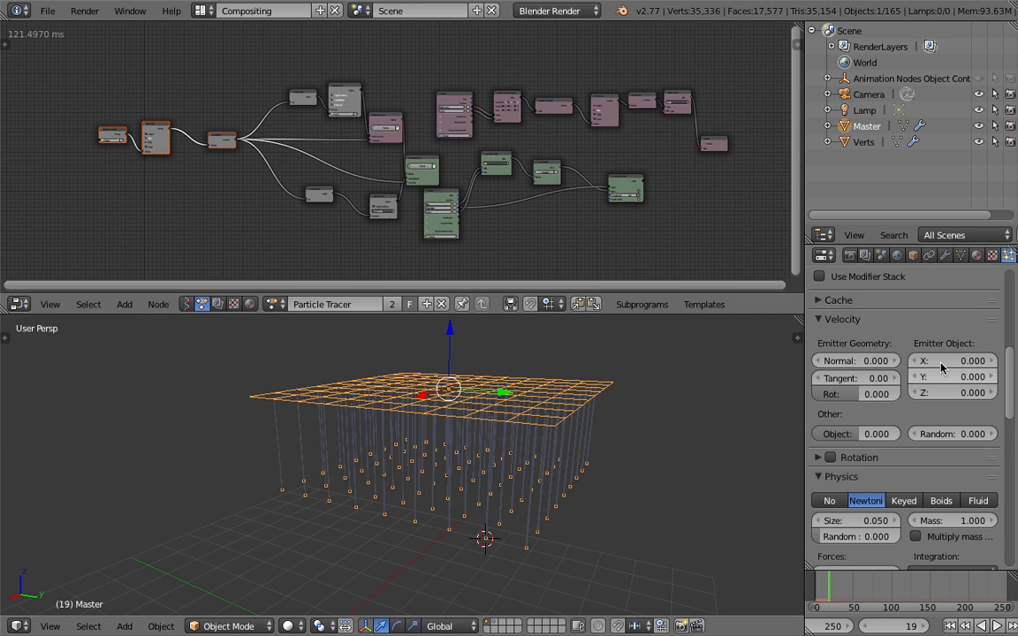
Widen the Properties editor and bring the Physics settings of Master's particle system into view
scroll(995, 262, down, 3)
click(975, 256)
click(961, 255)
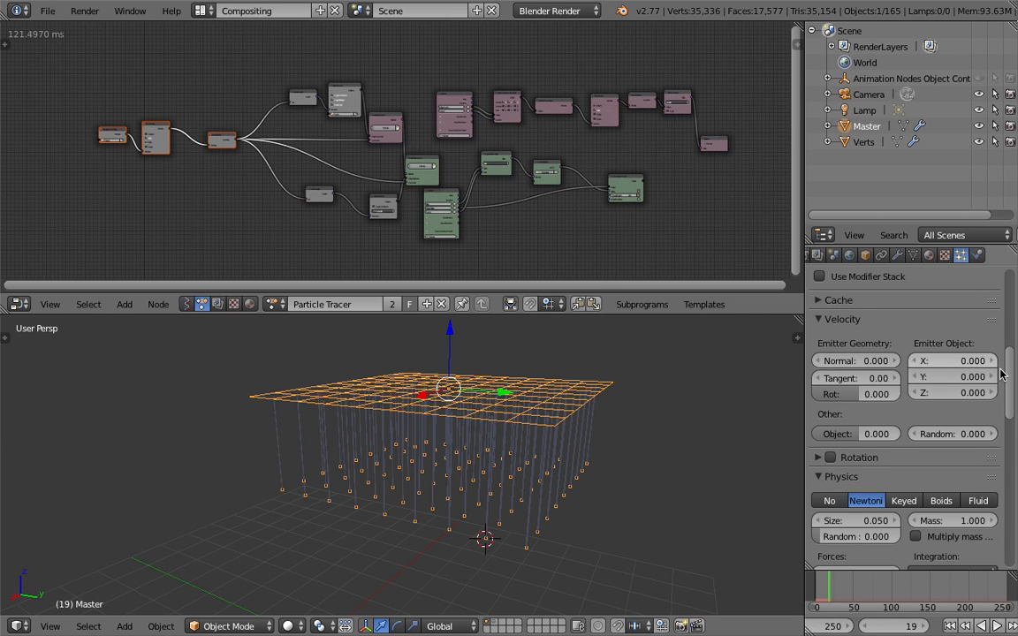
drag(804, 356, 745, 359)
drag(1010, 364, 1010, 387)
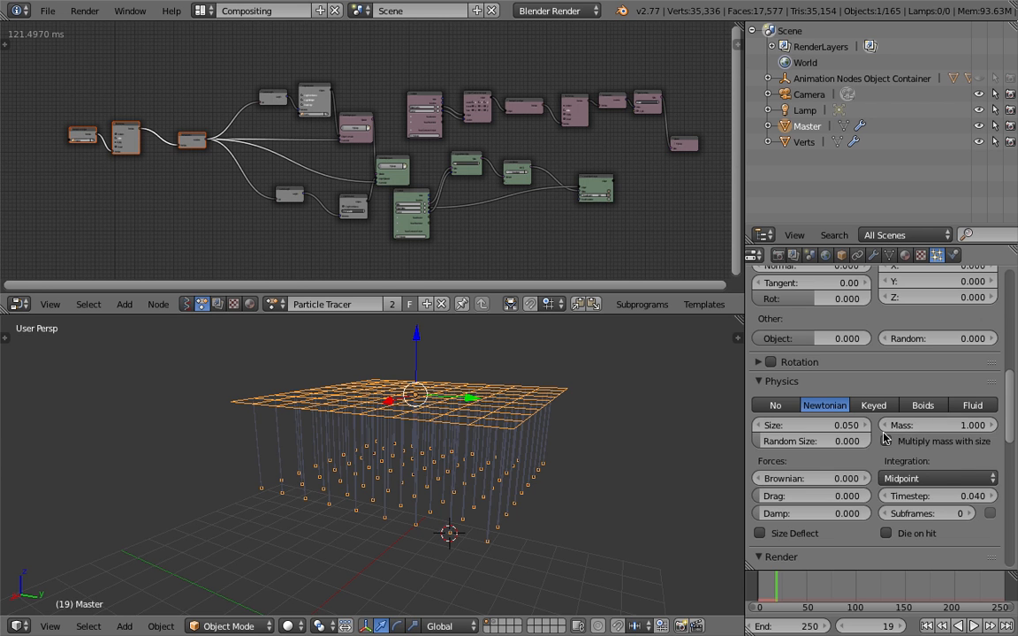
scroll(795, 389, down, 1)
middle_drag(535, 450, 499, 441)
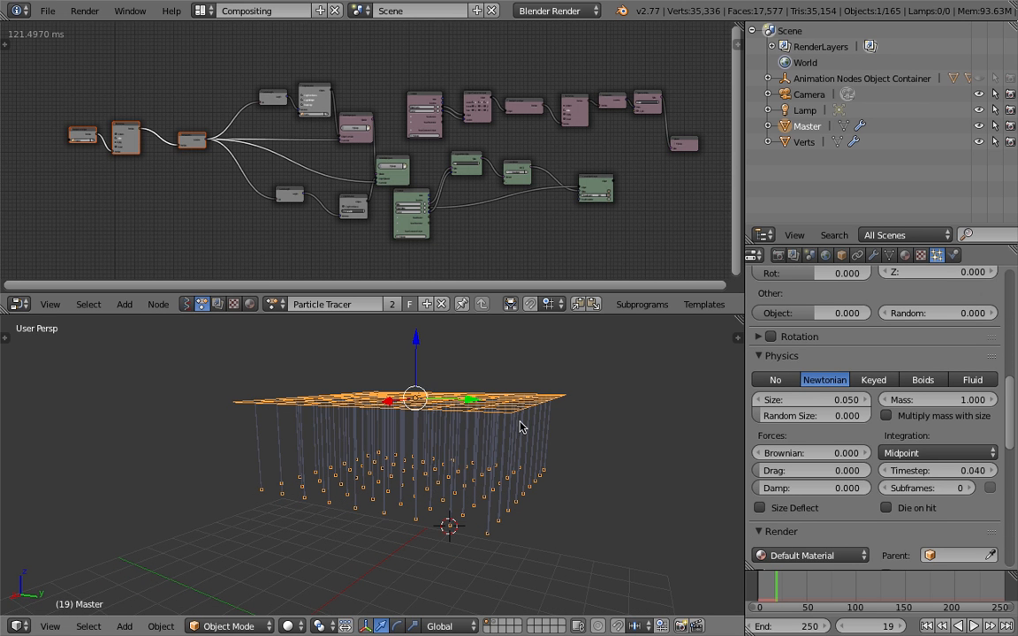
click(602, 446)
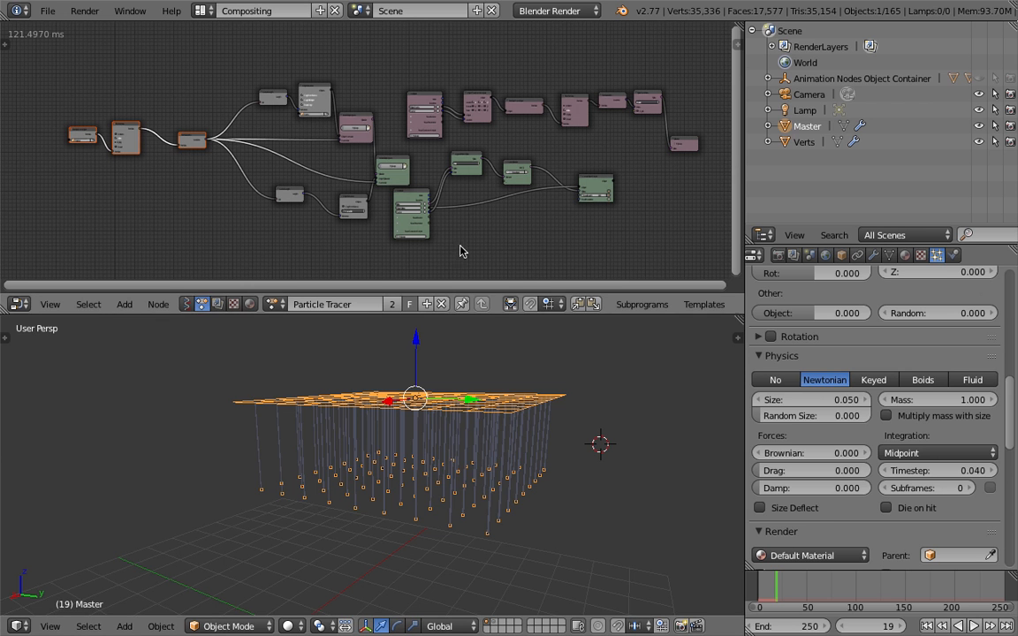
middle_drag(513, 441, 648, 407)
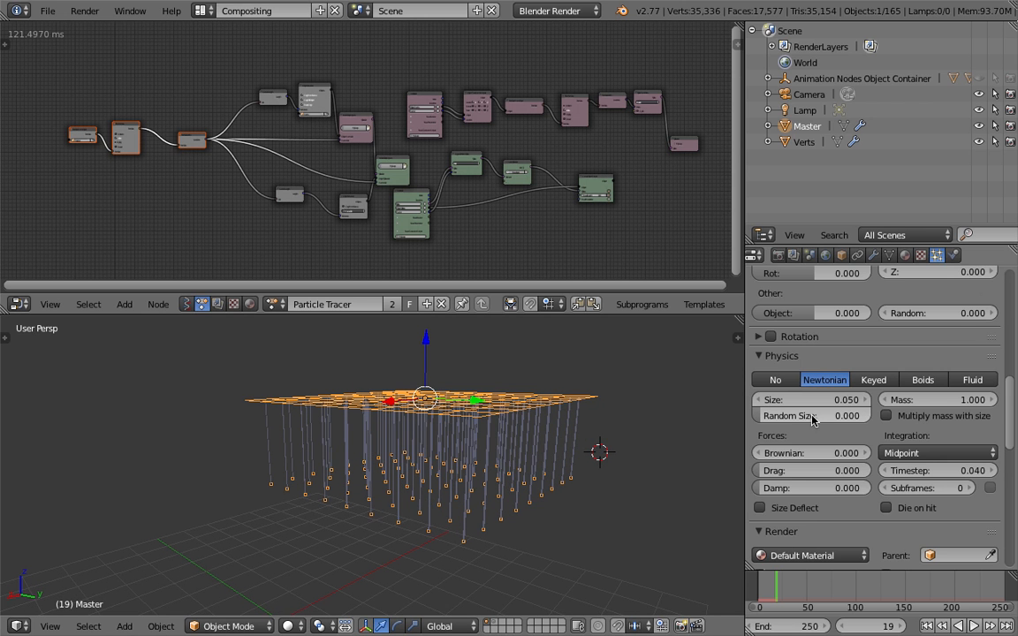
Set the particle Size to 0.250 and Random Size to 0.674 with mass multiplied by size, and preview the animation from frame 1
drag(1012, 400, 1014, 376)
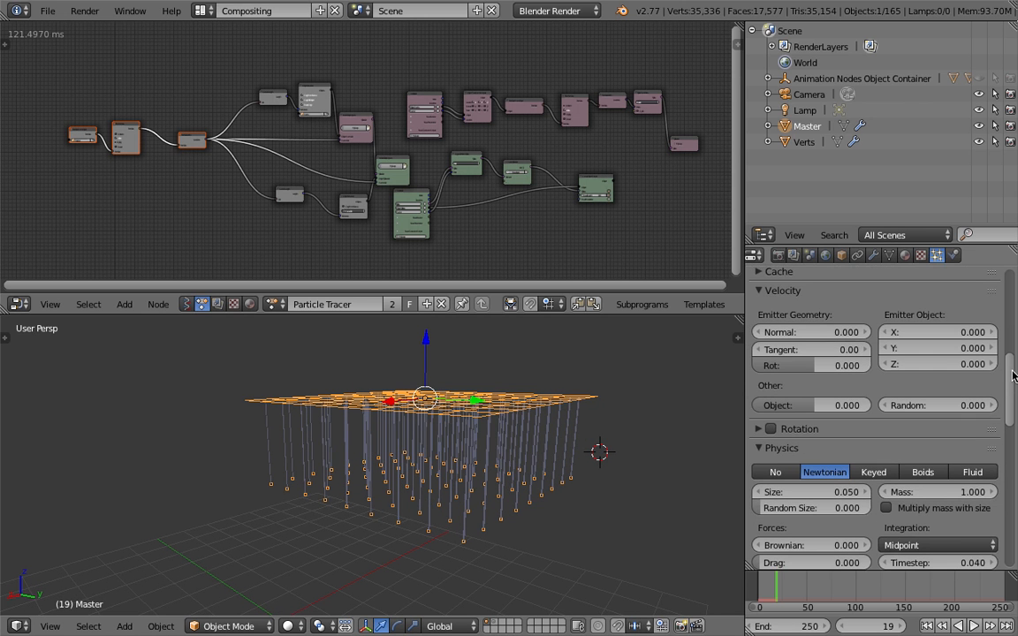
scroll(856, 402, down, 3)
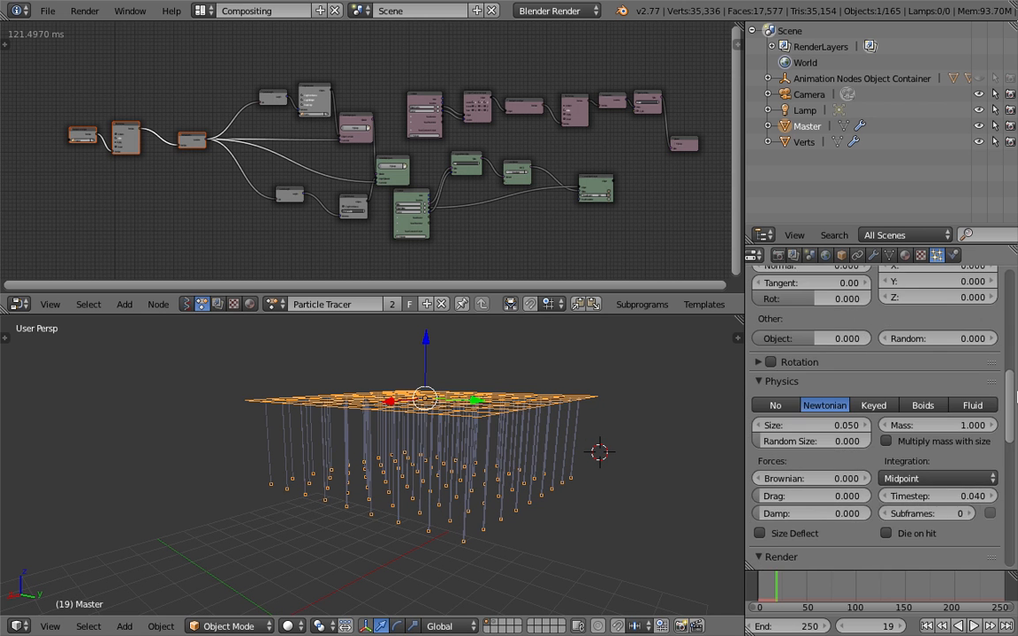
drag(803, 402, 931, 404)
click(920, 402)
drag(818, 403, 820, 403)
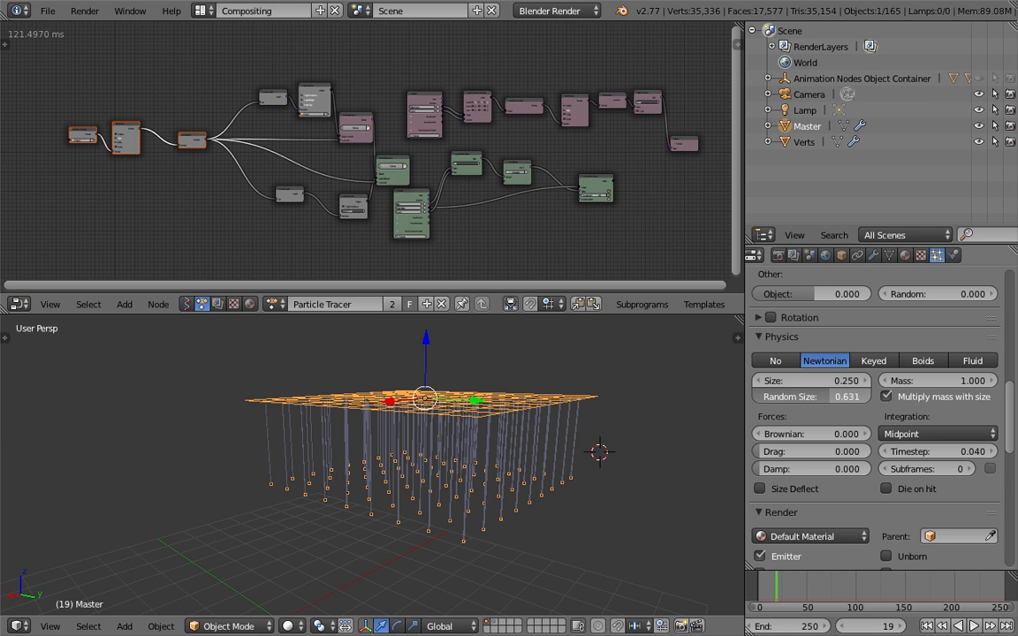
drag(820, 397, 826, 397)
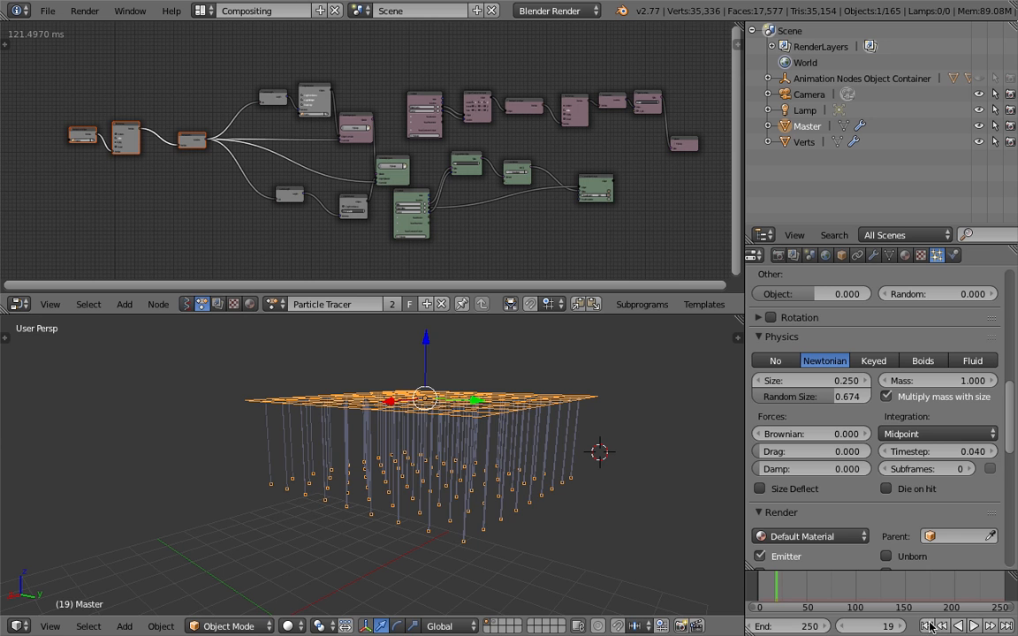
click(972, 625)
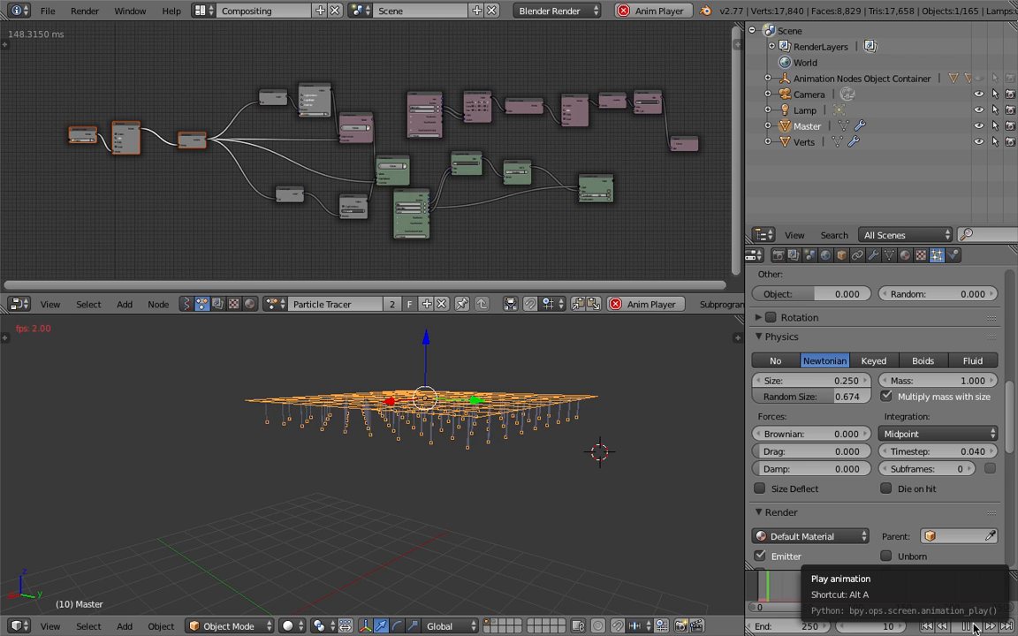
click(975, 628)
Set the particles' Brownian force to 1.710 and replay the animation from frame 1, stopping at about frame 18
middle_drag(441, 506, 553, 489)
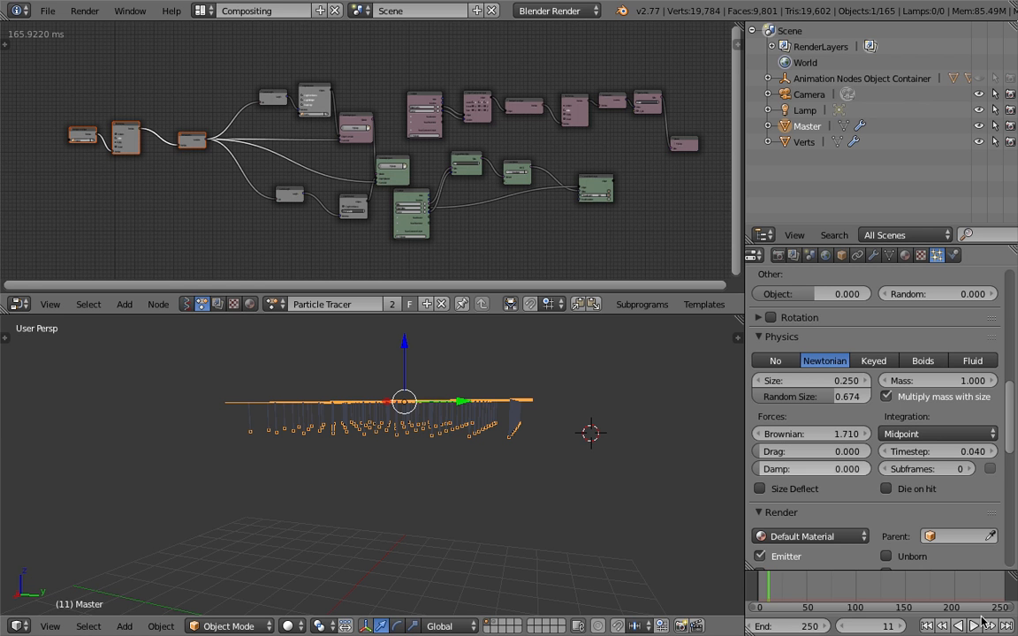
click(927, 626)
click(974, 626)
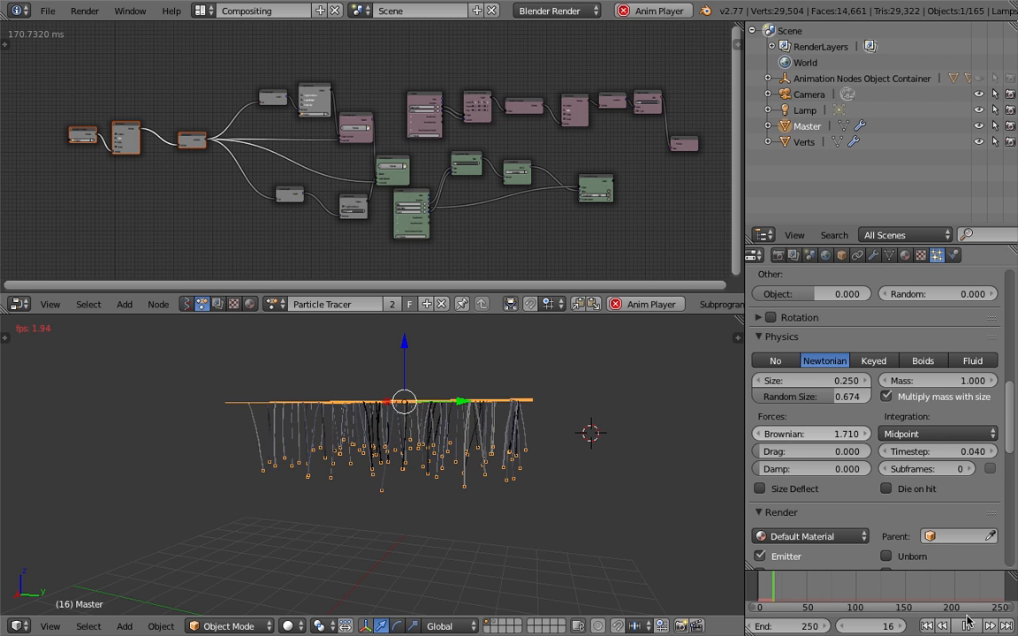
click(969, 627)
middle_drag(537, 496, 433, 476)
Set the particle Size to 0.600 and Random Size to 0.759, and switch the physics type to Boids
drag(822, 382, 843, 397)
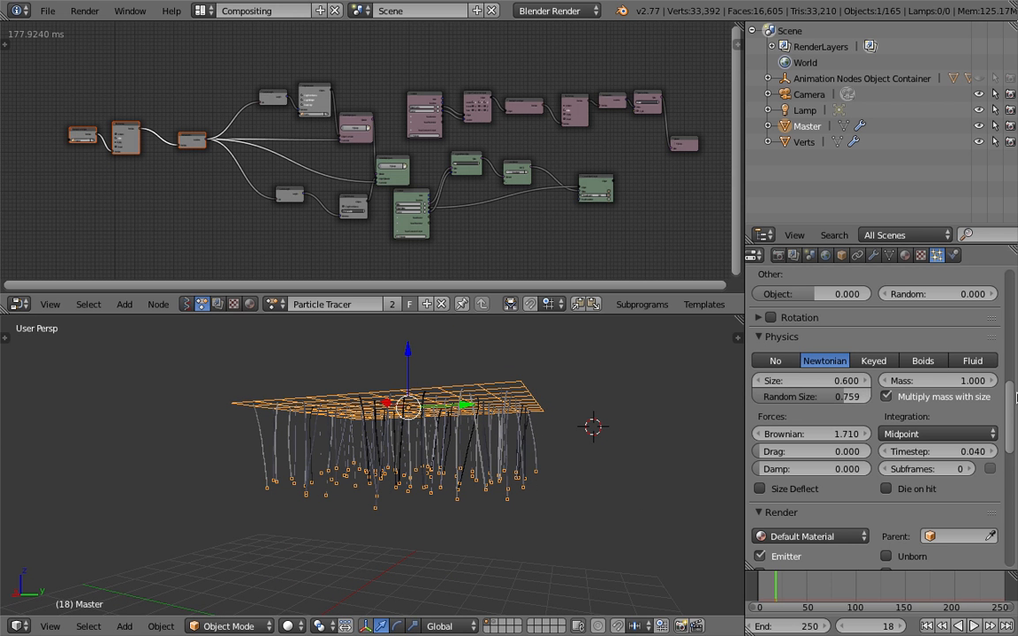
click(923, 361)
scroll(929, 407, up, 5)
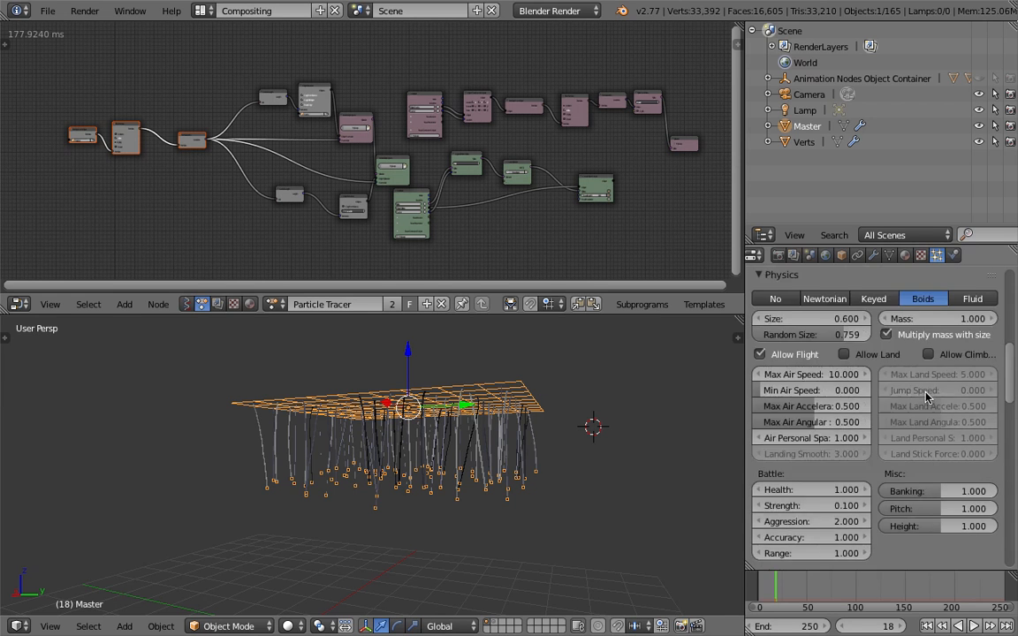
Play the Boids animation from frame 1 to about frame 24 and examine the resulting trails around the grid
key(shift+Left)
click(974, 626)
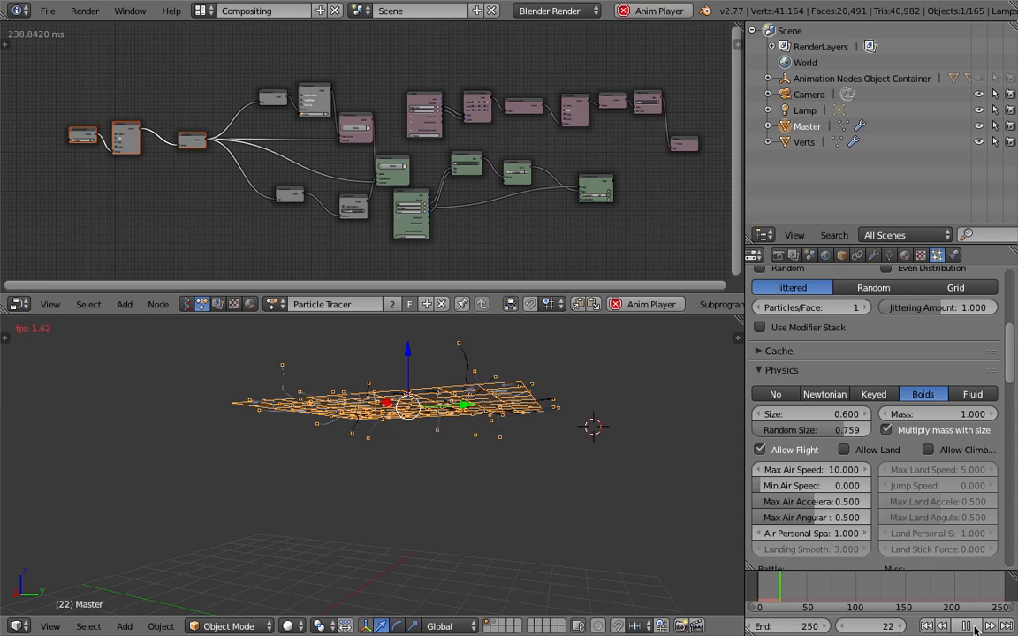
click(974, 627)
middle_drag(445, 430, 542, 408)
scroll(536, 451, down, 1)
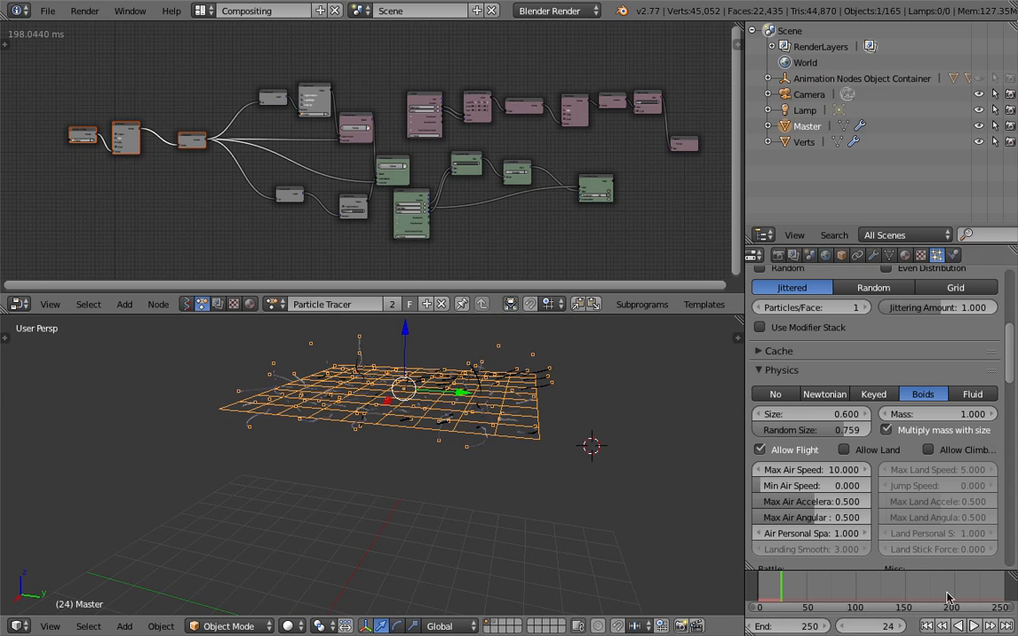
Continue the playback to about frame 48, deselect everything and view the longer Boids trails from another angle
click(974, 626)
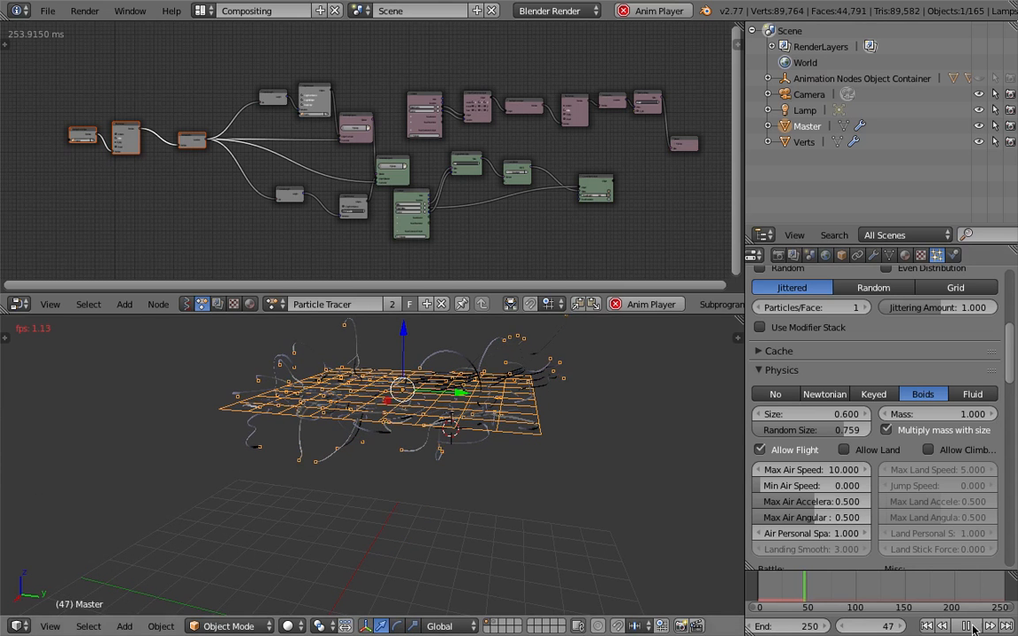
click(970, 627)
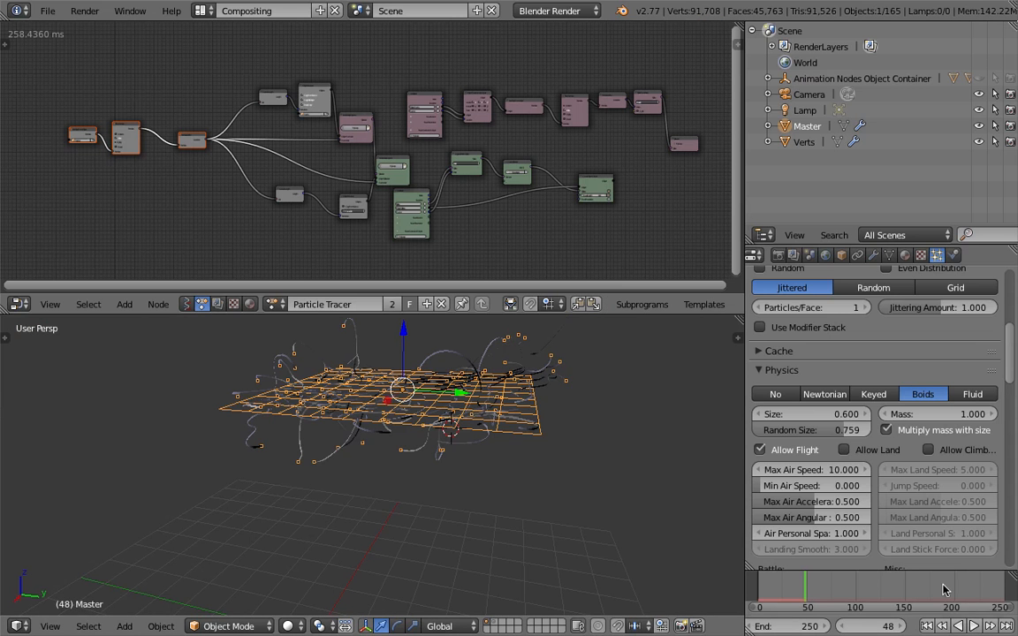
middle_drag(591, 434, 557, 466)
key(a)
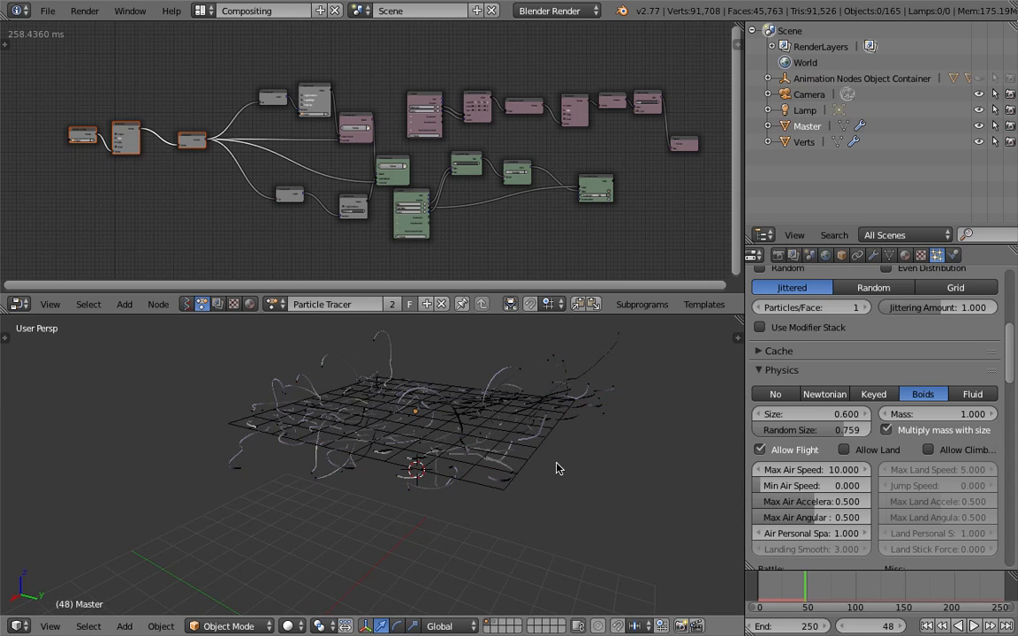
key(a)
key(a)
middle_drag(550, 459, 574, 446)
Switch to Finder, browse the rendered frames in the tmp folder and preview 0228.png at large size
key(ctrl+Left)
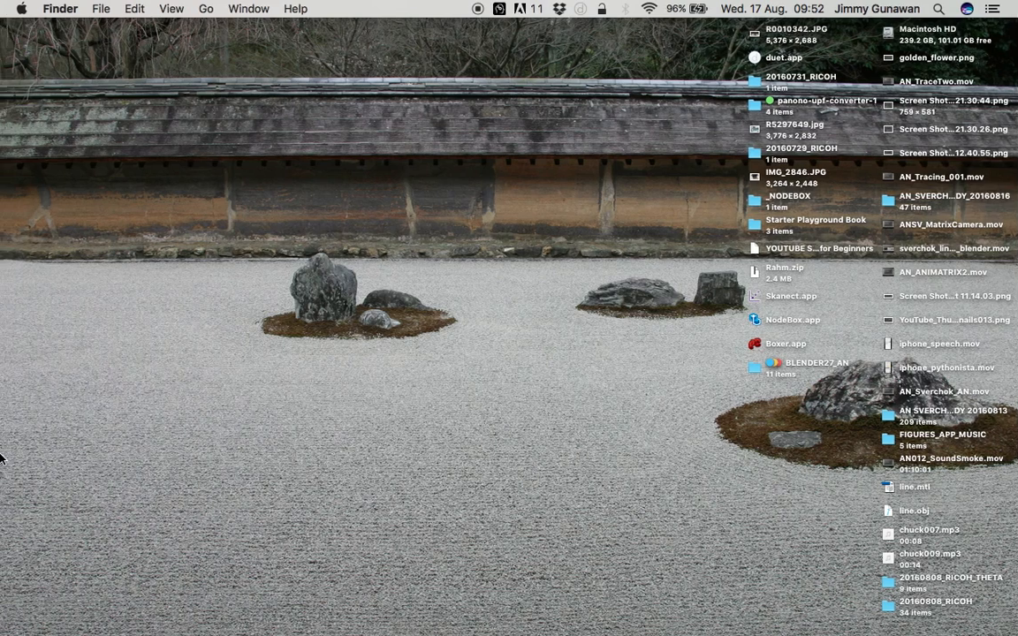
mouse_move(1, 458)
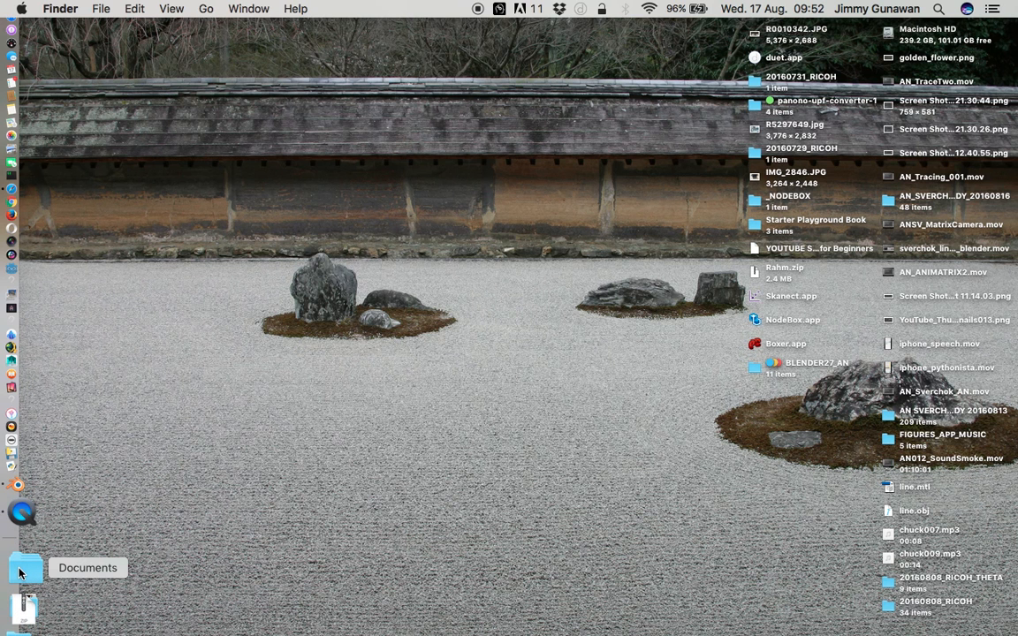
click(19, 610)
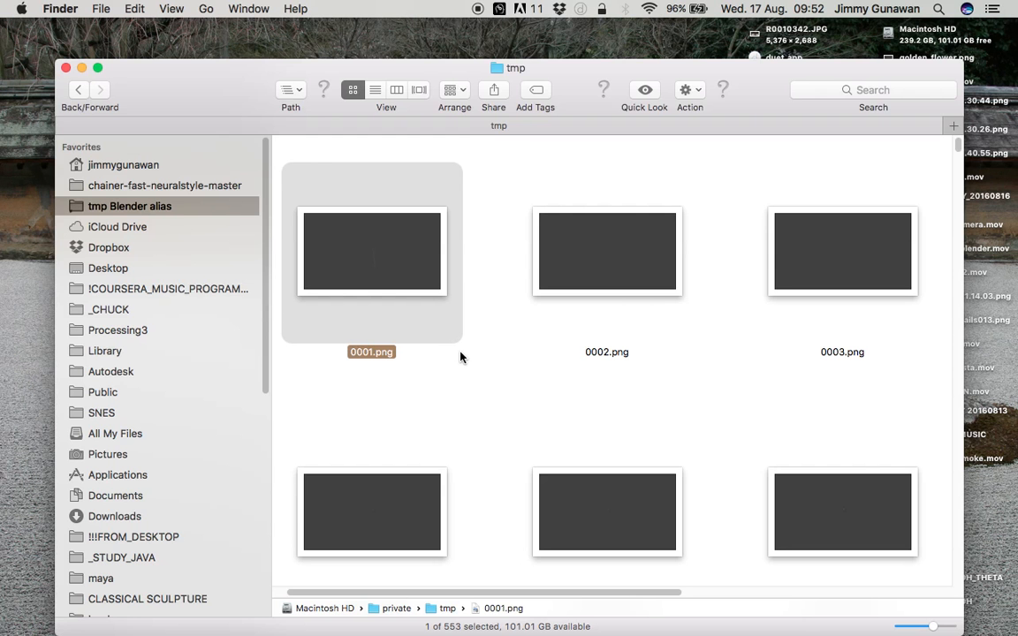
scroll(650, 380, down, 3)
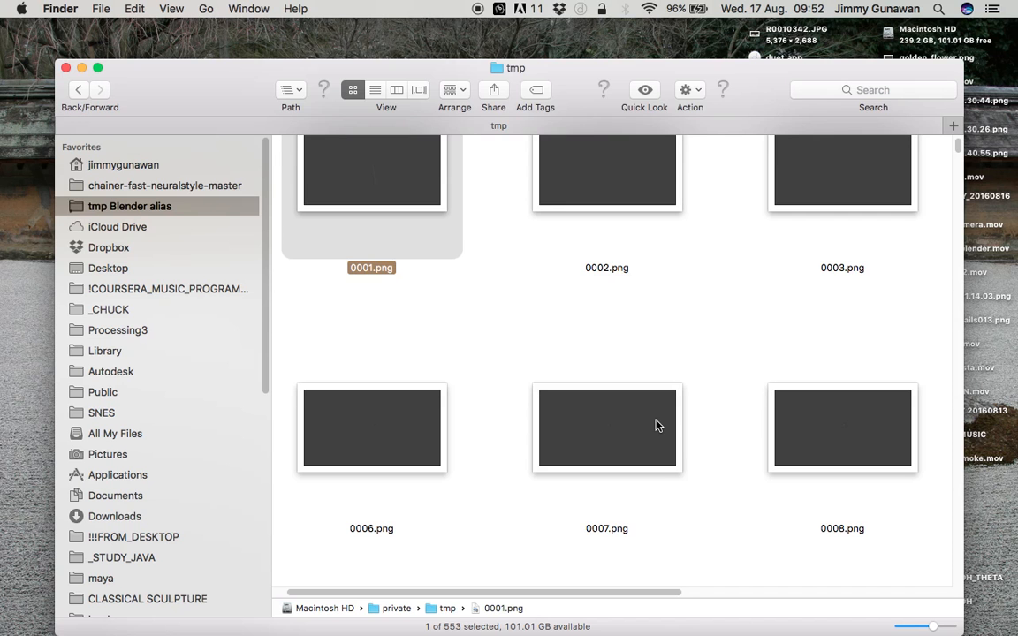
drag(954, 152, 978, 416)
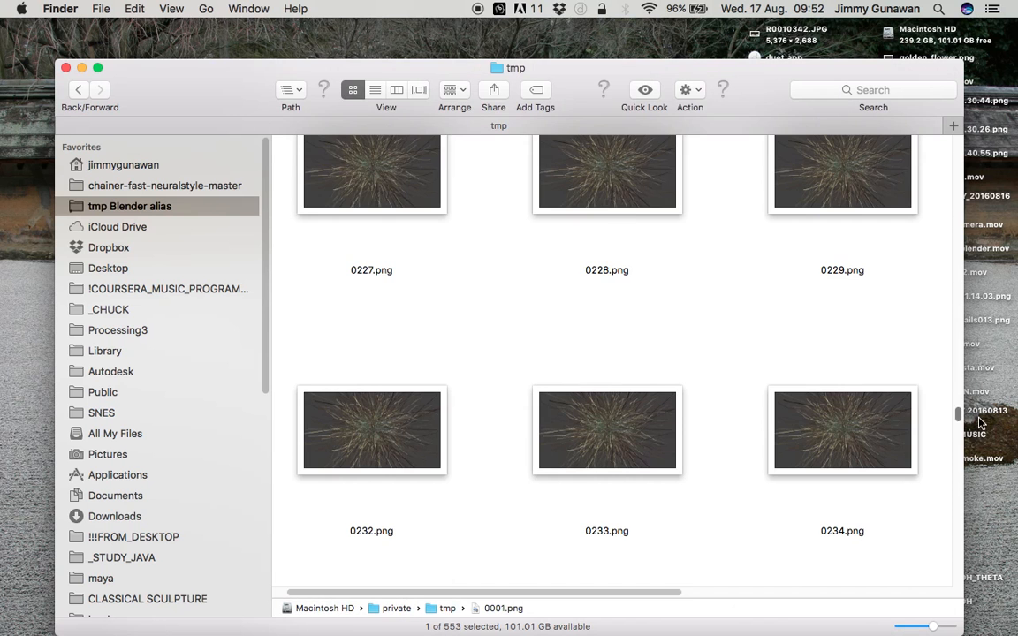
click(619, 188)
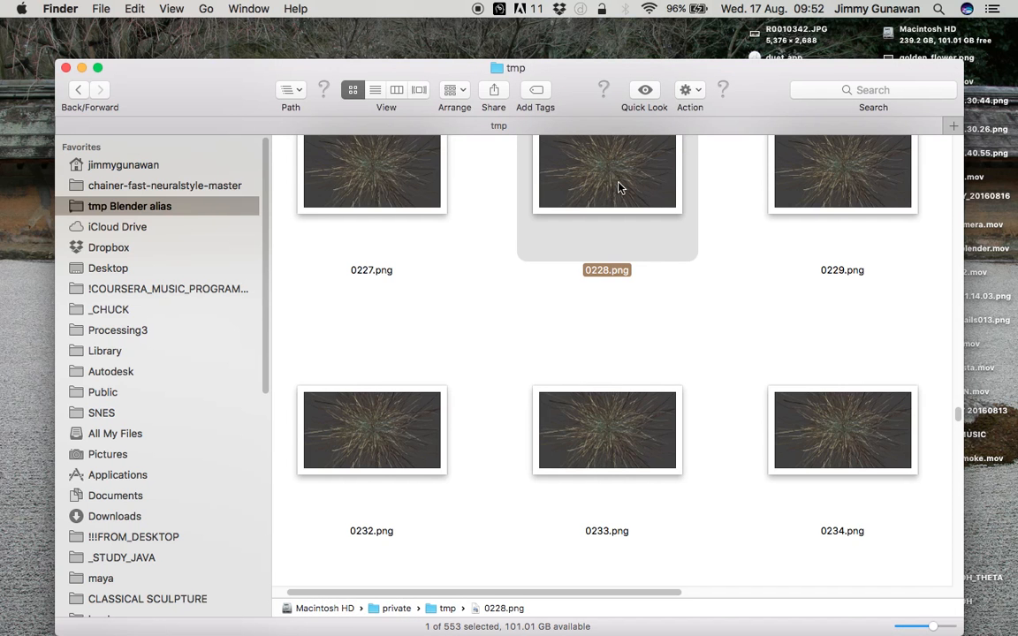
key(space)
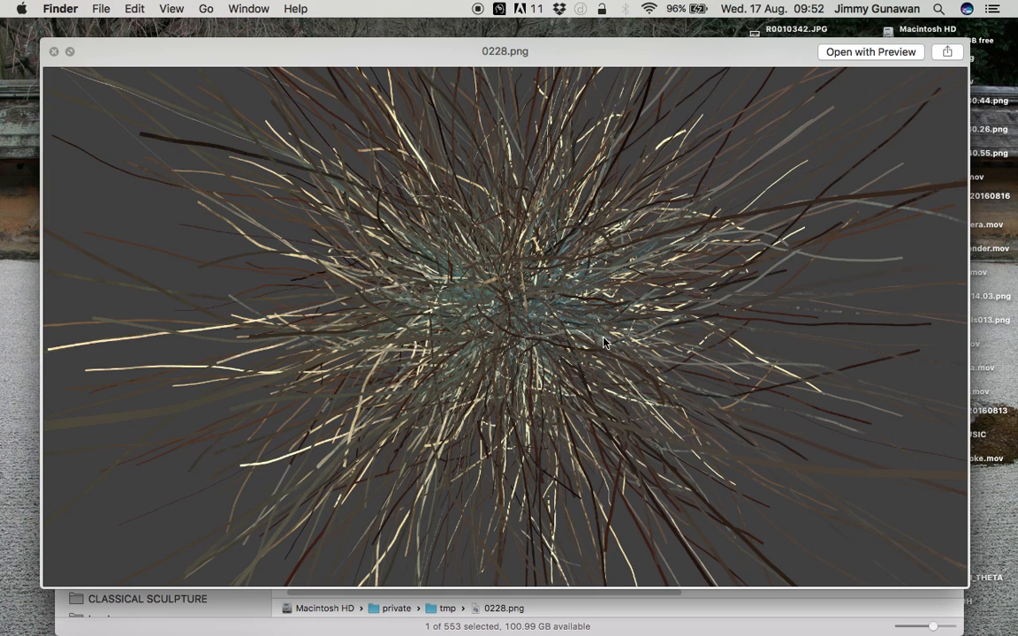
Return to Blender, switch the particle physics to Newtonian and play the animation from frame 1 to about frame 6
key(ctrl+Right)
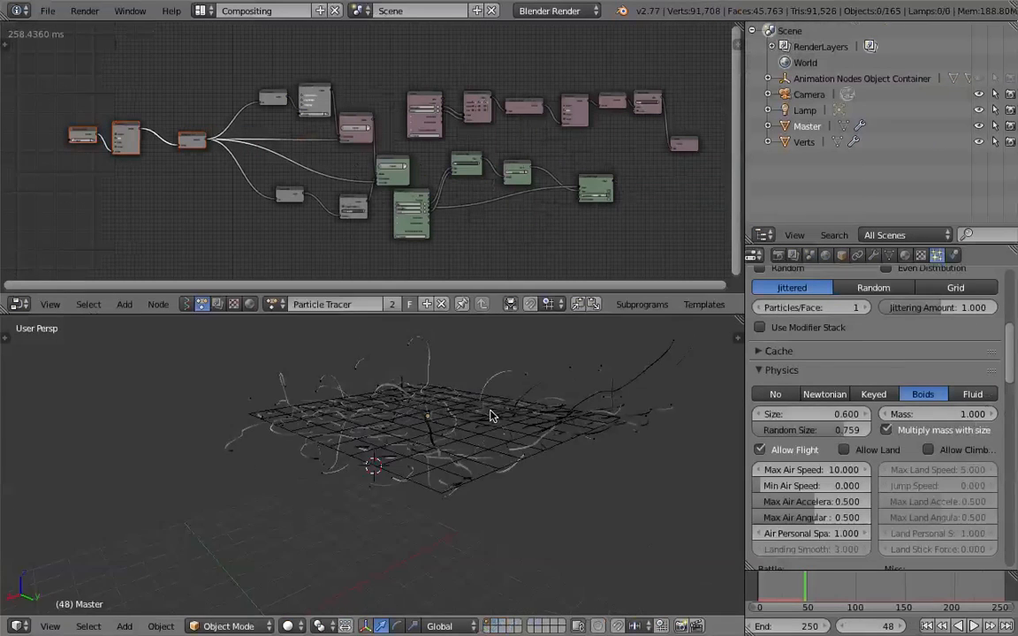
click(824, 394)
key(shift+Left)
key(alt+a)
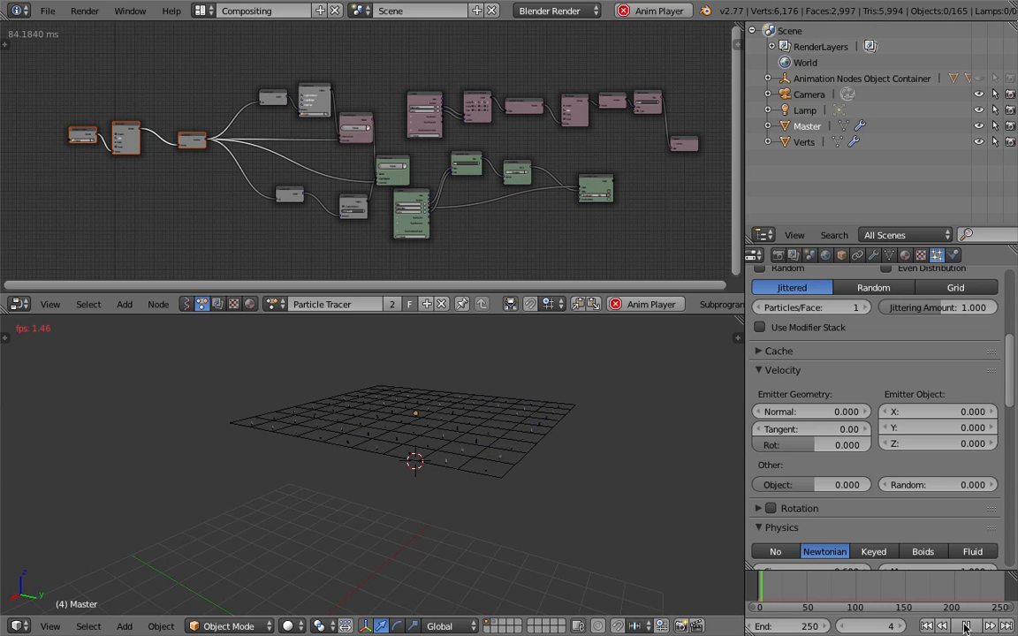
key(alt+a)
middle_drag(387, 375, 475, 398)
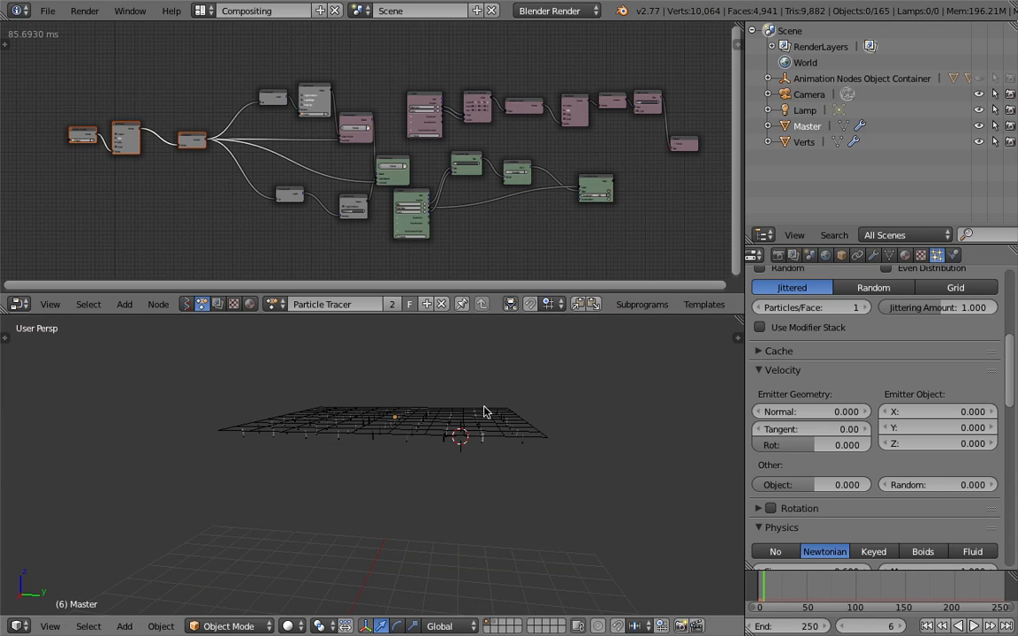
Add a Vortex force field at the 3D cursor
key(shift+a)
mouse_move(544, 402)
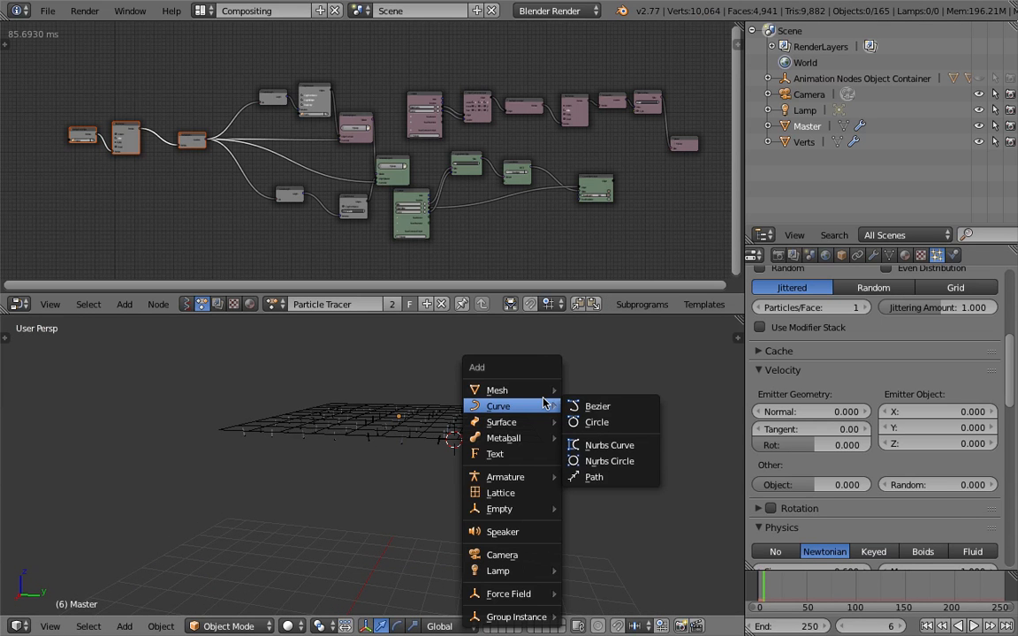
mouse_move(540, 594)
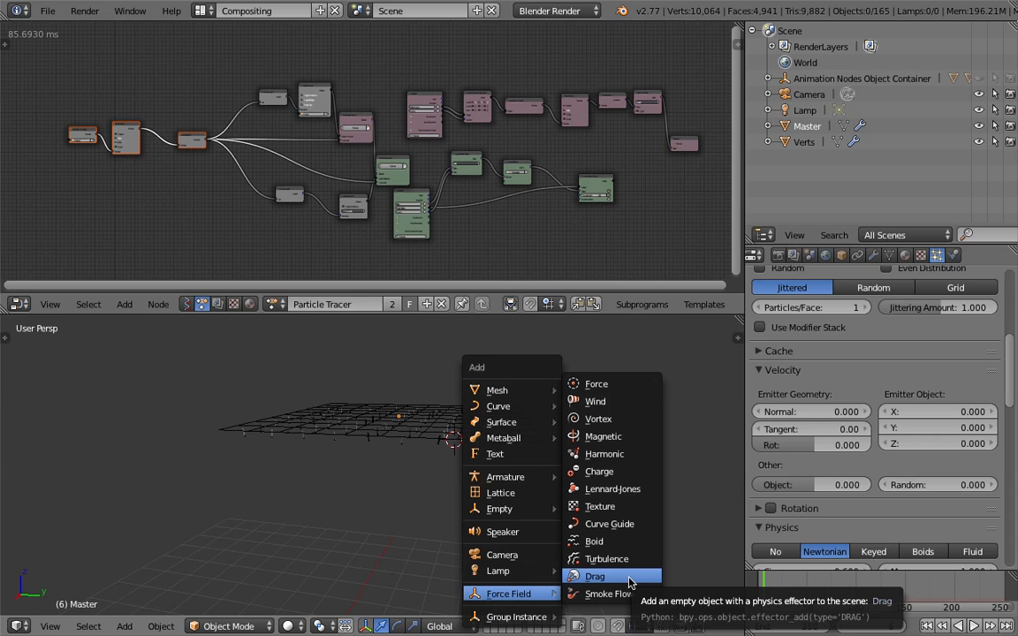
click(622, 420)
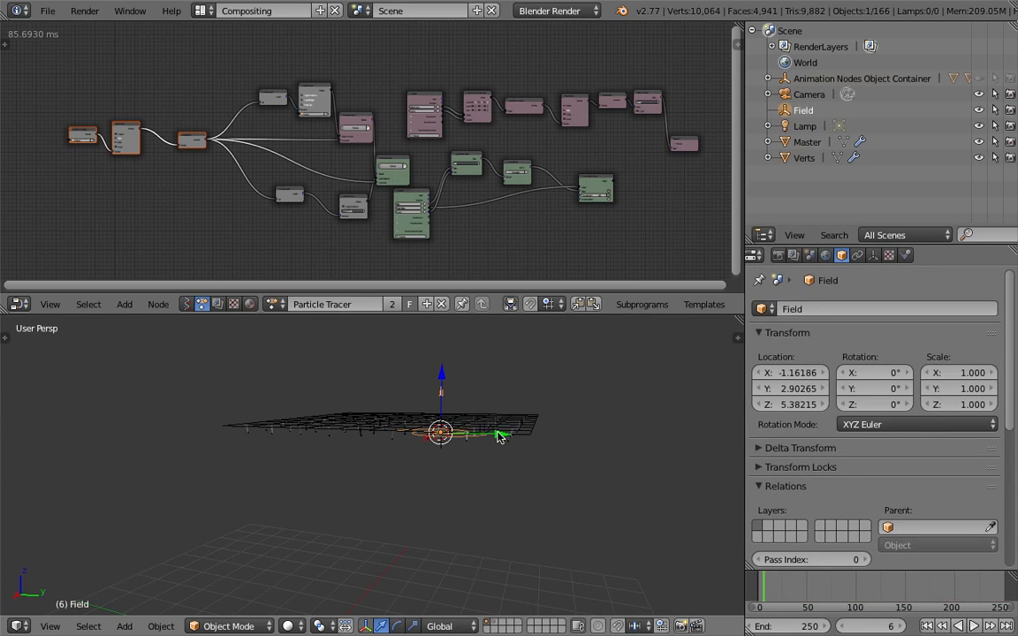
Move the vortex field below the middle of the grid, to about X -3.49, Y 0.84, Z 3.37
key(g)
click(507, 559)
middle_drag(507, 557, 631, 486)
key(g)
click(398, 479)
key(g)
click(514, 496)
middle_drag(514, 496, 419, 500)
drag(388, 464, 392, 446)
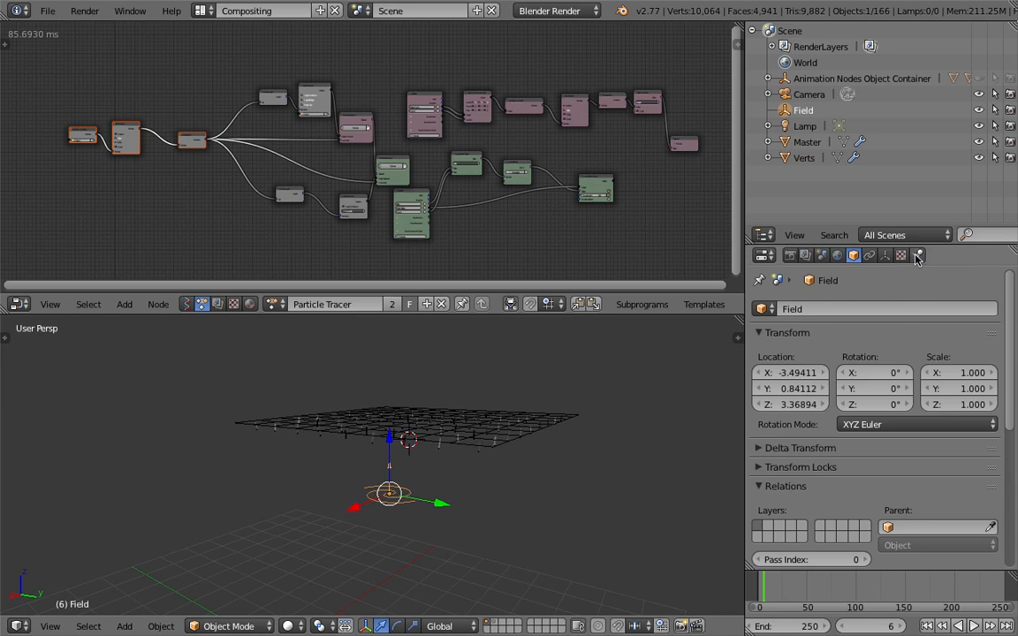
Open the vortex field's physics settings, set its Strength to 20 and enlarge the properties area
click(917, 256)
scroll(1013, 371, down, 1)
click(943, 381)
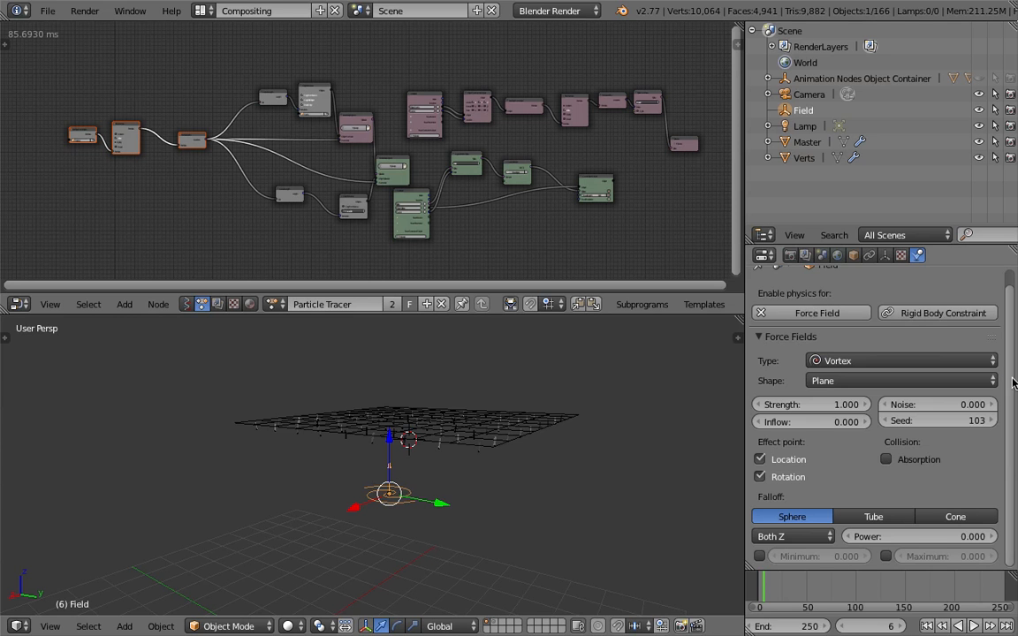
click(842, 404)
text(20)
key(Return)
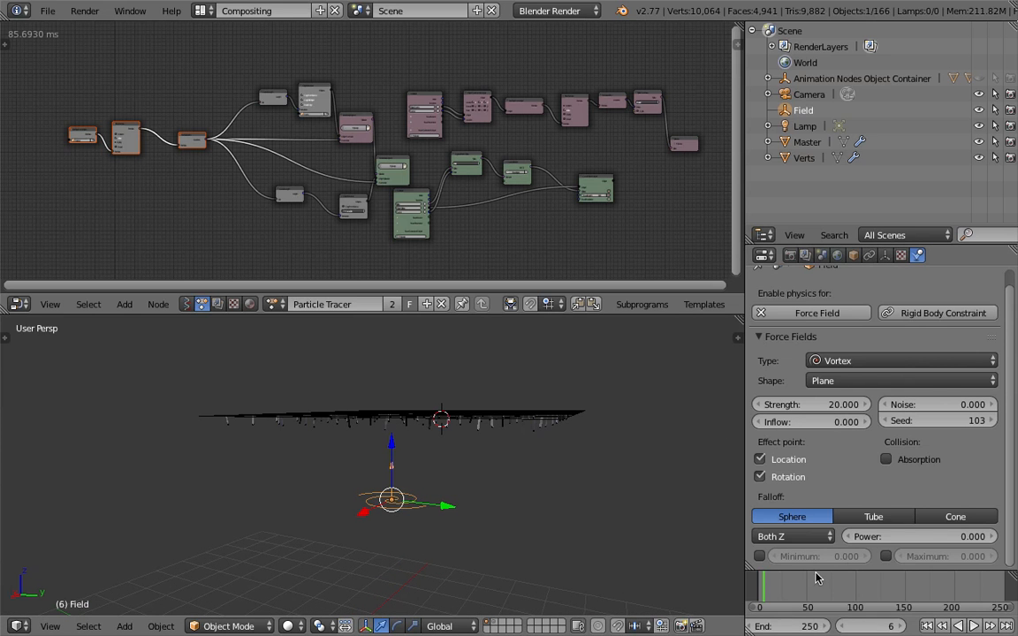
scroll(884, 353, down, 1)
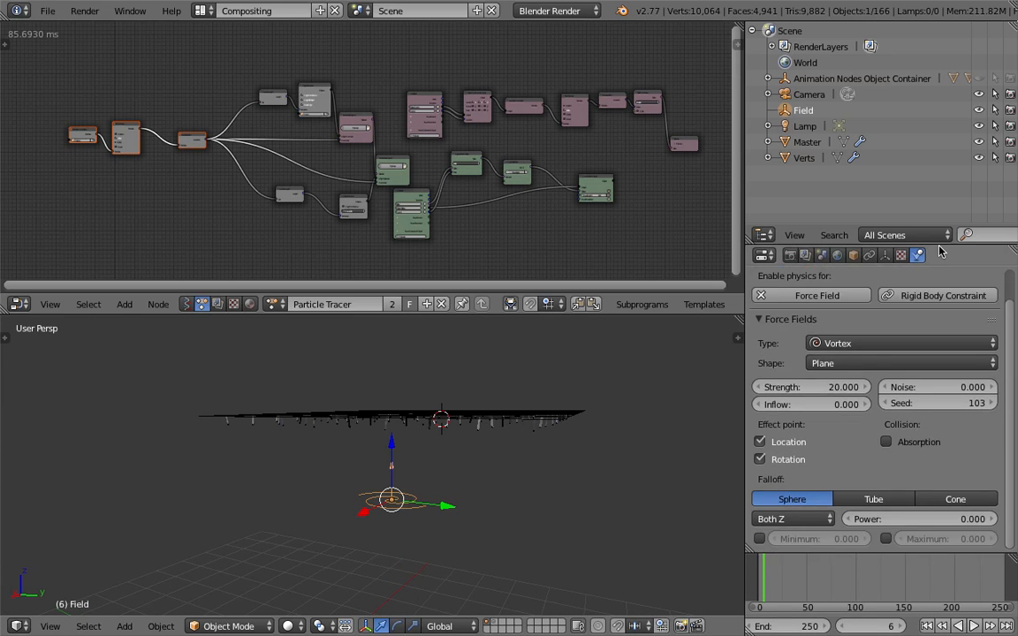
drag(924, 245, 928, 119)
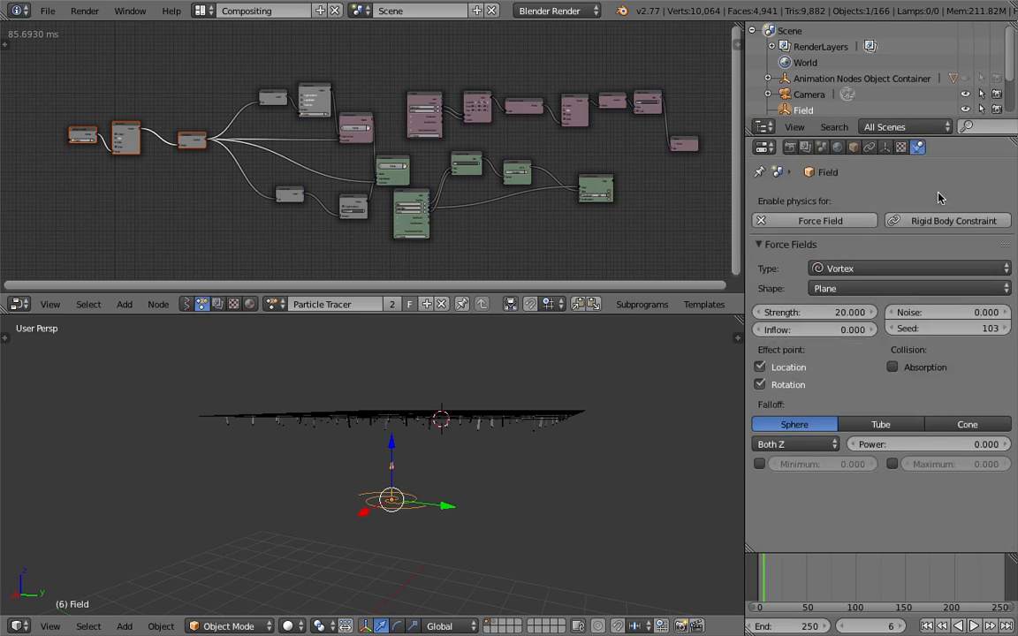
Replay the animation from frame 1 to about frame 6 to examine how the vortex scatters the trails
click(928, 626)
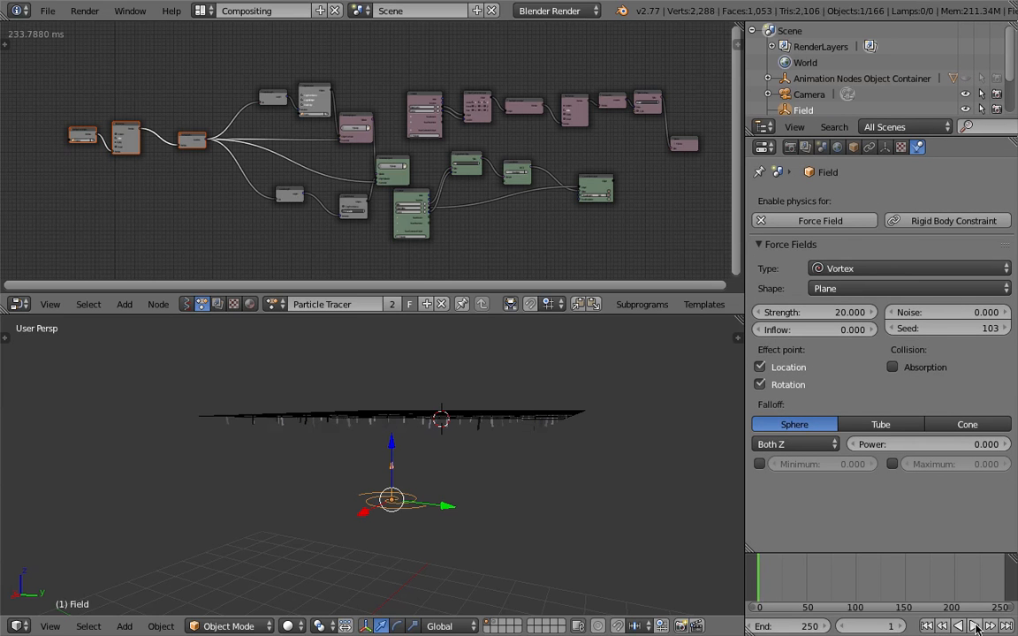
click(976, 626)
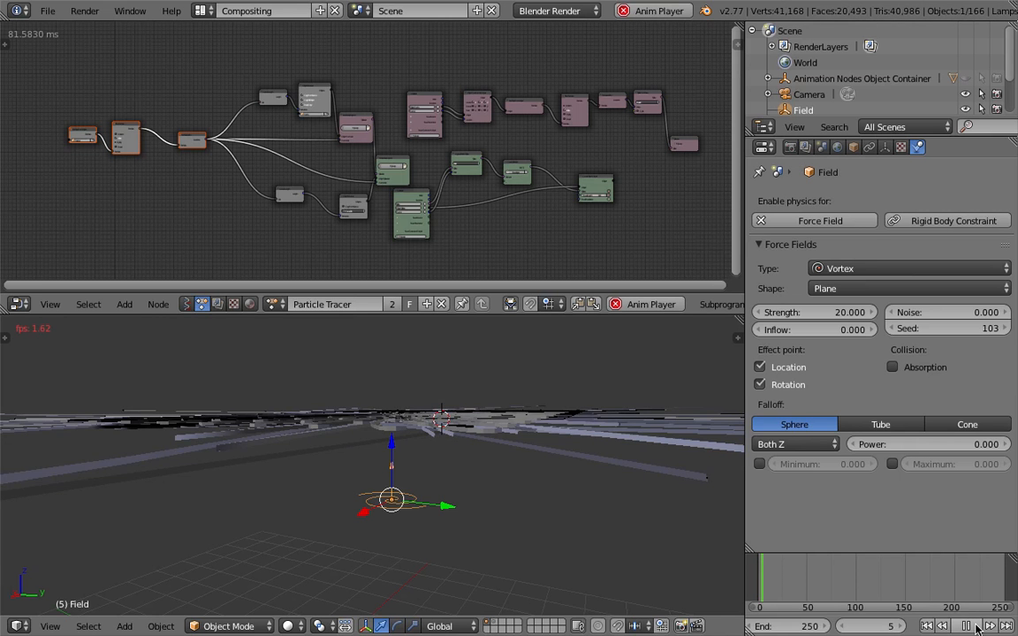
key(alt+a)
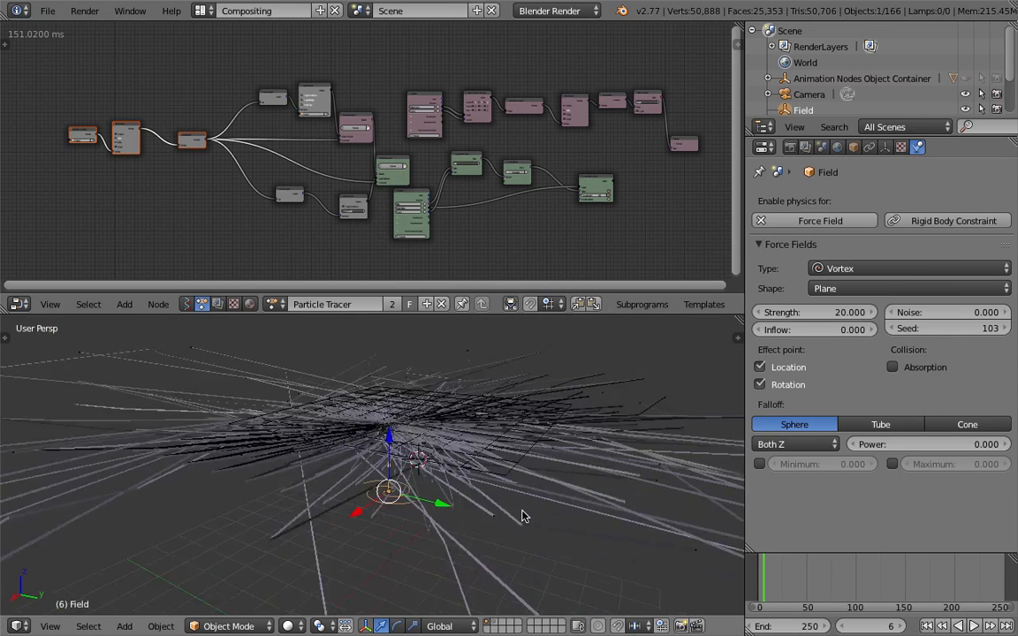
Set the vortex Strength to 5 and replay the animation from frame 1 to about frame 7
click(831, 313)
text(5)
key(Return)
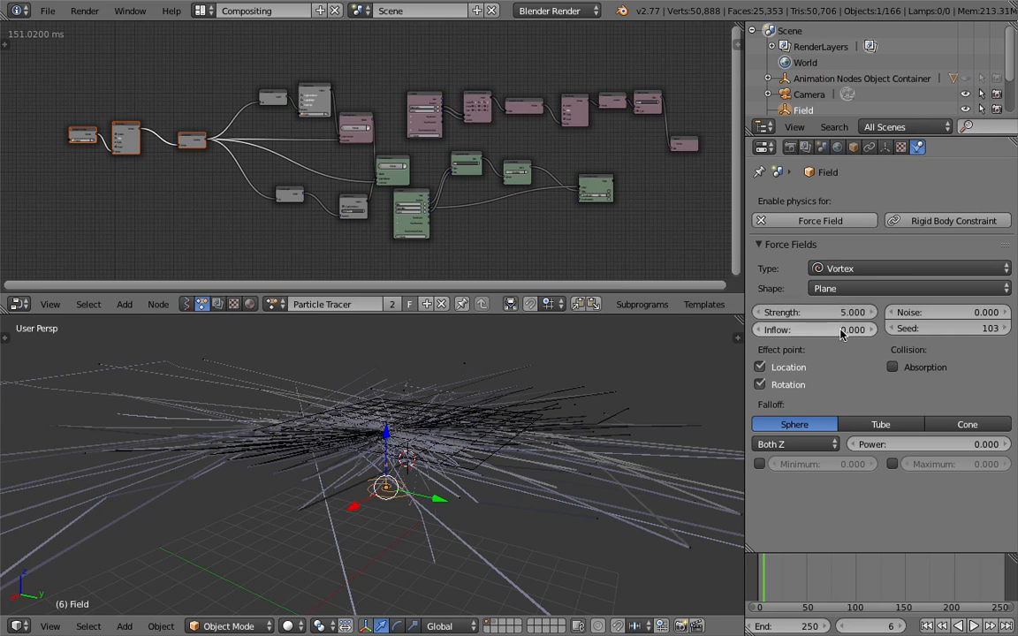
key(shift+Left)
click(974, 626)
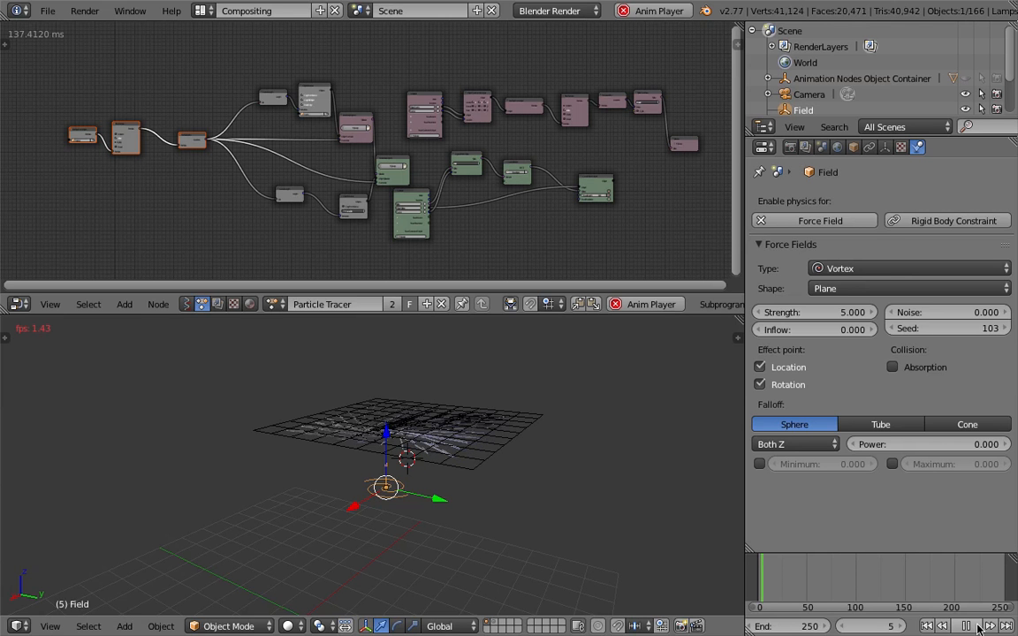
key(alt+a)
middle_drag(441, 493, 466, 425)
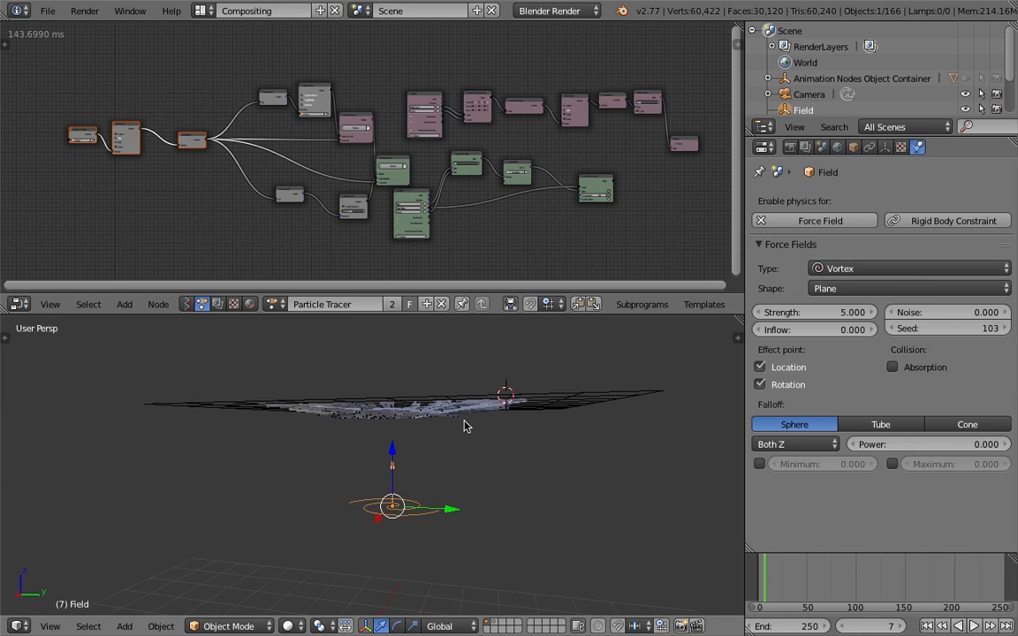
Set the vortex Strength to 2 and play the animation from frame 1 to about frame 38
click(838, 314)
text(2)
key(Return)
click(927, 626)
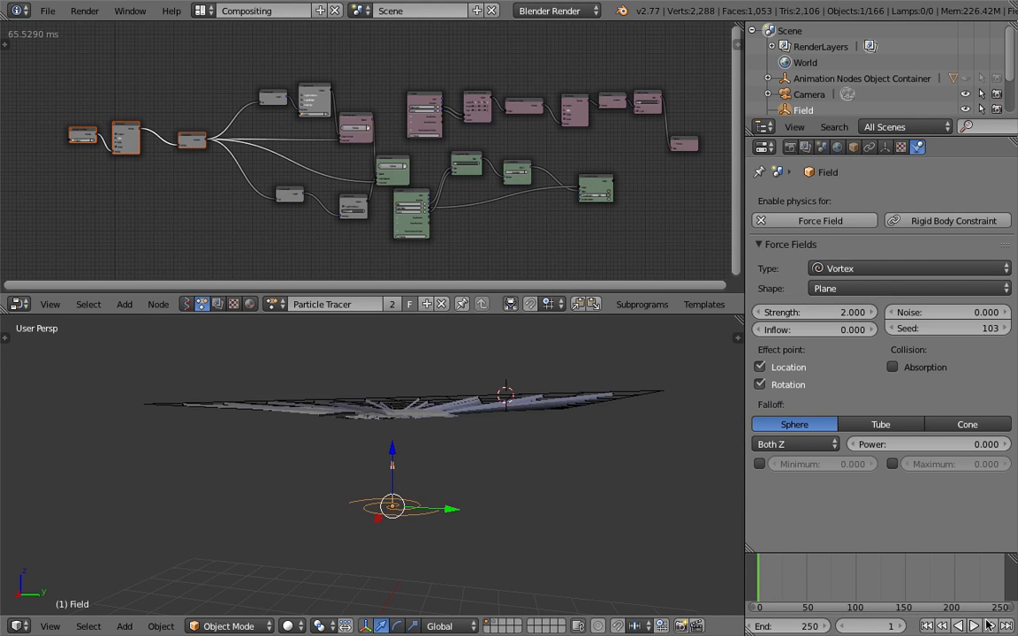
click(975, 625)
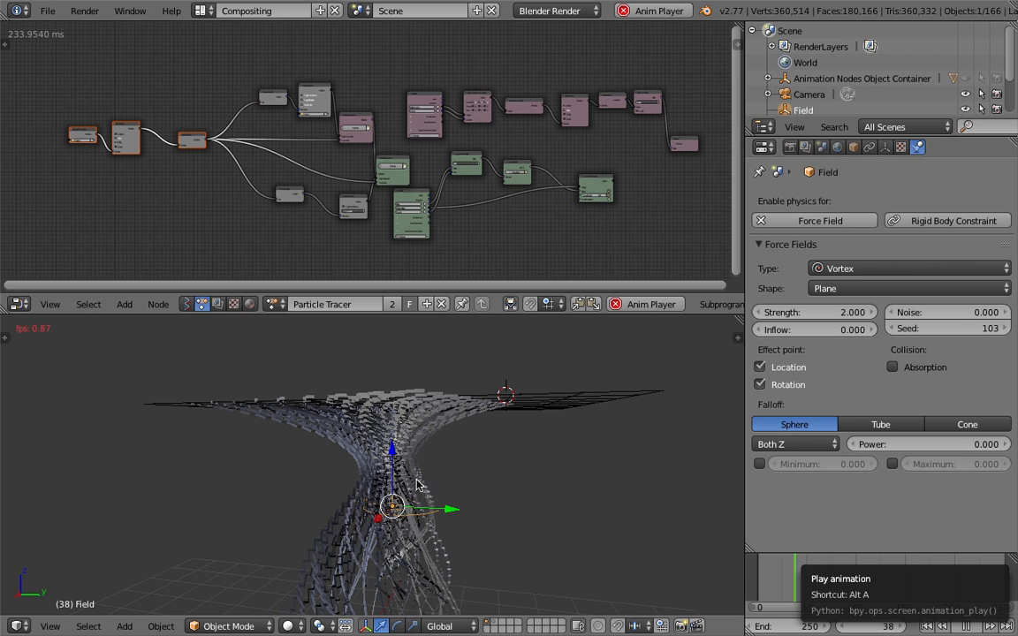
key(alt+a)
Continue the playback to frame 43 and examine the swirling vortex trails from several angles
mouse_move(452, 476)
middle_down()
mouse_move(489, 449)
mouse_move(360, 470)
mouse_move(439, 482)
middle_up()
click(974, 625)
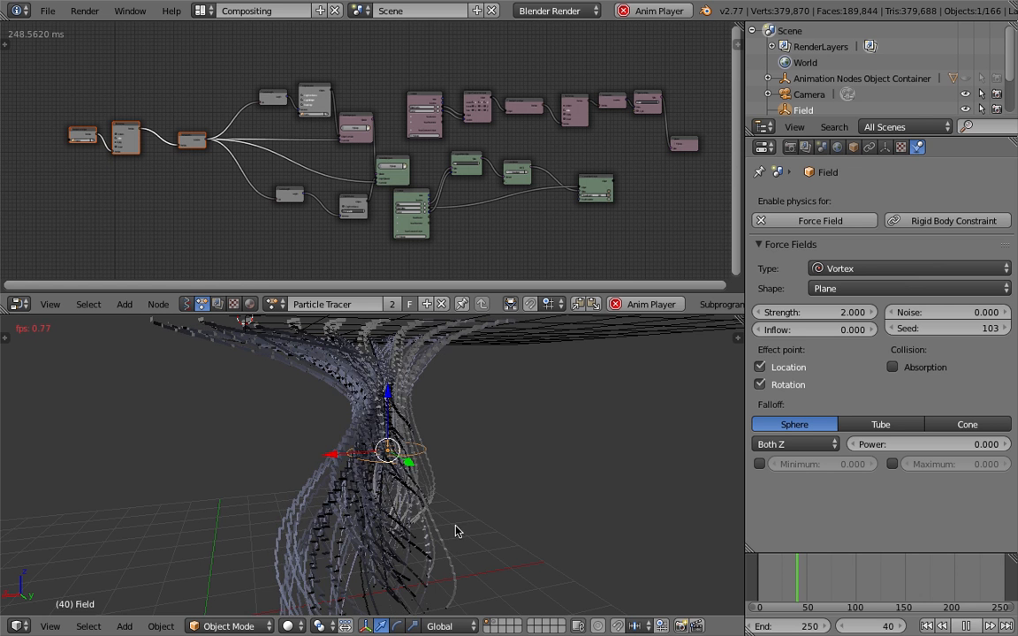
click(968, 629)
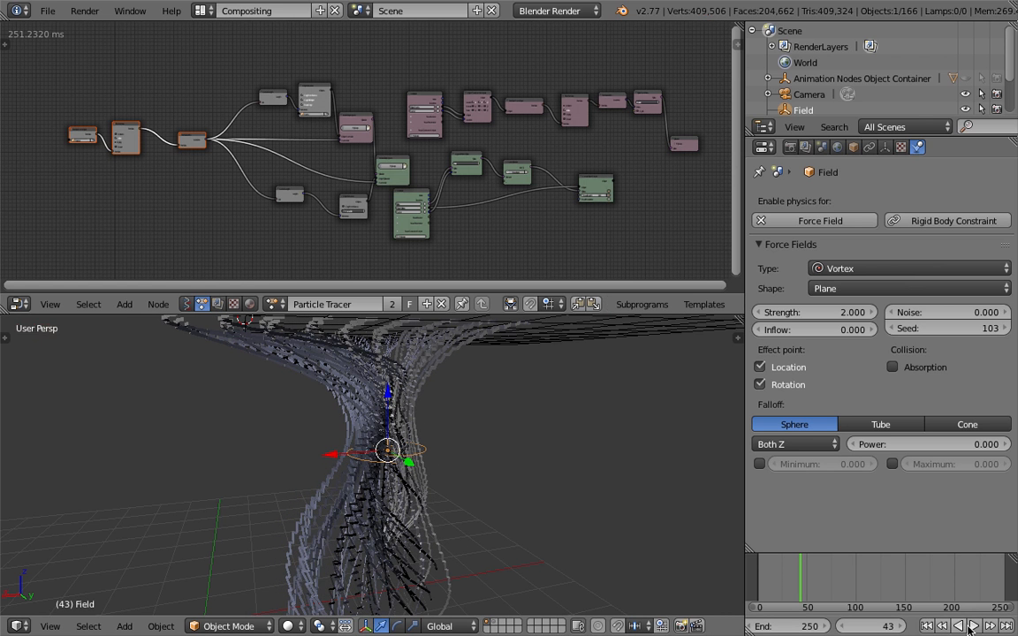
middle_drag(460, 500, 109, 170)
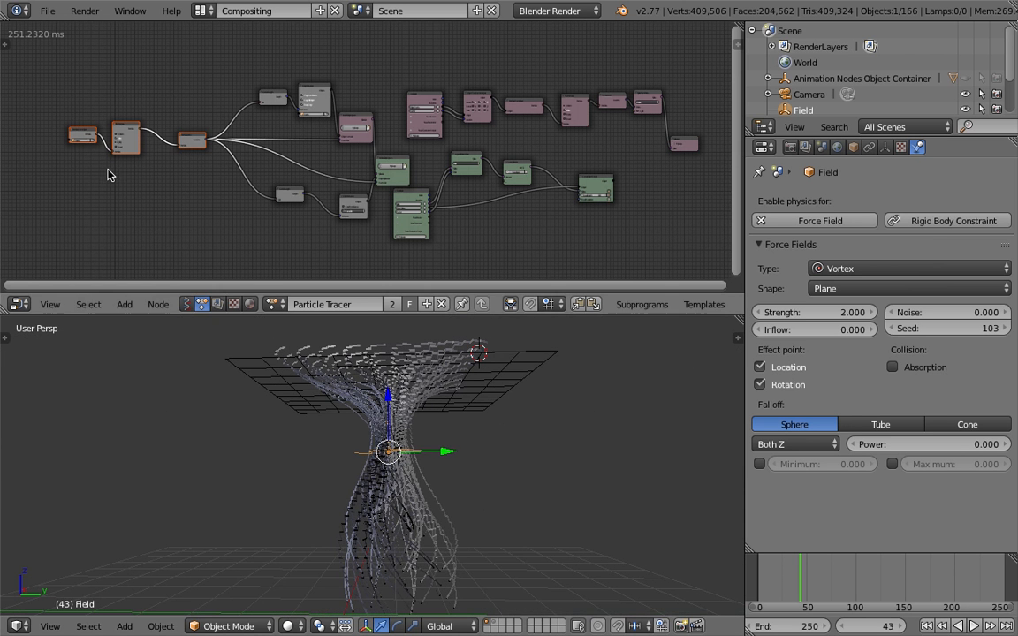
Save the scene as a new incremental version named AN_motion_traceThree_002.blend
click(44, 13)
click(89, 137)
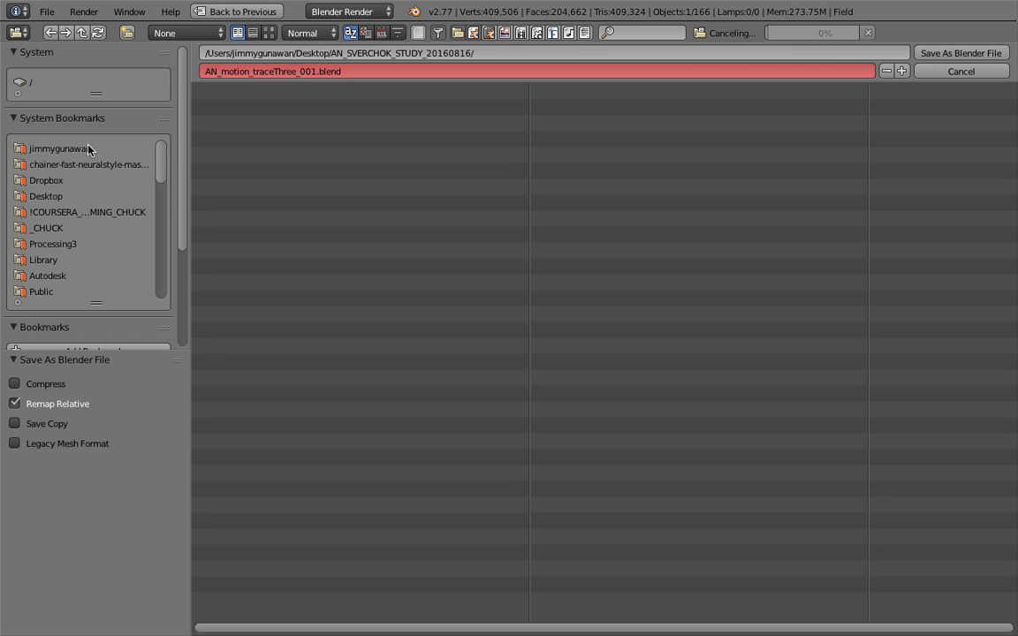
click(901, 70)
click(922, 56)
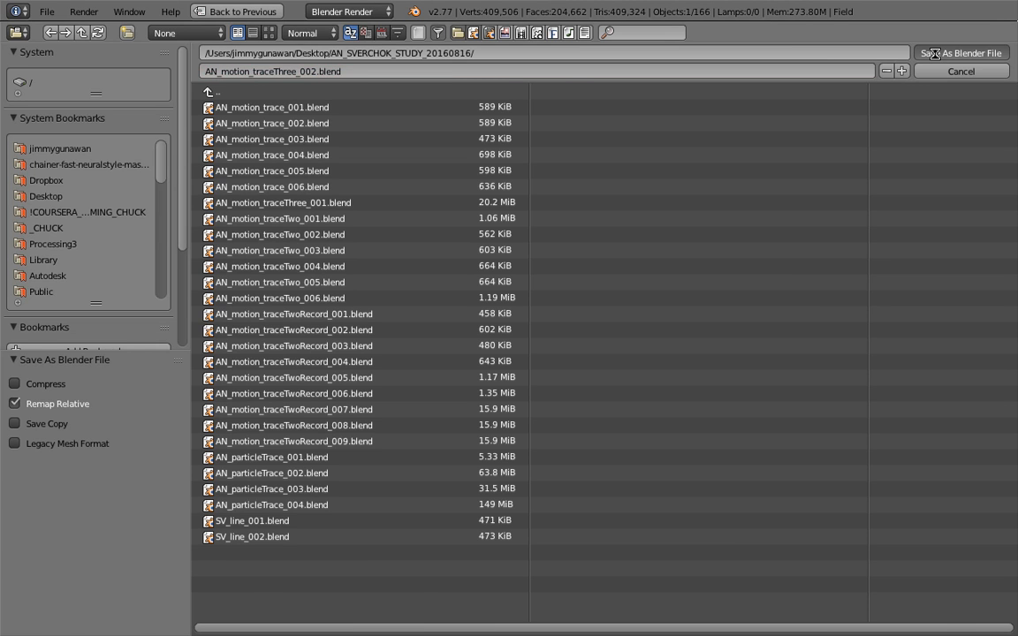
Select individual trail objects in the vortex and inspect their geometry up close
mouse_move(359, 467)
middle_down()
mouse_move(469, 446)
mouse_move(442, 467)
mouse_move(368, 456)
middle_up()
right_click(417, 483)
scroll(416, 483, up, 4)
scroll(369, 460, up, 5)
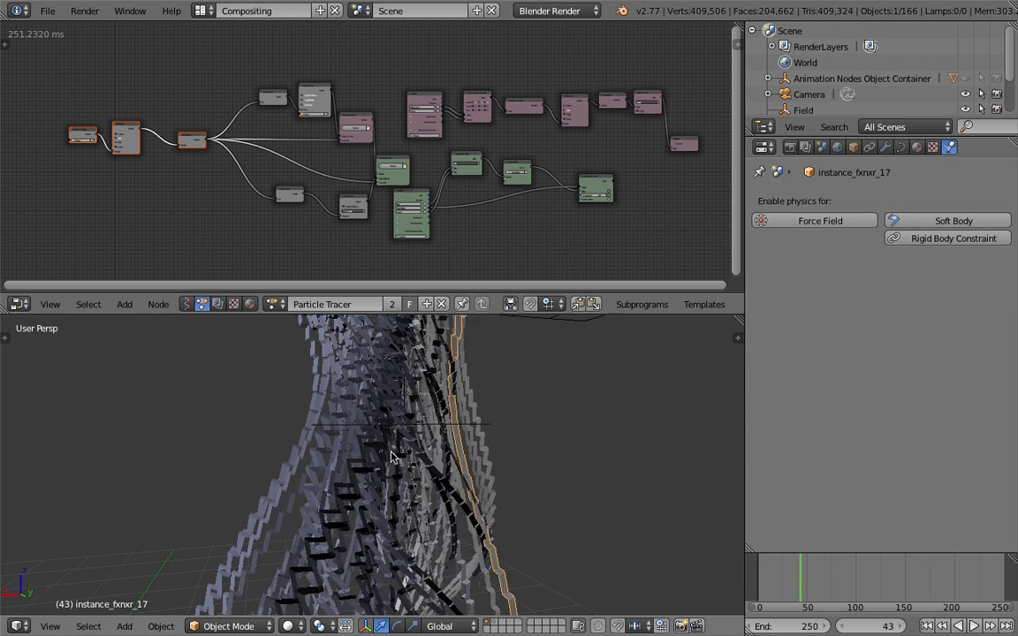
right_click(551, 447)
middle_drag(552, 447, 470, 455)
right_click(366, 457)
scroll(339, 497, down, 6)
Start a new scene from the start-up file and delete its default cube
click(49, 11)
click(69, 130)
click(49, 11)
click(68, 35)
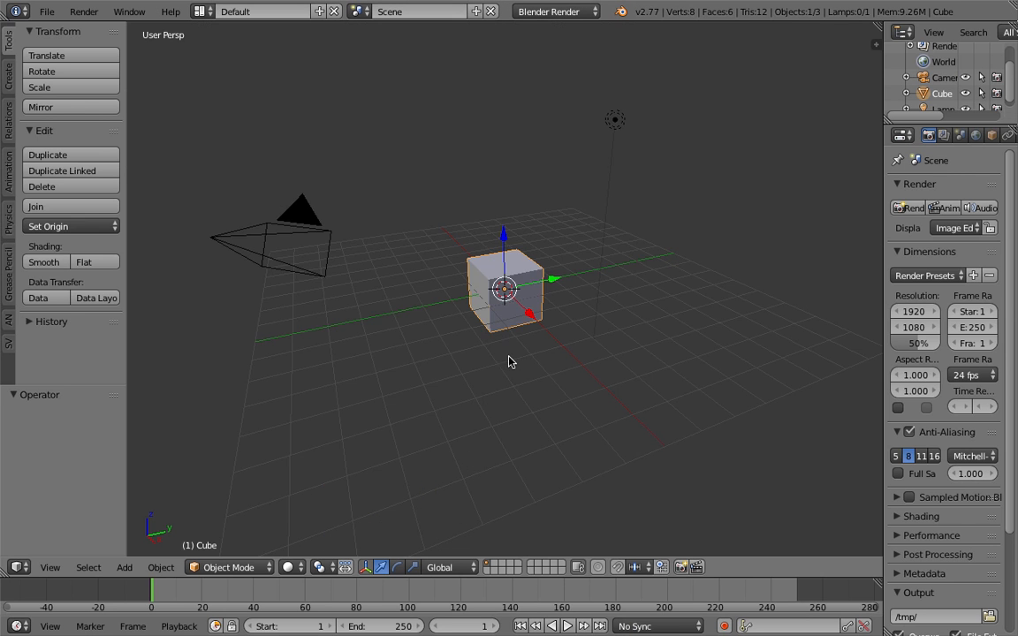
middle_drag(512, 361, 504, 322)
key(x)
click(502, 314)
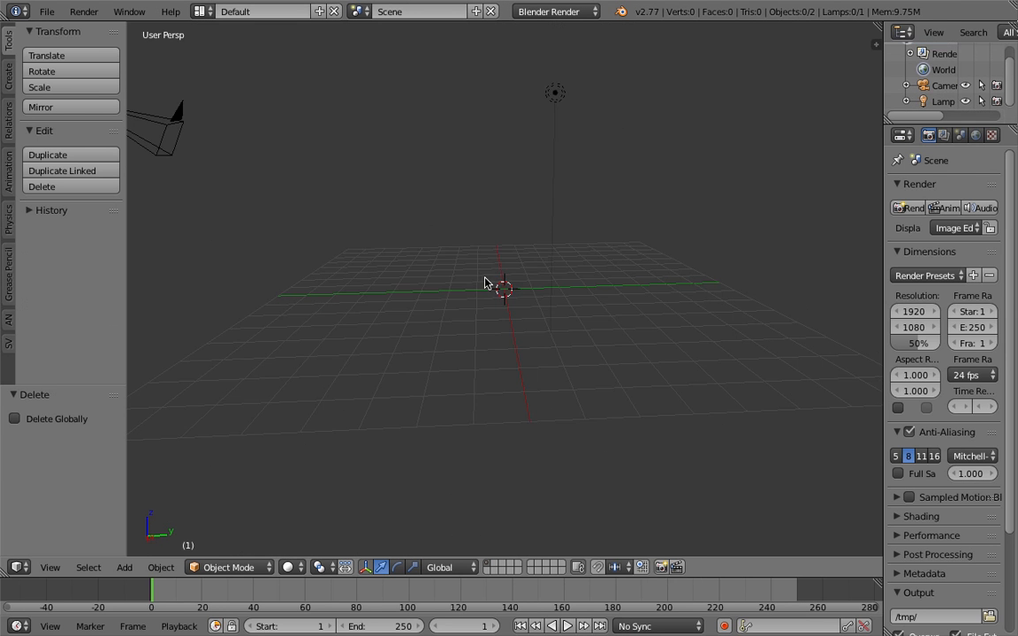
Add a plane at the world origin and give it a new particle system
key(shift+a)
mouse_move(478, 74)
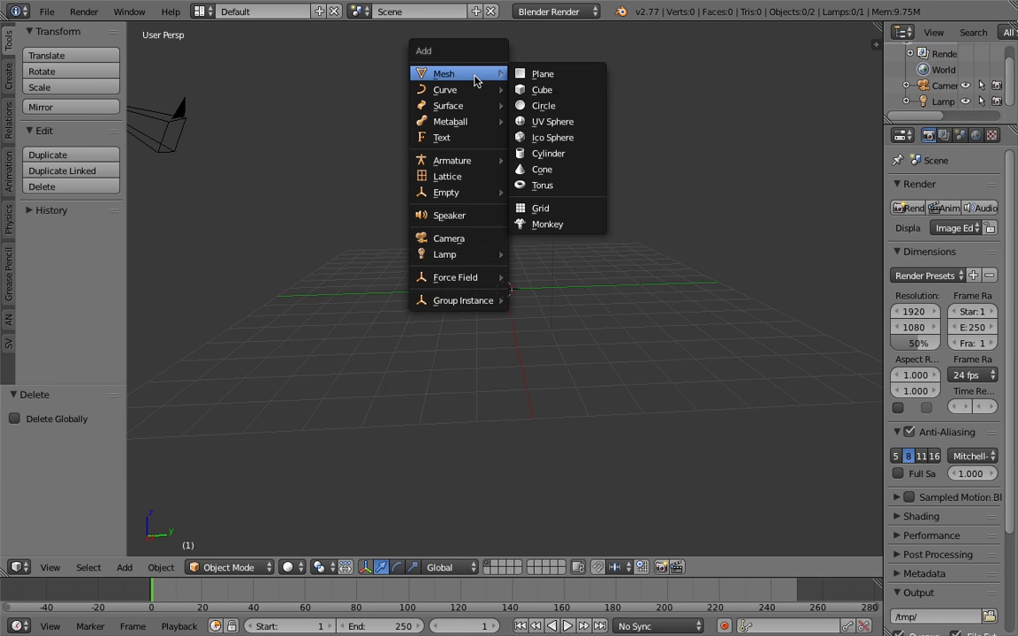
click(541, 75)
middle_drag(562, 259, 536, 291)
scroll(937, 135, down, 4)
click(960, 135)
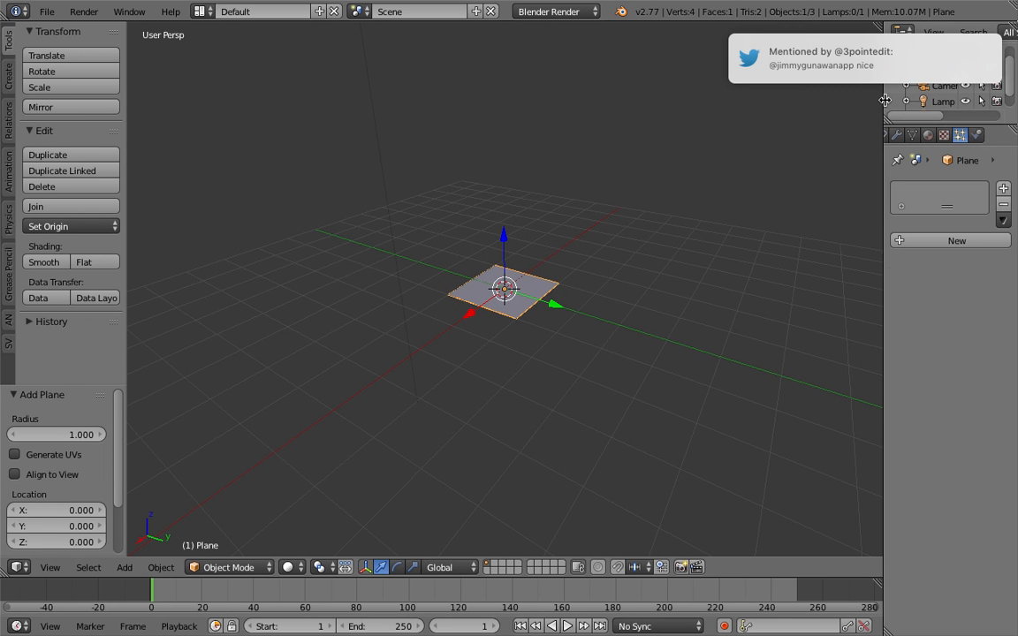
drag(885, 100, 814, 100)
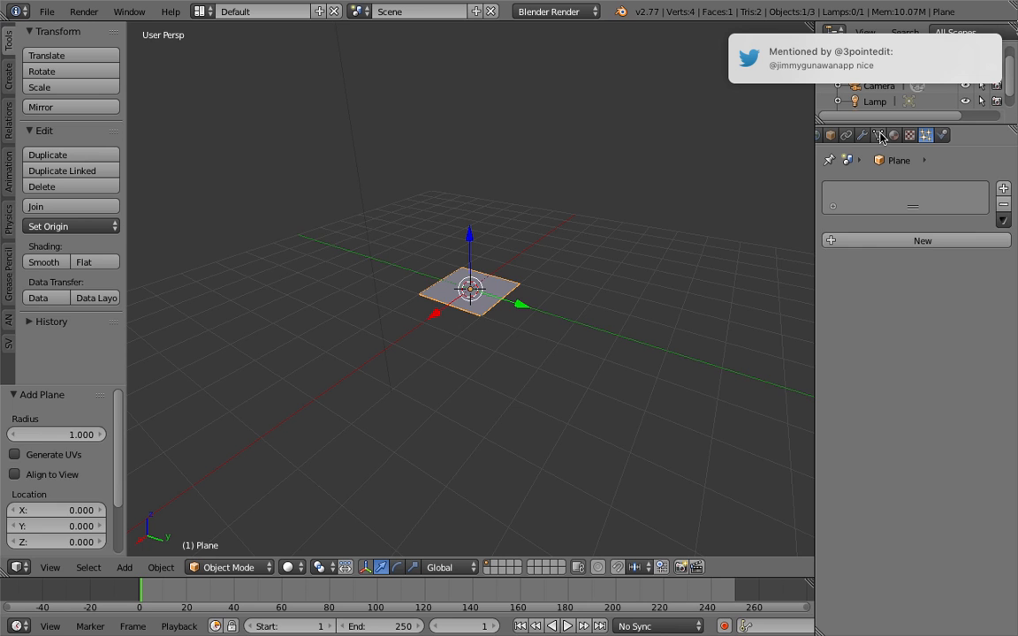
click(923, 241)
Set the plane's particle emission to 10 particles, end frame 1 and a lifetime of 250 frames
middle_drag(741, 312, 740, 281)
drag(819, 282, 693, 279)
click(803, 310)
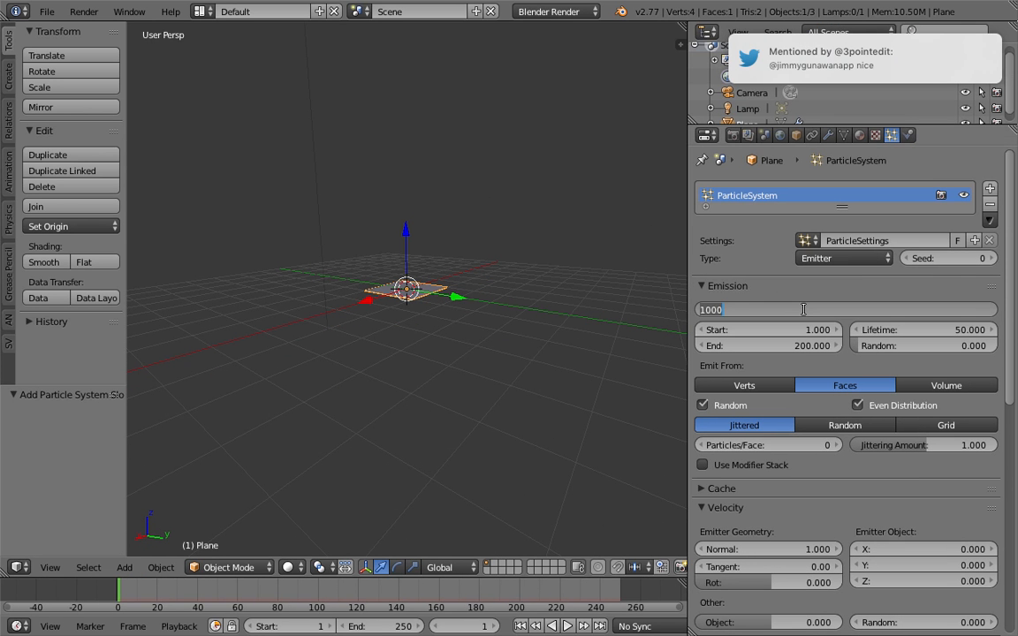
text(10)
key(Return)
click(771, 347)
text(1)
key(Return)
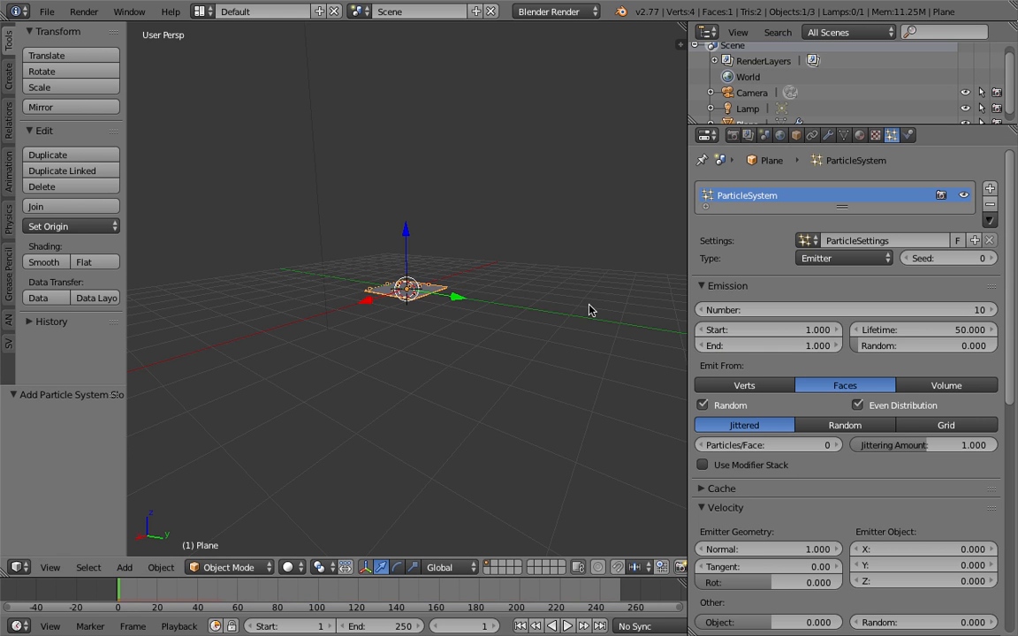
click(936, 337)
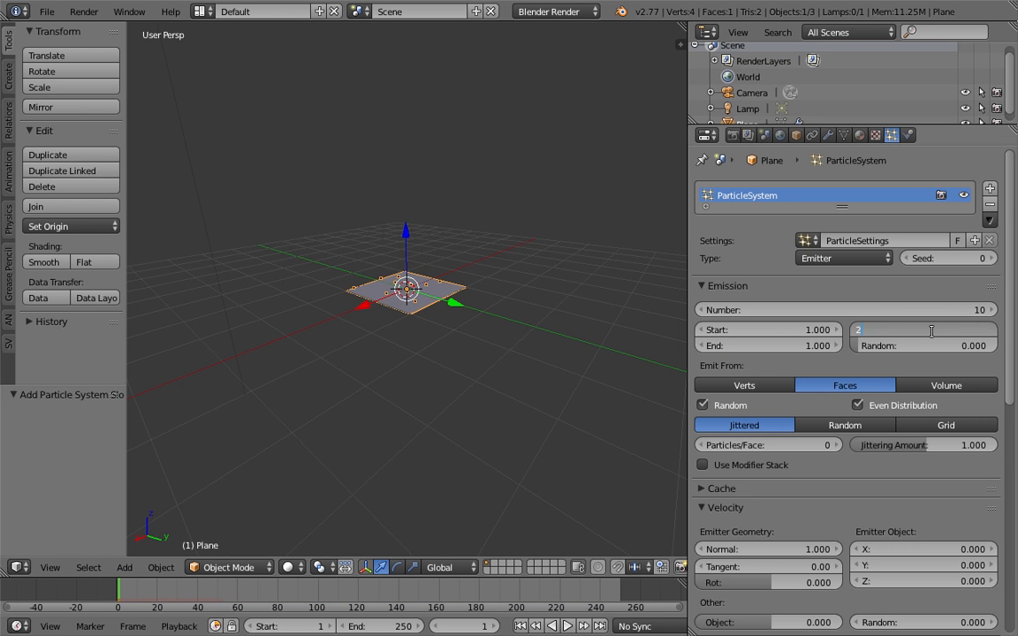
text(250)
key(Return)
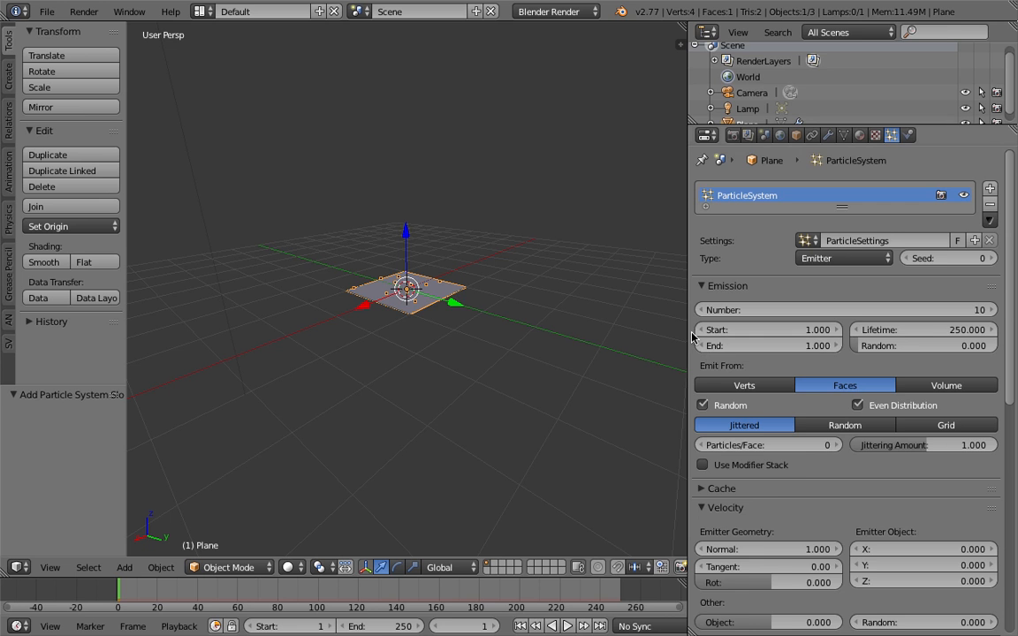
Play the particle simulation from frame 1 to frame 21 and view the particles from another angle
drag(692, 336, 753, 336)
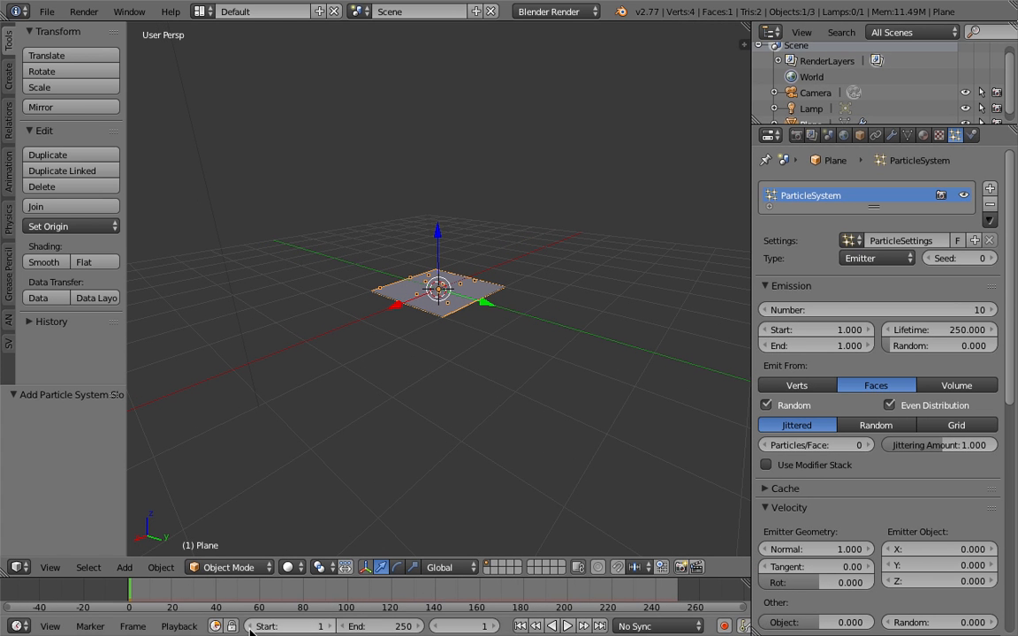
click(568, 626)
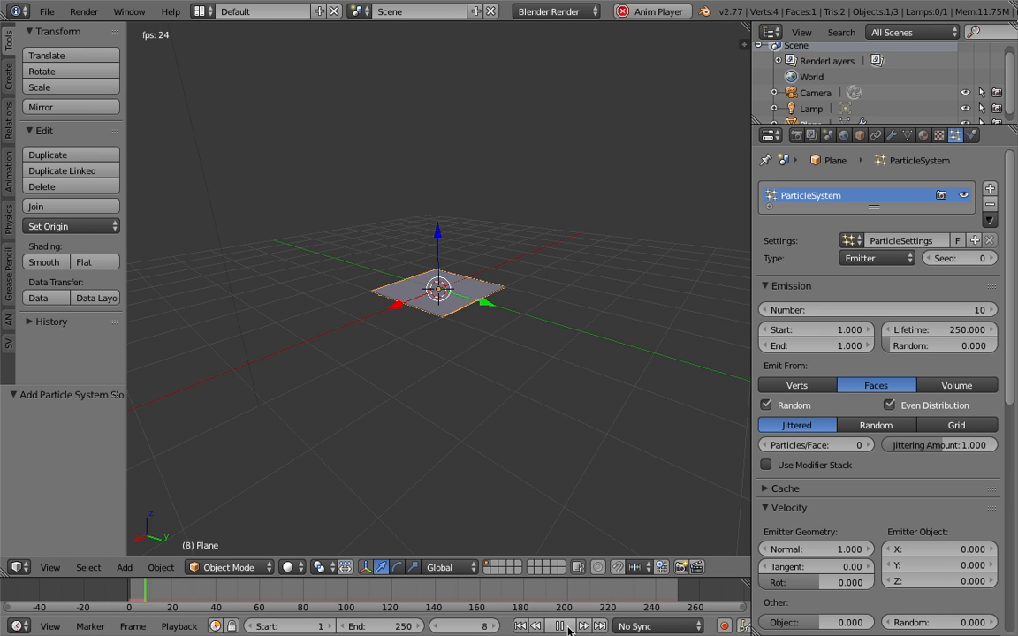
click(567, 626)
middle_drag(530, 449, 584, 427)
click(522, 627)
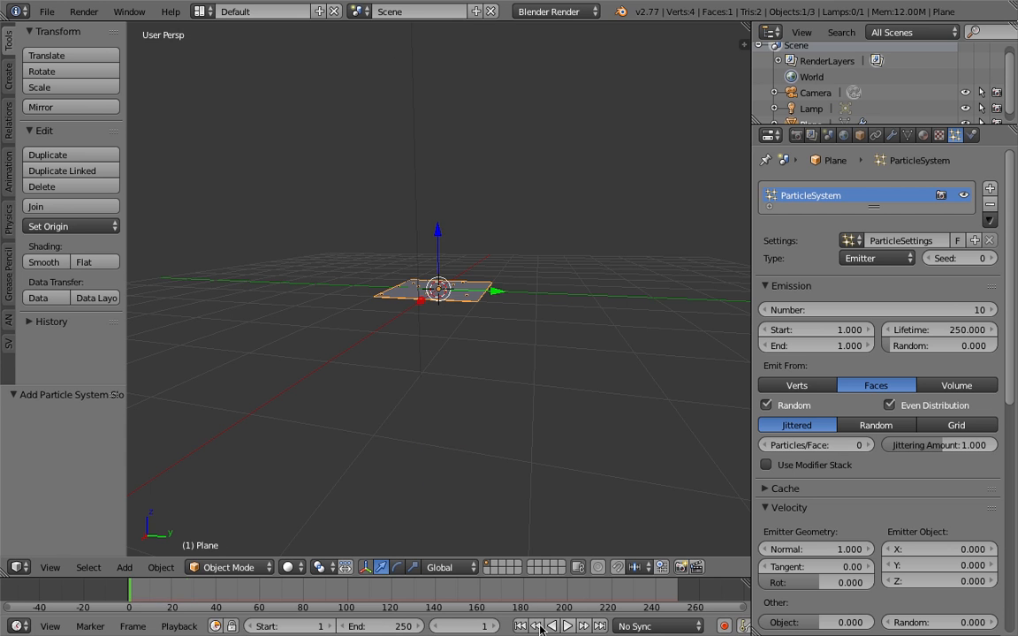
click(570, 626)
click(570, 626)
middle_drag(491, 396, 721, 381)
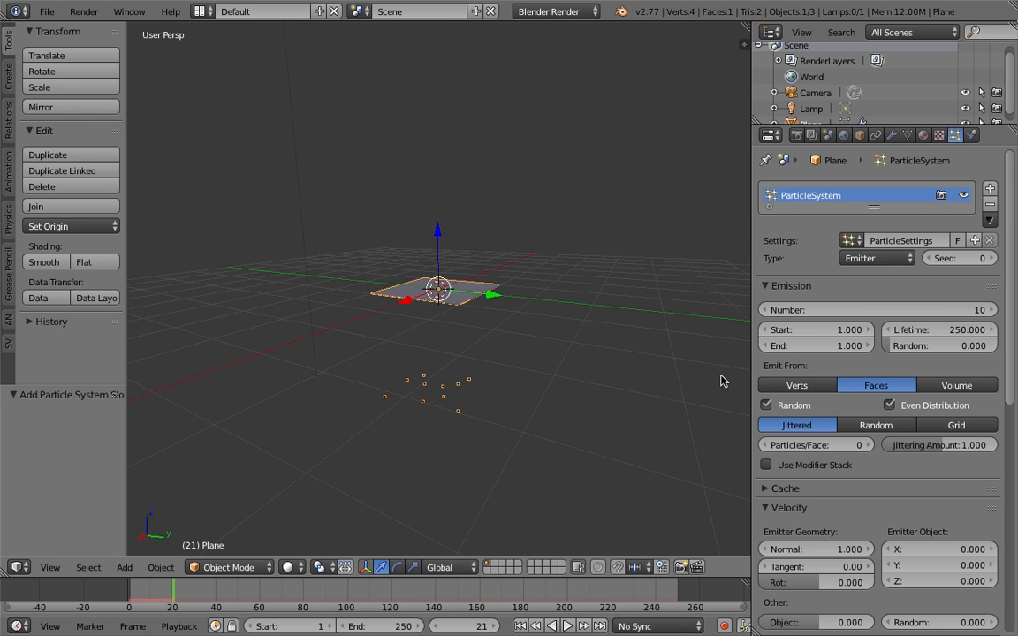
Set the particle system's gravity field weight to 0
drag(1014, 400, 1014, 503)
scroll(778, 486, down, 6)
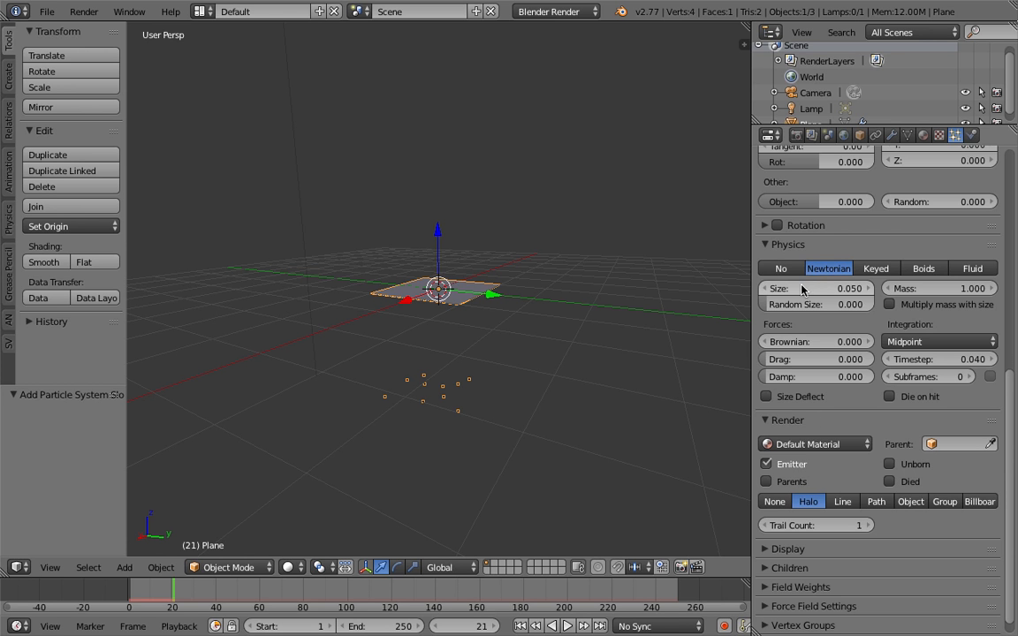
scroll(805, 292, up, 3)
scroll(825, 370, down, 7)
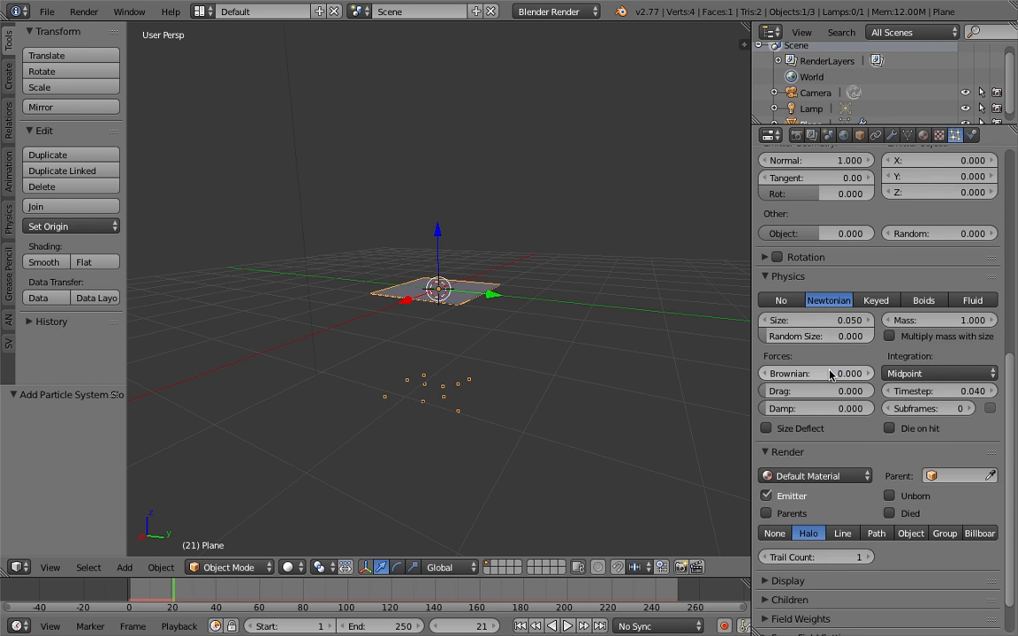
drag(840, 488, 725, 488)
Set the particles' Brownian force to 0.88 and play the simulation from the first frame
scroll(1008, 447, up, 6)
drag(831, 387, 909, 387)
click(522, 627)
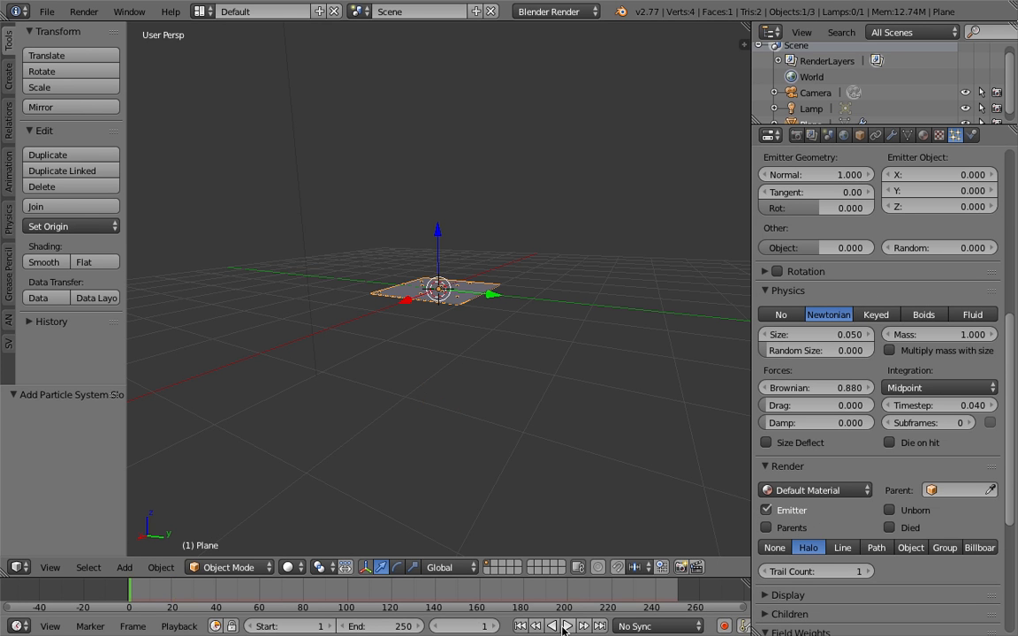
click(567, 628)
click(561, 627)
Set the particles' normal velocity to 0 and the Brownian force to 0.98, and play the simulation to frame 44
click(817, 388)
click(829, 178)
drag(829, 179, 797, 179)
mouse_move(814, 389)
mouse_down()
mouse_move(832, 389)
mouse_move(819, 388)
mouse_up()
click(521, 628)
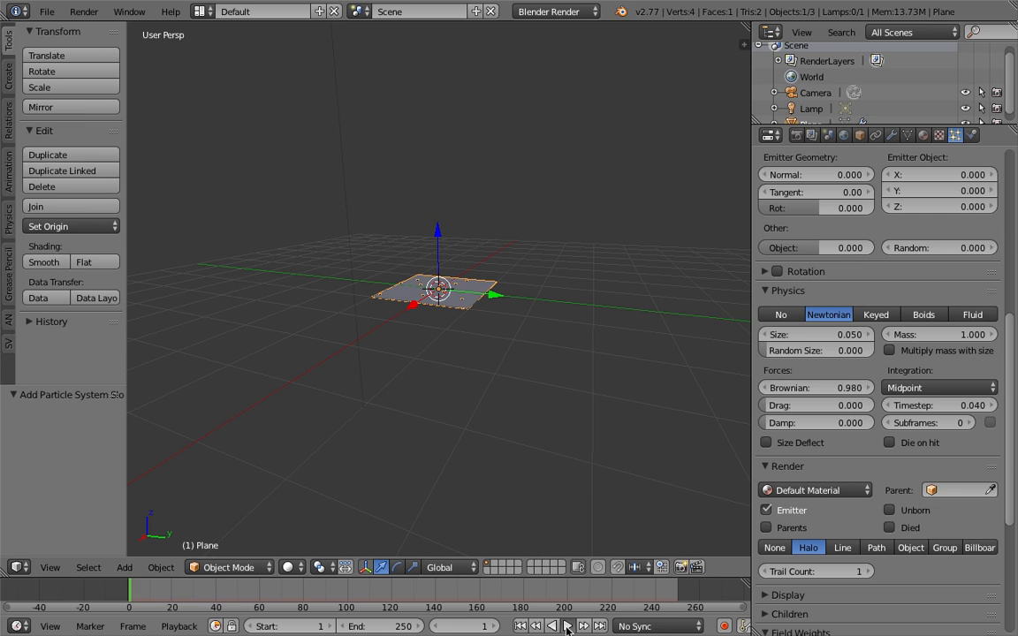
click(566, 626)
click(567, 627)
Raise the Brownian force to 10 and replay the simulation from the first frame
click(832, 389)
text(10)
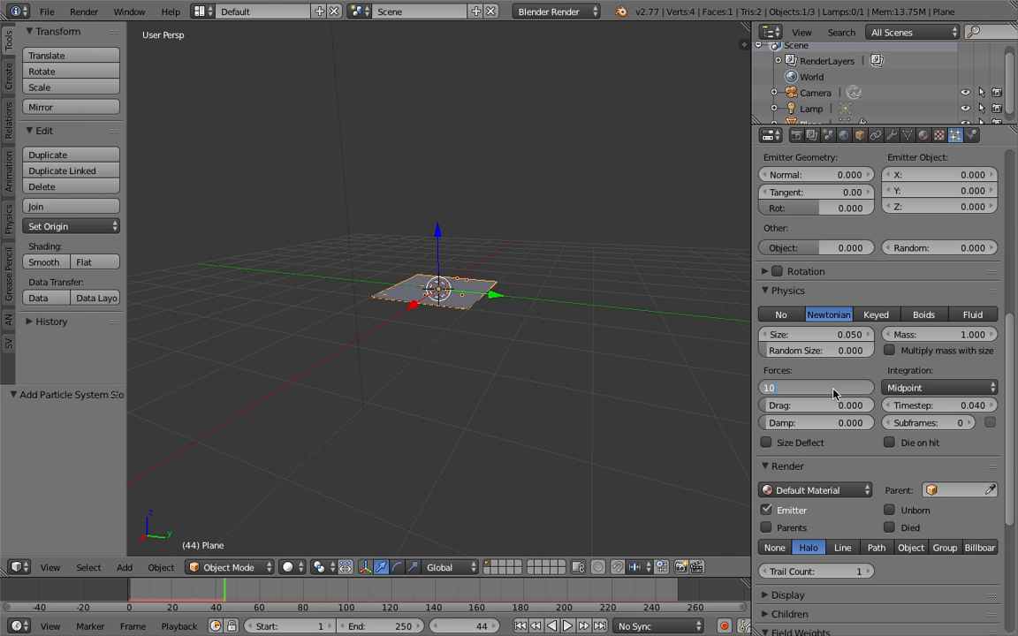
key(Return)
click(520, 626)
click(564, 628)
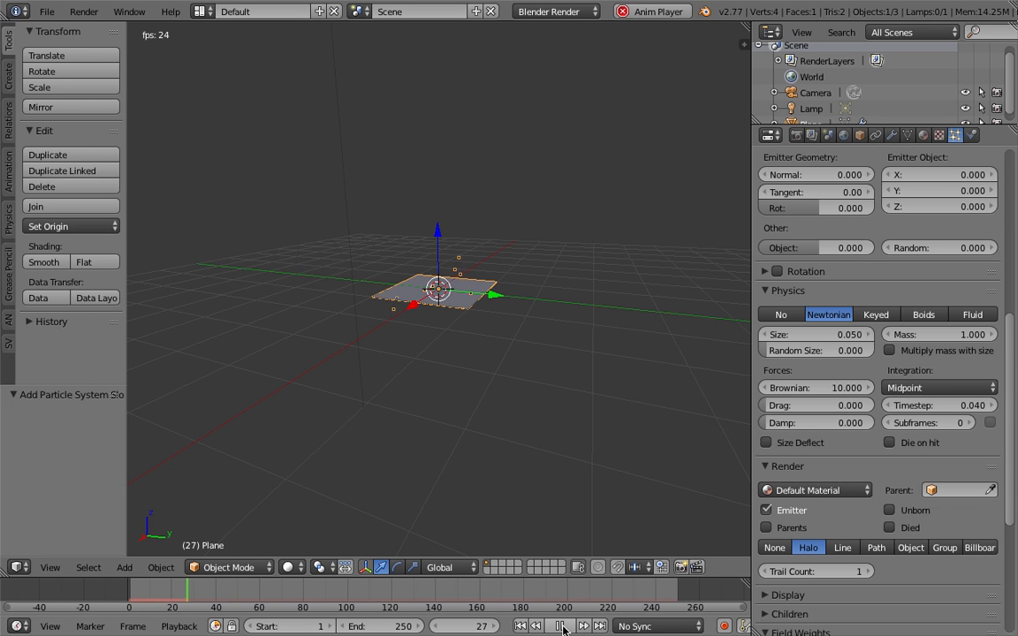
click(564, 628)
Set both Drag and Damp to 0.015 and play the simulation from frame 1 to frame 80
drag(819, 403, 822, 422)
click(522, 627)
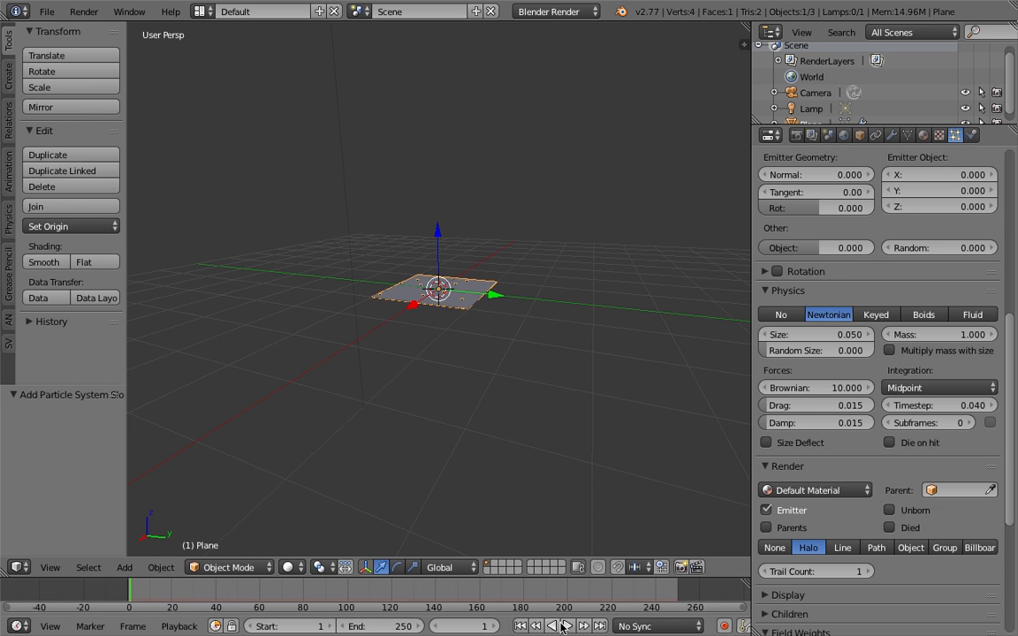
click(566, 627)
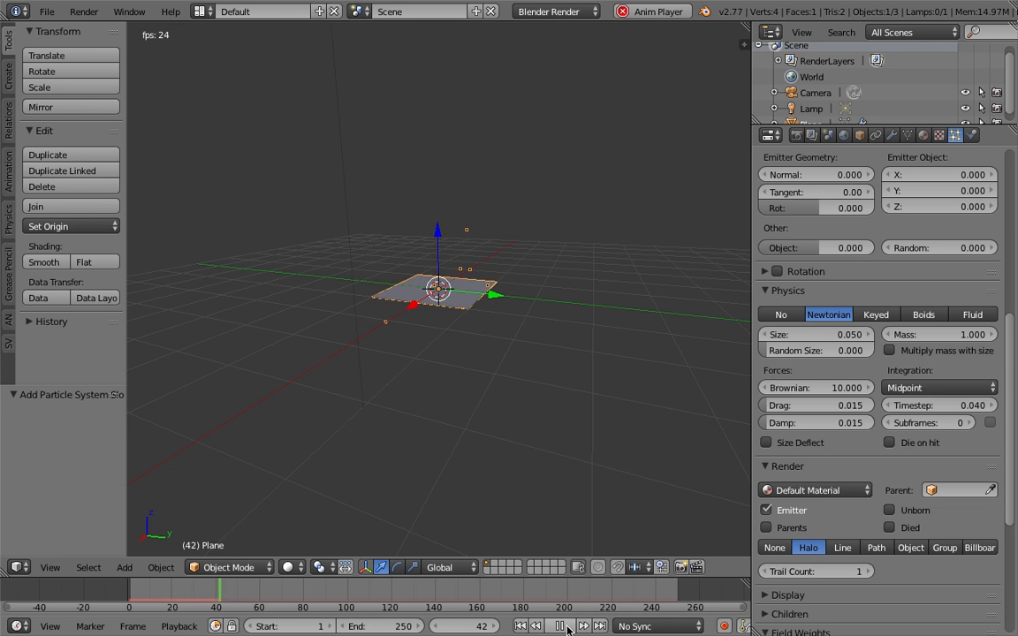
click(568, 629)
Examine the scattered particles from another angle and review the emission, velocity, physics and field weight settings
middle_drag(504, 420, 488, 307)
scroll(995, 161, up, 6)
scroll(994, 162, down, 2)
scroll(999, 258, up, 6)
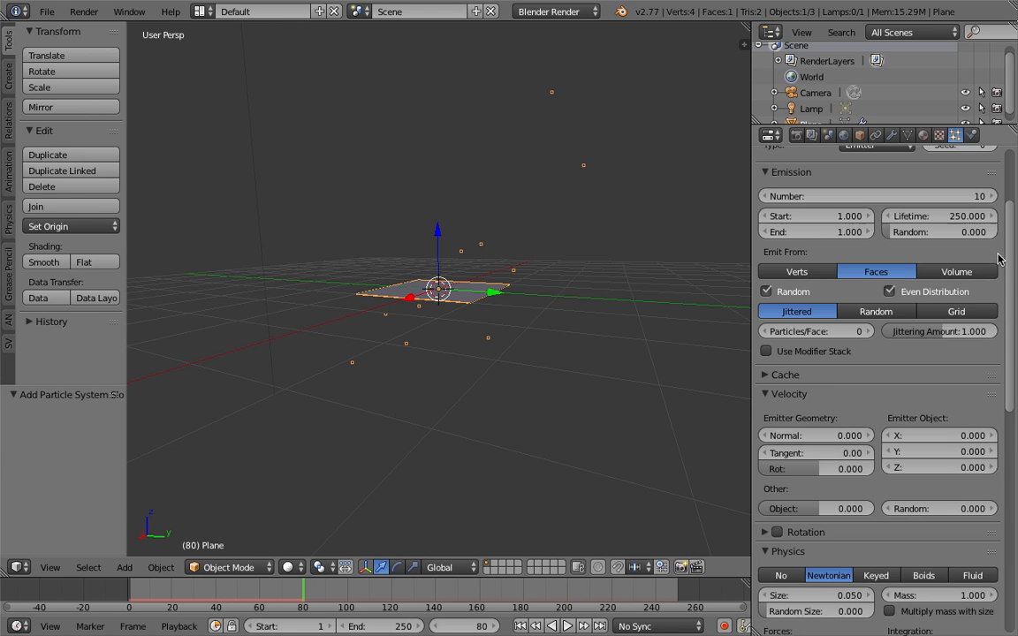
scroll(1007, 258, down, 15)
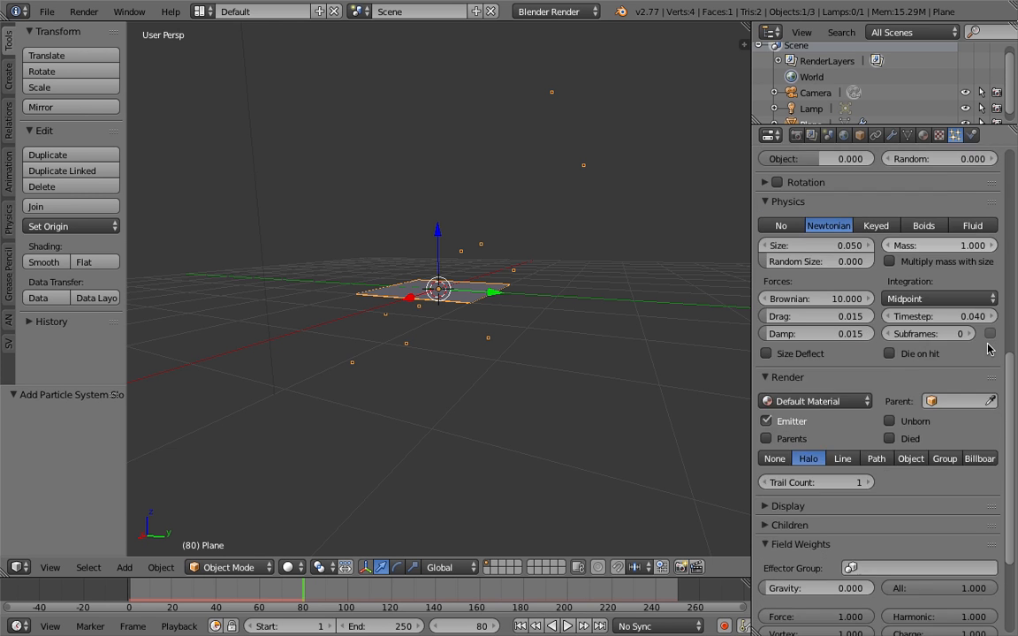
scroll(823, 354, up, 7)
scroll(822, 353, up, 10)
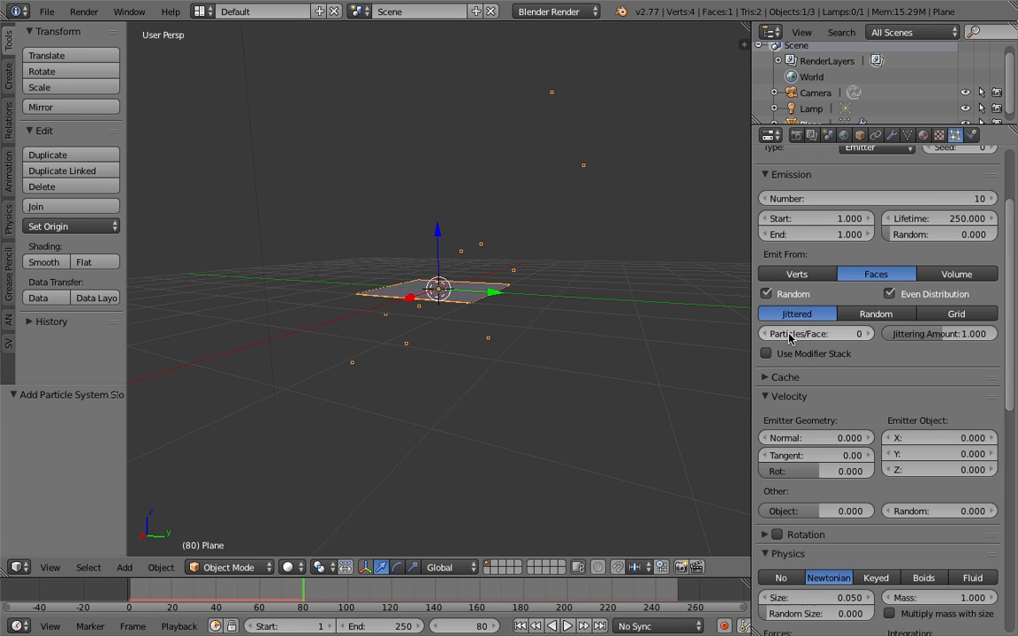
Add a second particle cache and delete it again
scroll(867, 394, down, 2)
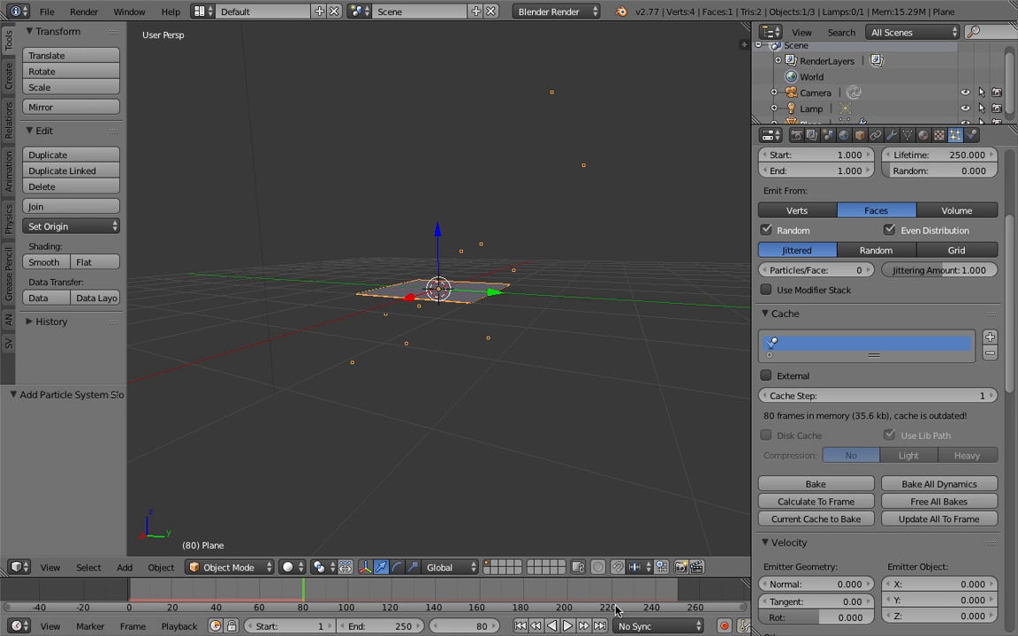
click(990, 337)
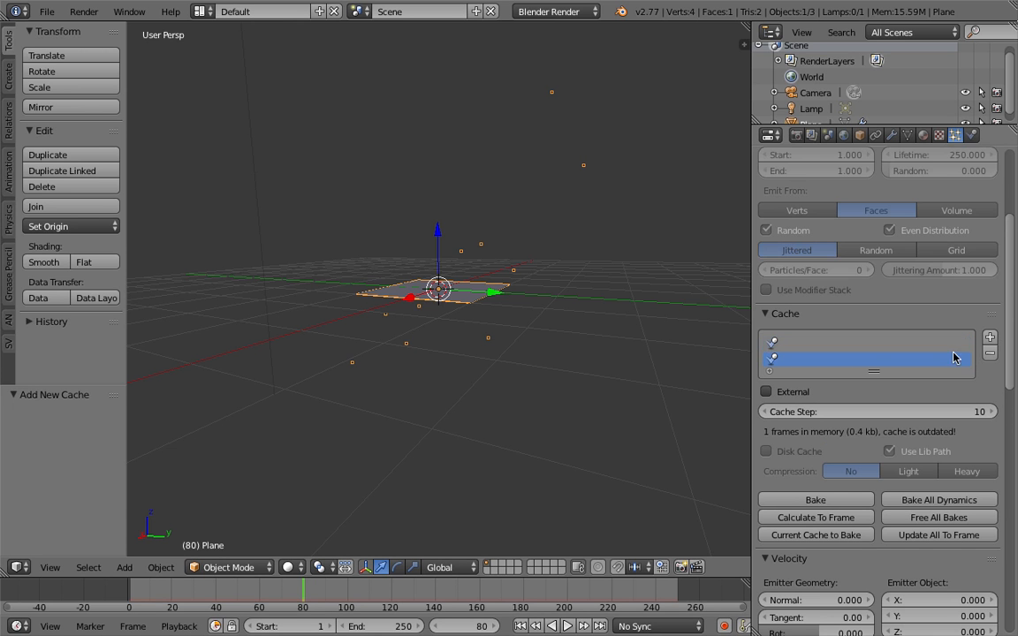
click(990, 354)
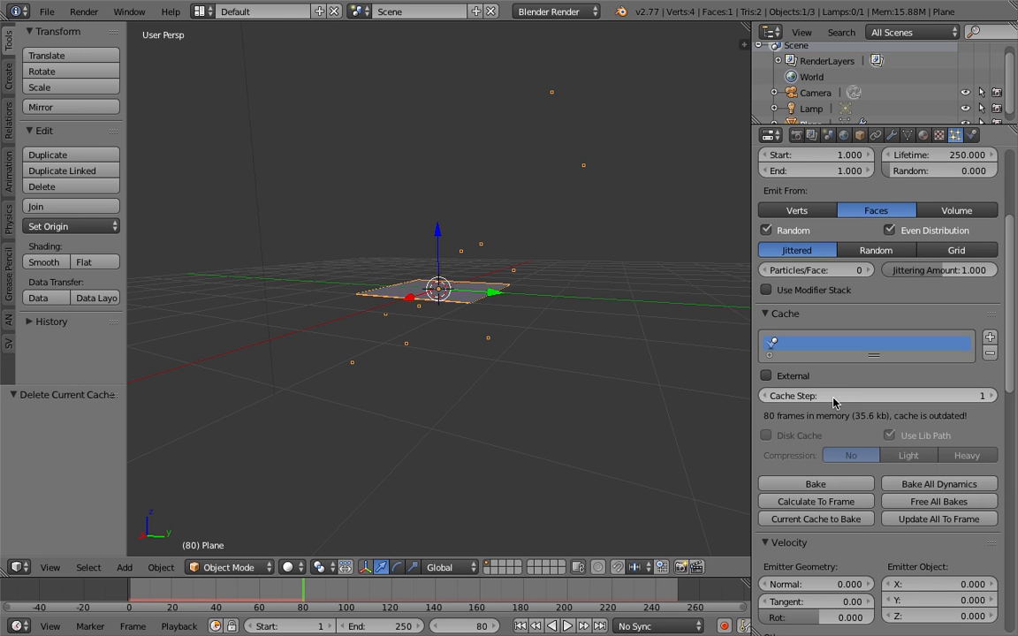
Try an external particle cache with the Desktop folder as its file path, and switch the external option off again
click(767, 376)
scroll(775, 381, down, 5)
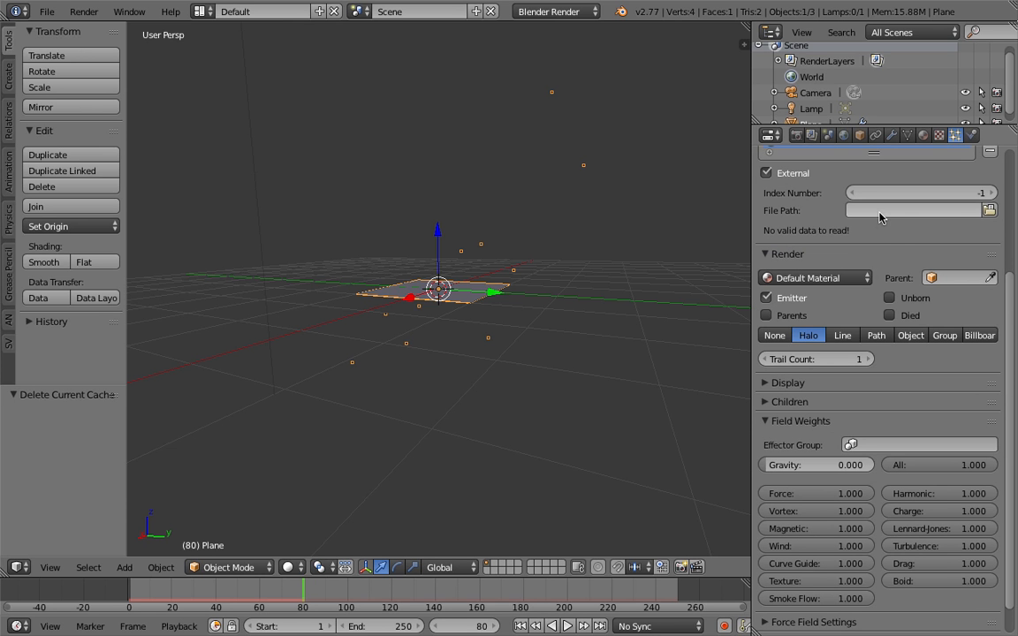
click(990, 211)
click(94, 194)
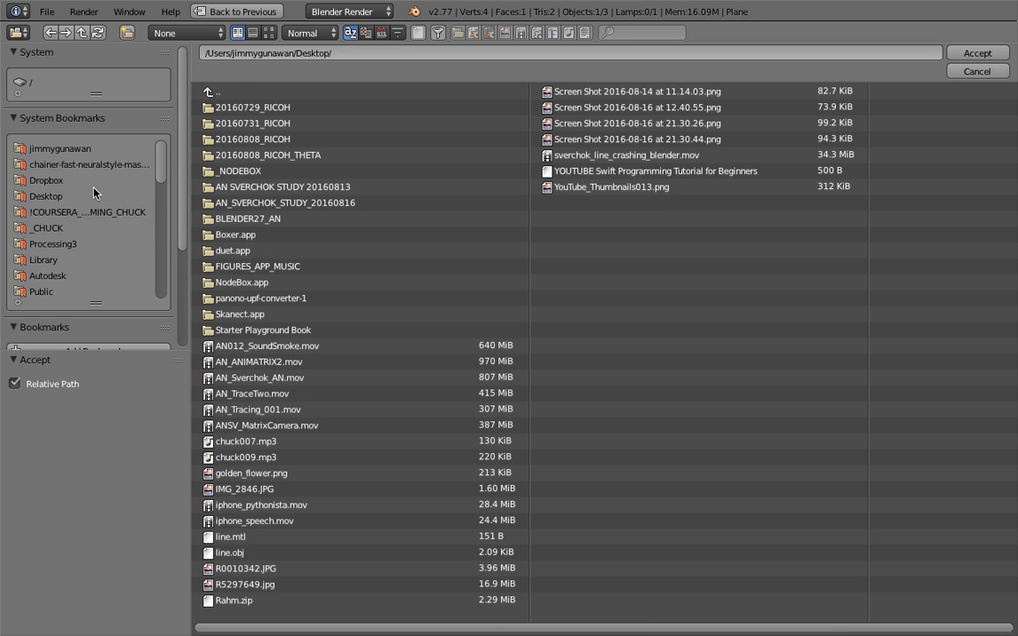
click(978, 53)
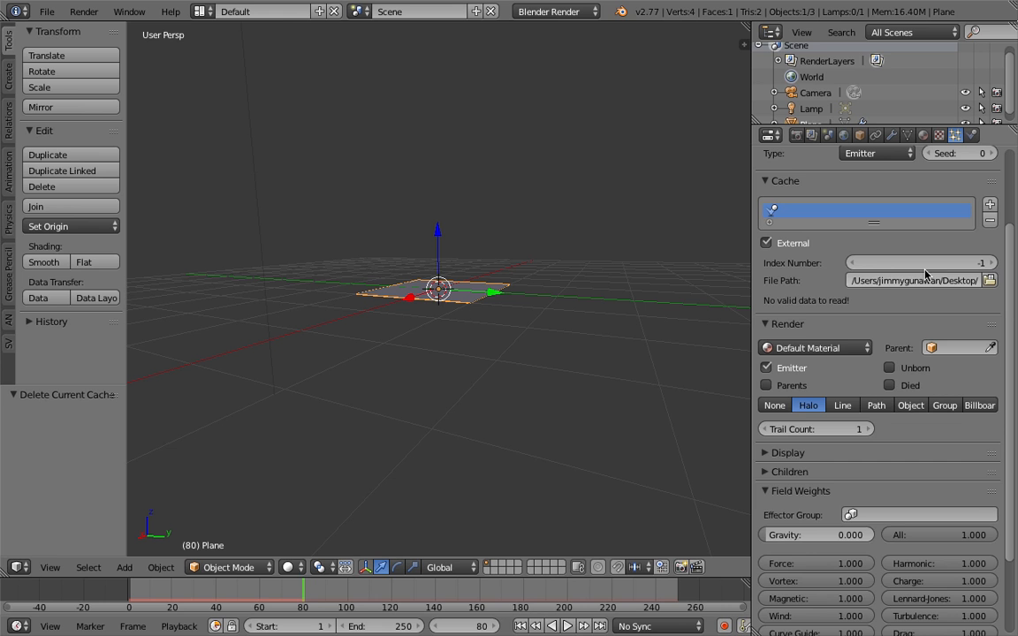
click(766, 243)
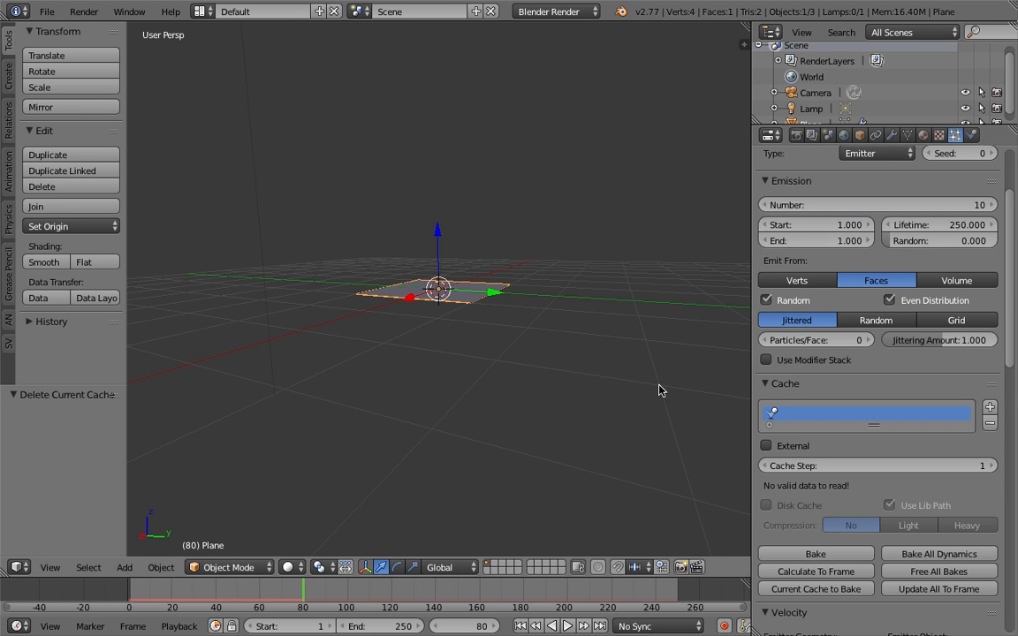
Play the simulation from frame 1 past frame 242 while viewing it from a low angle, and scrub back to frame 183
click(521, 626)
click(567, 626)
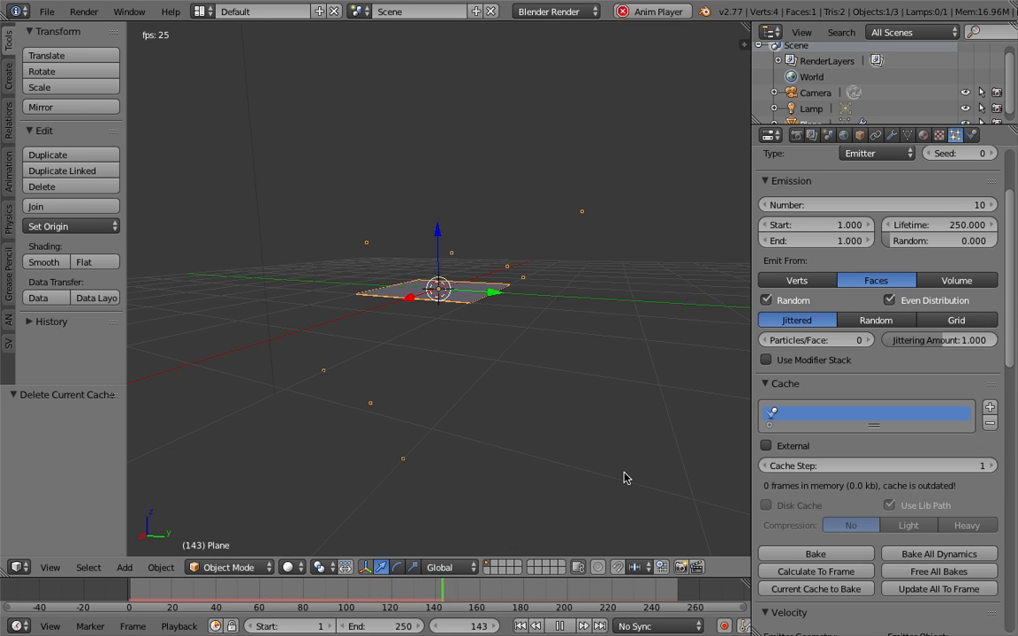
mouse_move(466, 389)
middle_down()
mouse_move(505, 373)
mouse_move(454, 373)
middle_up()
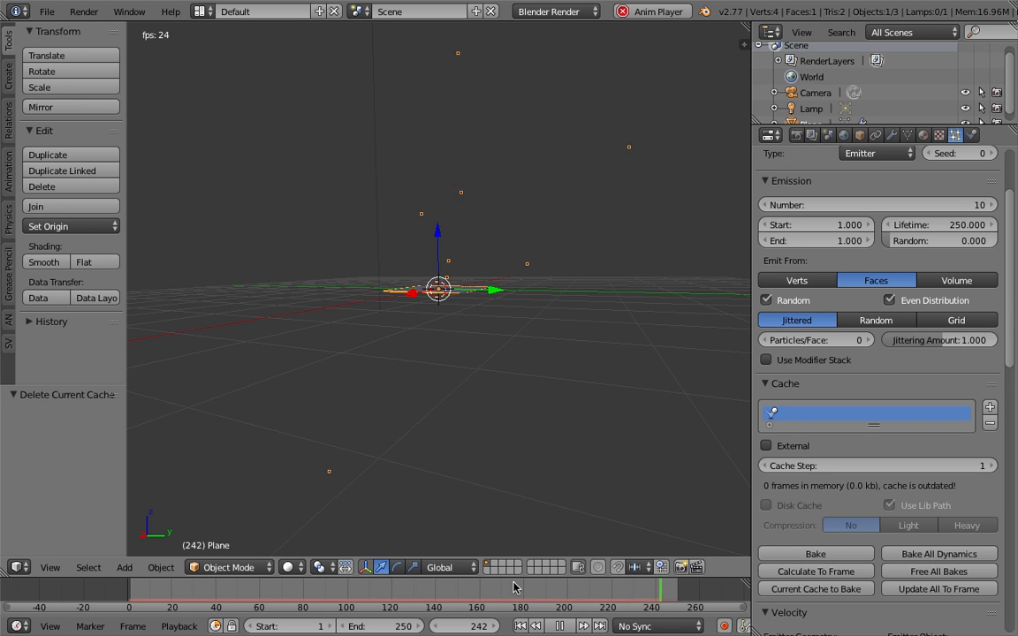
click(560, 626)
mouse_move(532, 599)
mouse_down()
mouse_move(417, 598)
mouse_move(534, 610)
mouse_up()
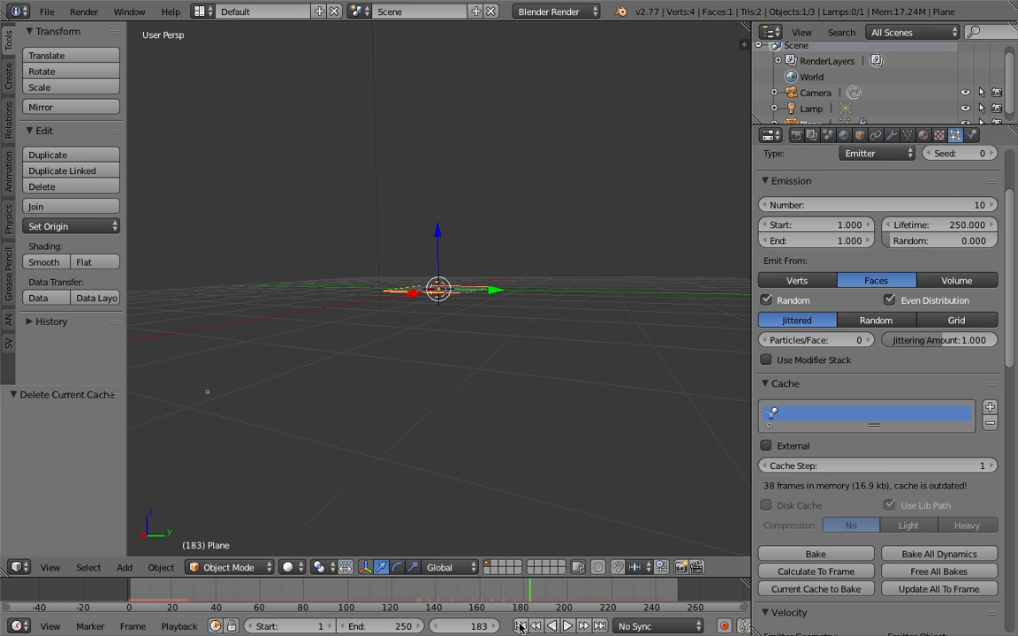
Return to frame 1 and bake all dynamics for the particle cache
click(519, 627)
scroll(918, 535, down, 2)
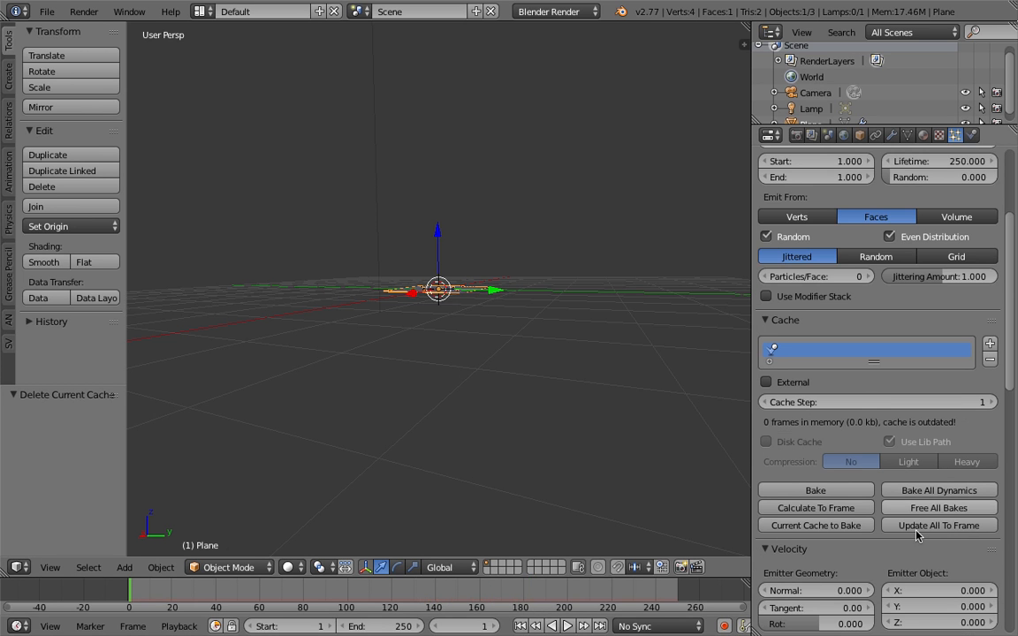
click(939, 491)
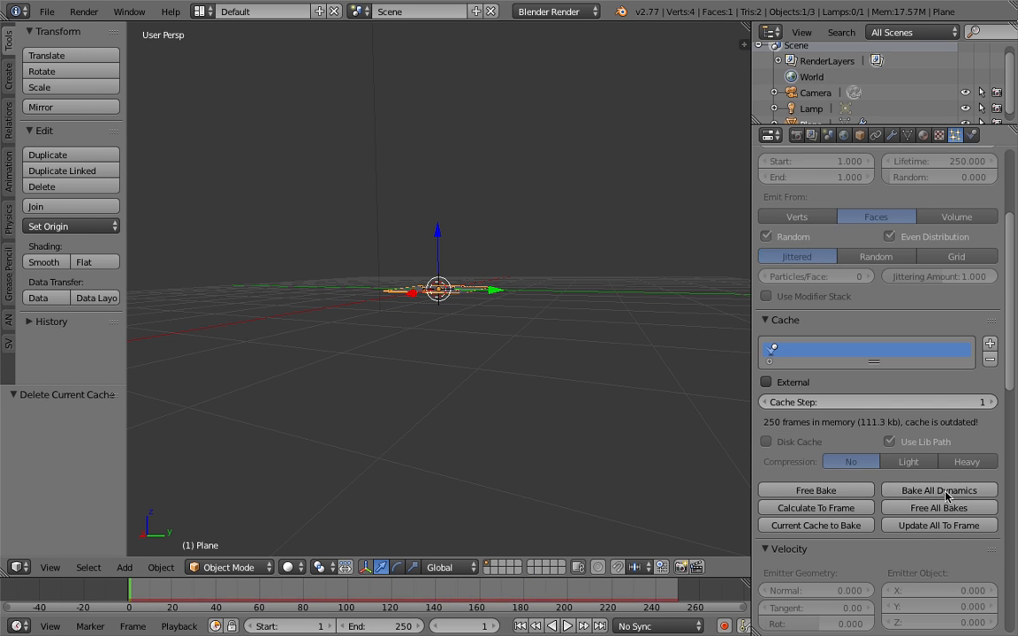
Scrub through the baked particle motion while viewing it from above, ending at frame 139
drag(520, 600, 216, 592)
middle_drag(355, 509, 431, 405)
drag(517, 593, 433, 592)
Switch the plane to Particle Edit mode and view the particle paths from a low angle
click(268, 568)
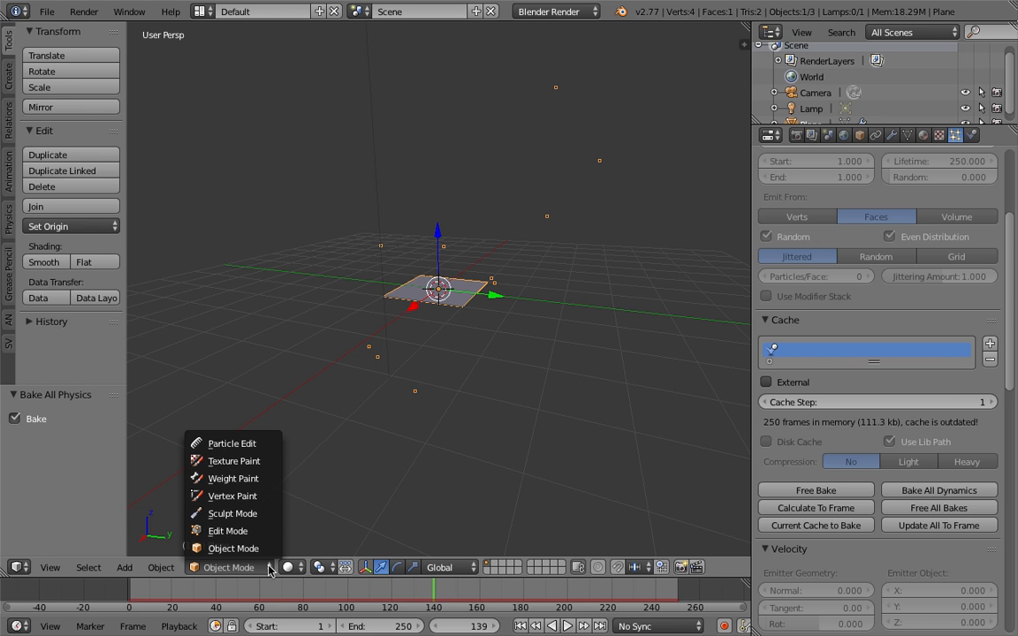
click(264, 444)
mouse_move(452, 368)
middle_down()
mouse_move(561, 346)
mouse_move(434, 364)
middle_up()
middle_drag(604, 283, 592, 204)
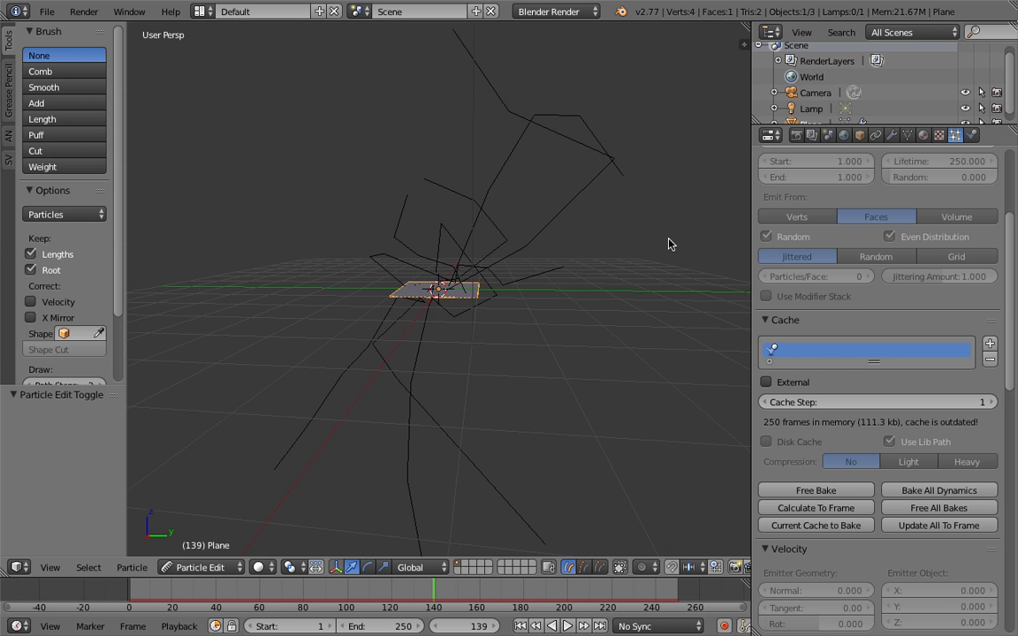
Check the plane's modifier stack, return to Object Mode and re-enter Particle Edit mode
drag(1011, 386, 995, 265)
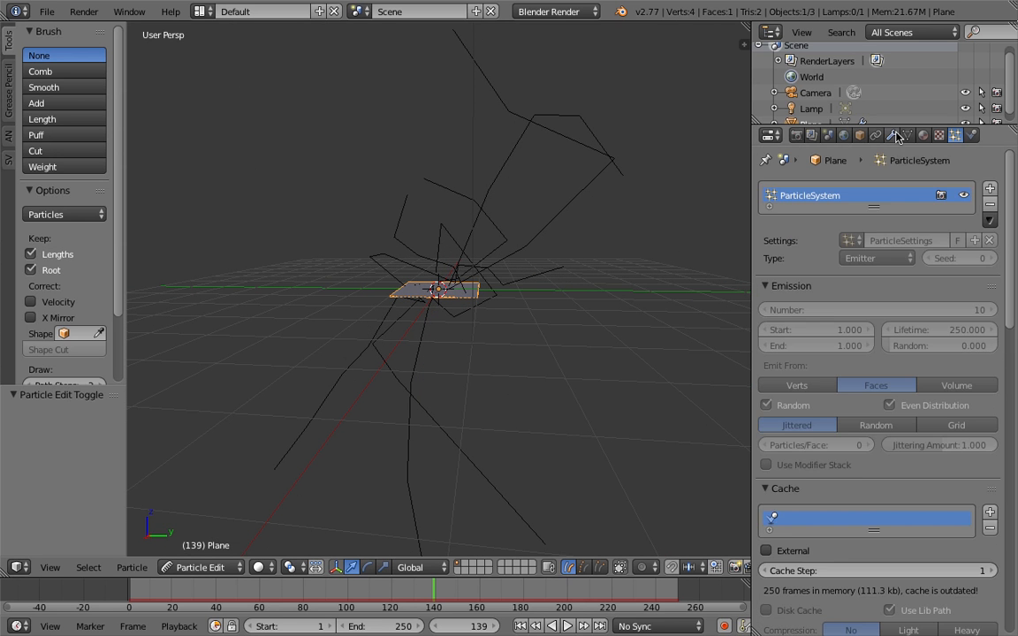
click(894, 136)
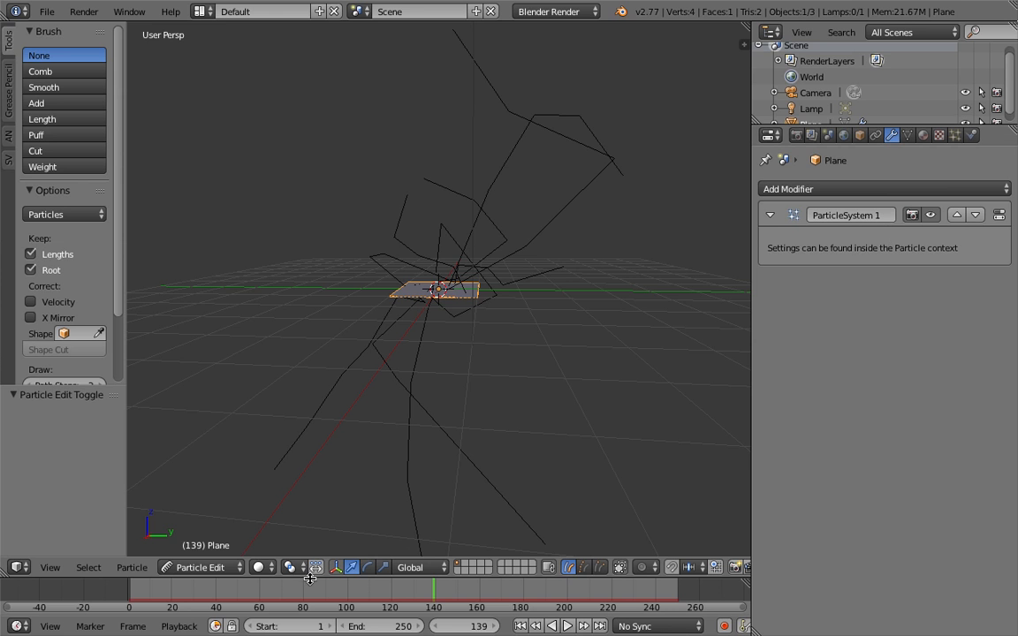
click(216, 567)
click(216, 555)
click(221, 568)
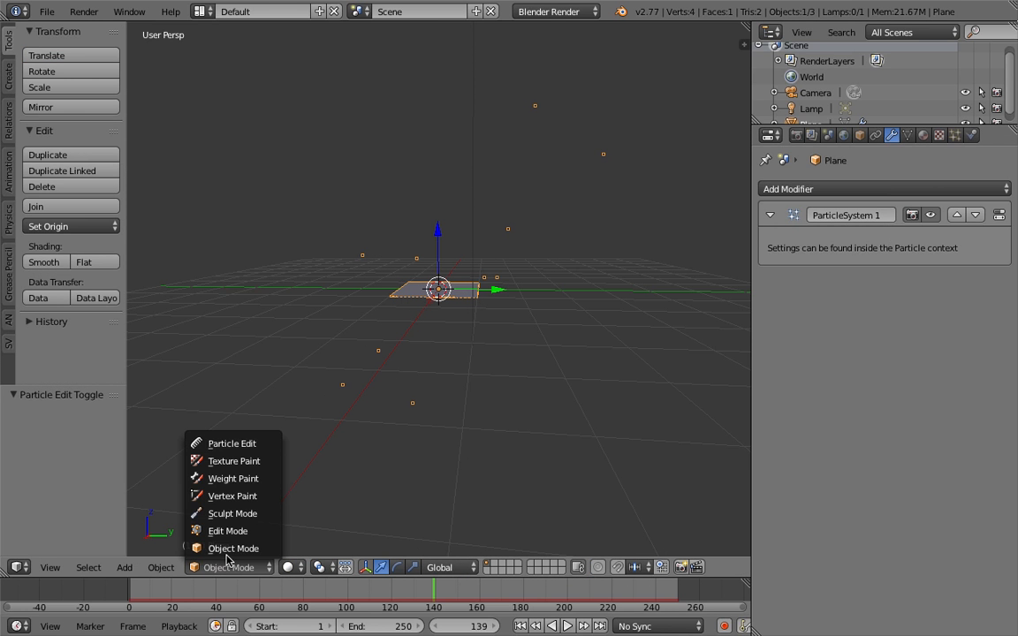
click(258, 444)
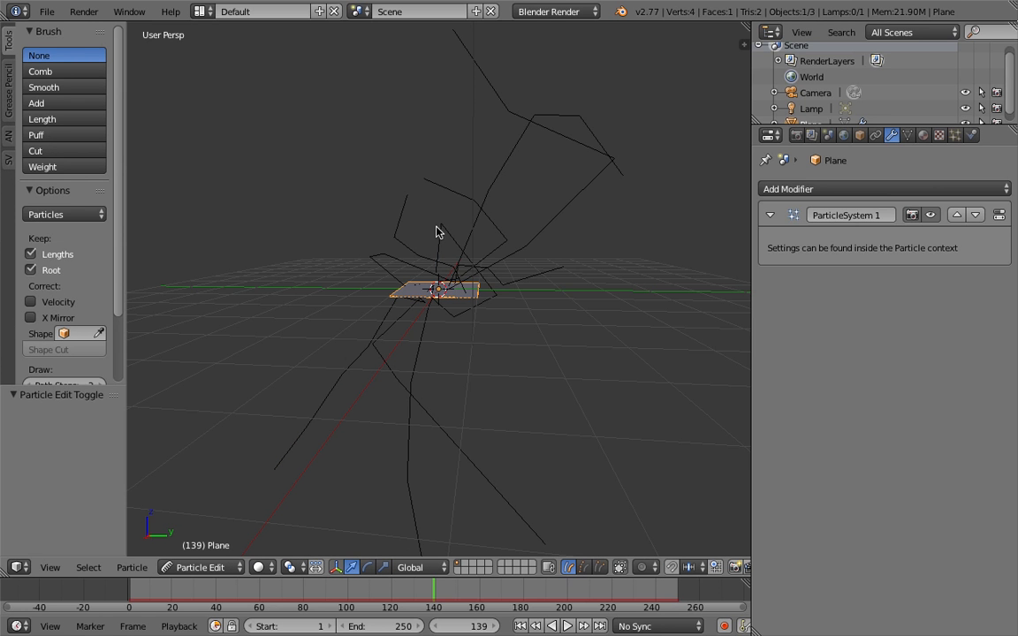
Comb the particle paths around the plane with the Comb brush, working from several viewing angles
middle_drag(434, 227, 335, 227)
click(45, 71)
mouse_move(566, 216)
mouse_down()
mouse_move(561, 195)
mouse_move(596, 112)
mouse_move(528, 185)
mouse_up()
middle_drag(471, 237, 559, 217)
drag(398, 375, 380, 395)
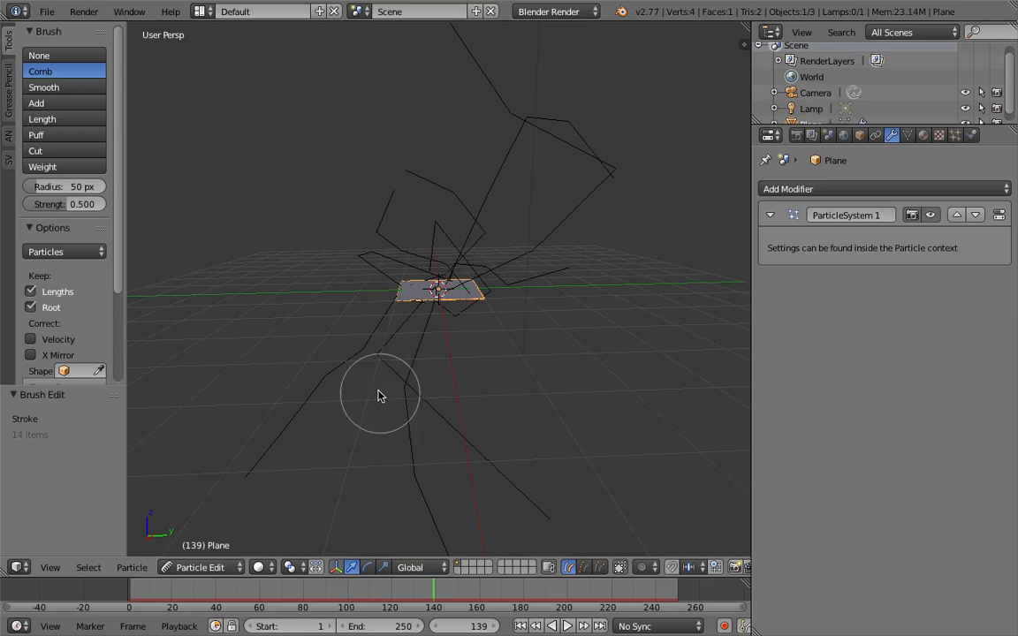
drag(448, 432, 411, 432)
middle_drag(394, 418, 353, 398)
drag(326, 389, 340, 398)
middle_drag(433, 331, 468, 321)
drag(468, 322, 477, 246)
Look through the plane's physics and particle system settings
click(972, 135)
click(956, 134)
scroll(924, 318, down, 7)
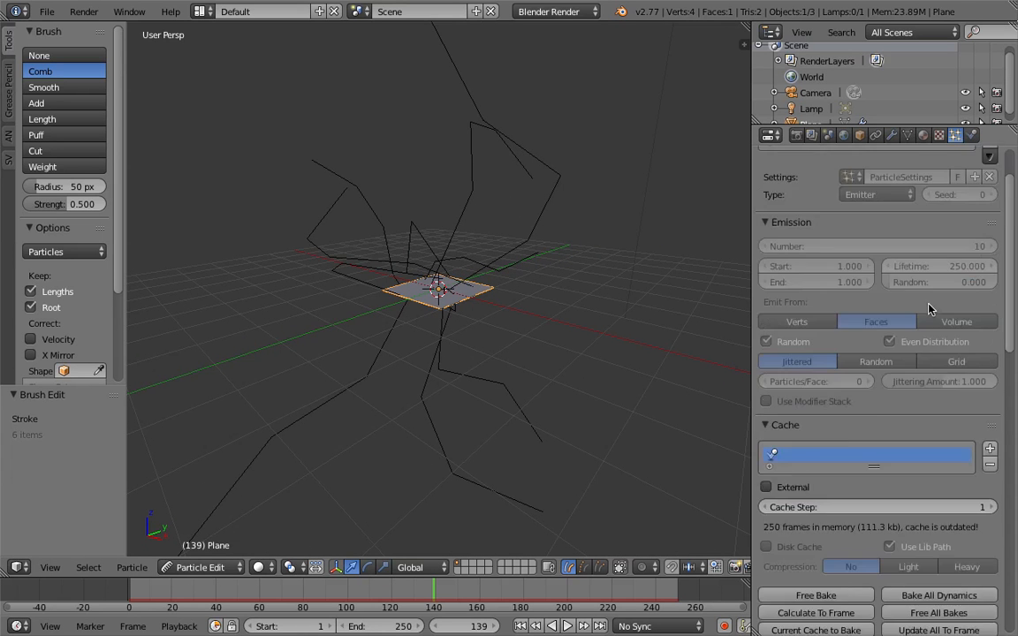
scroll(918, 362, down, 7)
drag(1009, 353, 1015, 168)
Search the commands for "apply", dismiss the search, and recheck the particle emission and cache settings
middle_drag(512, 323, 484, 318)
key(space)
text(apply)
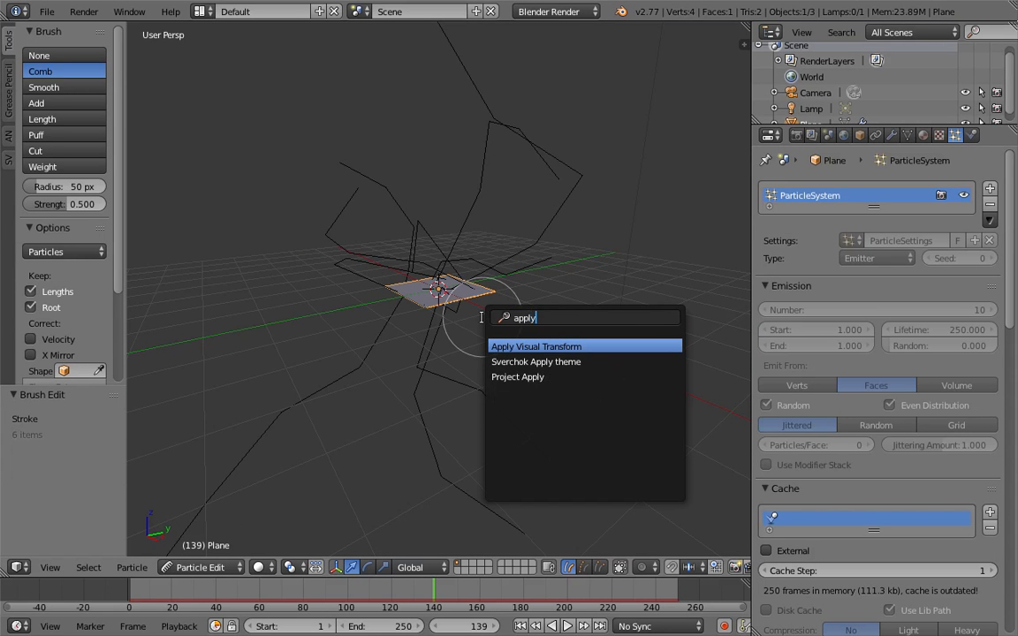
key(Escape)
middle_drag(522, 272, 468, 288)
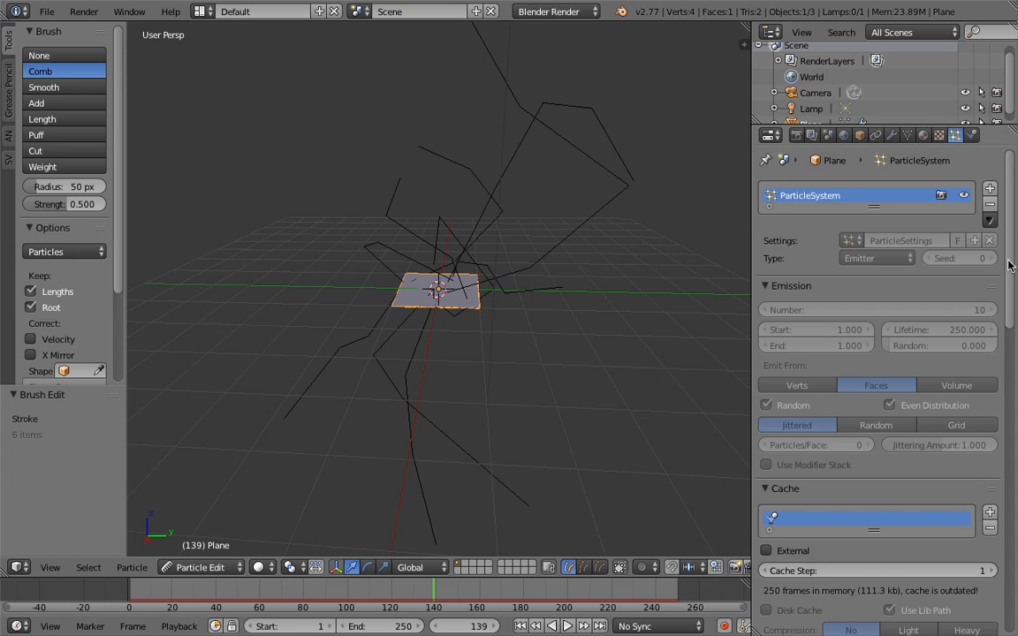
scroll(1013, 300, down, 5)
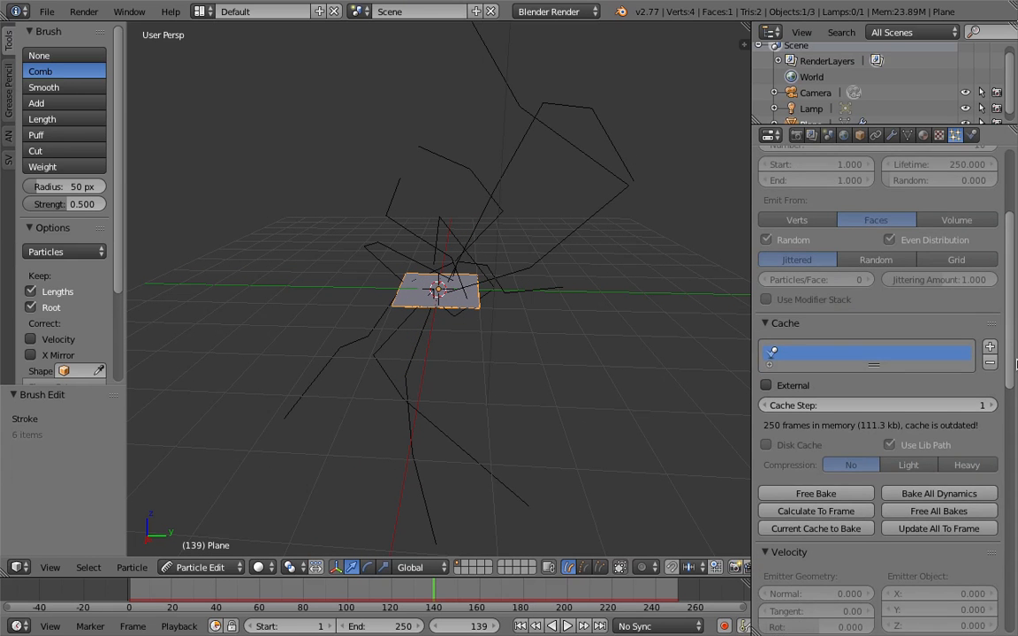
scroll(1017, 364, up, 5)
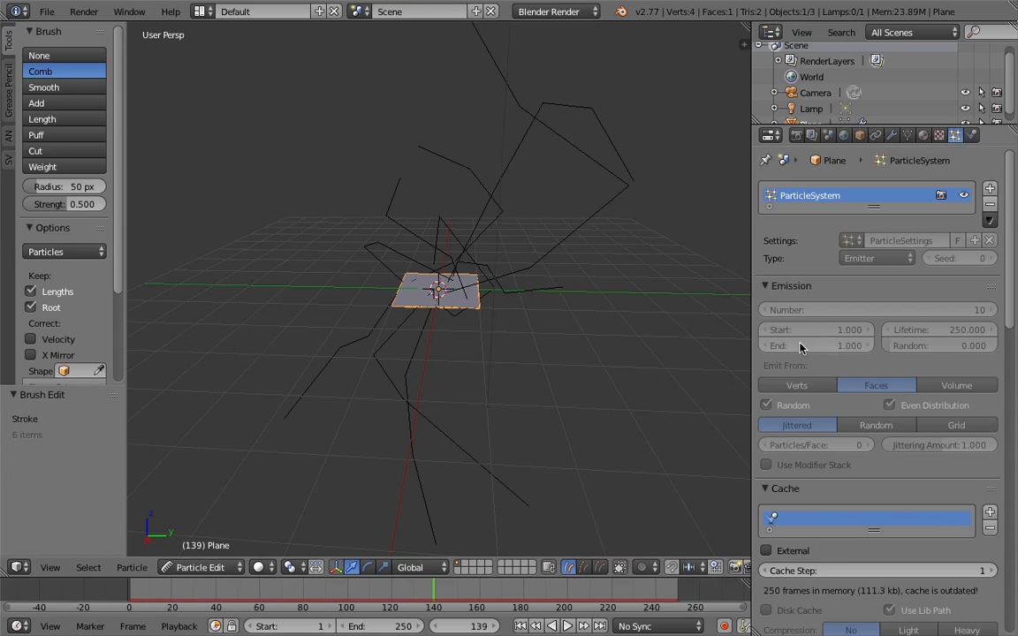
Comb the particle paths below the plane further and view them from another side
mouse_move(481, 391)
middle_down()
mouse_move(572, 377)
mouse_move(520, 373)
middle_up()
drag(468, 389, 500, 385)
mouse_move(520, 336)
mouse_down()
mouse_move(466, 371)
mouse_move(366, 379)
mouse_up()
mouse_move(366, 379)
middle_down()
mouse_move(494, 387)
mouse_move(409, 380)
middle_up()
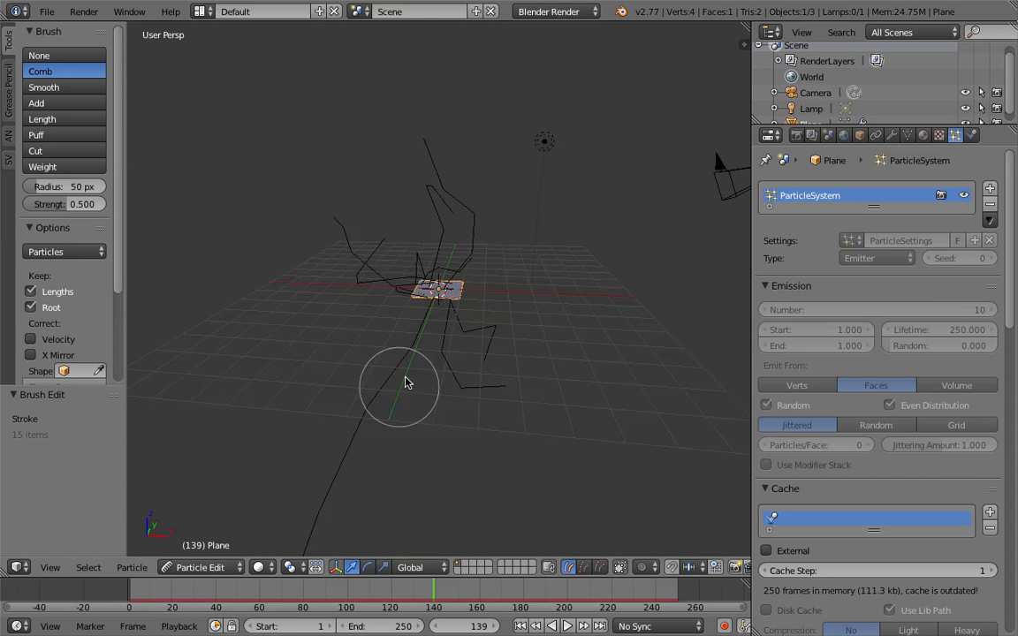
Inspect the ParticleSystem 1 modifier, collapsing and expanding it, and open its particle settings
click(907, 135)
click(892, 135)
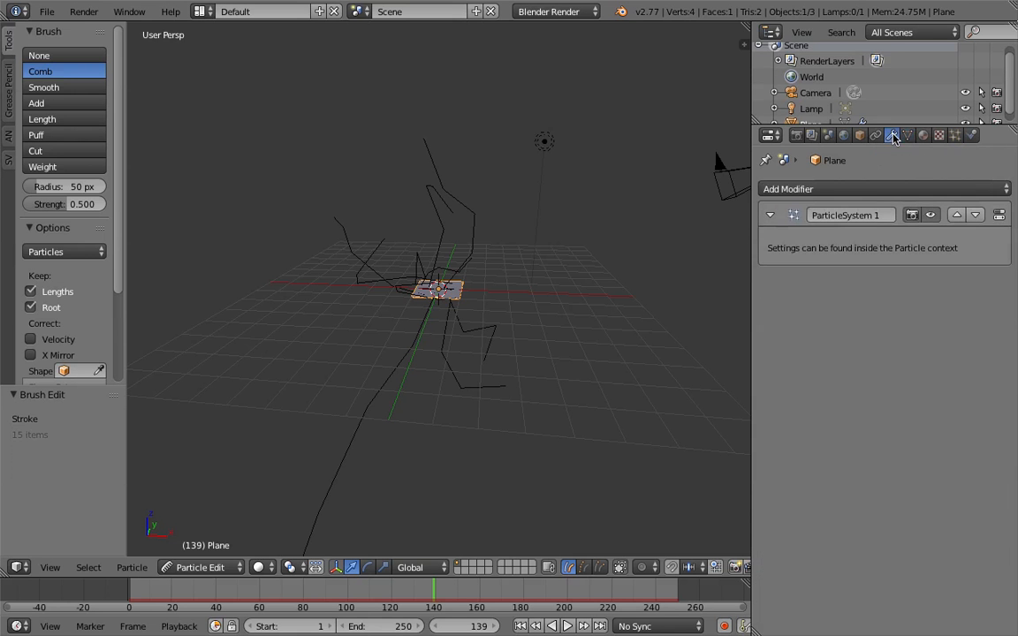
click(769, 216)
click(770, 217)
click(996, 216)
middle_drag(343, 399, 330, 465)
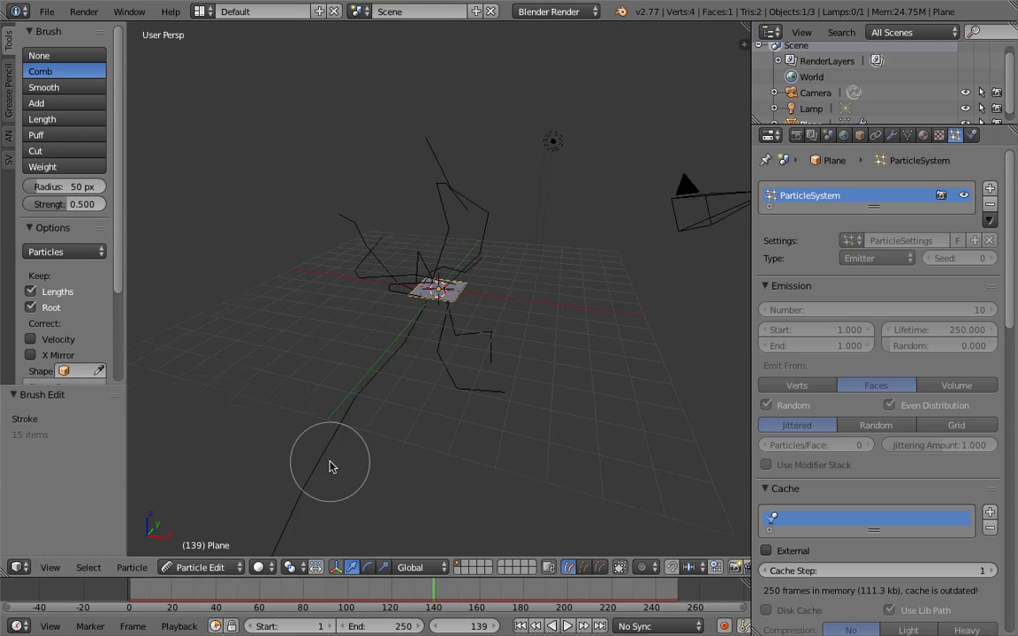
Return to Object Mode, play the combed particle motion from near frame 20, and scrub to frame 136
click(200, 568)
click(225, 549)
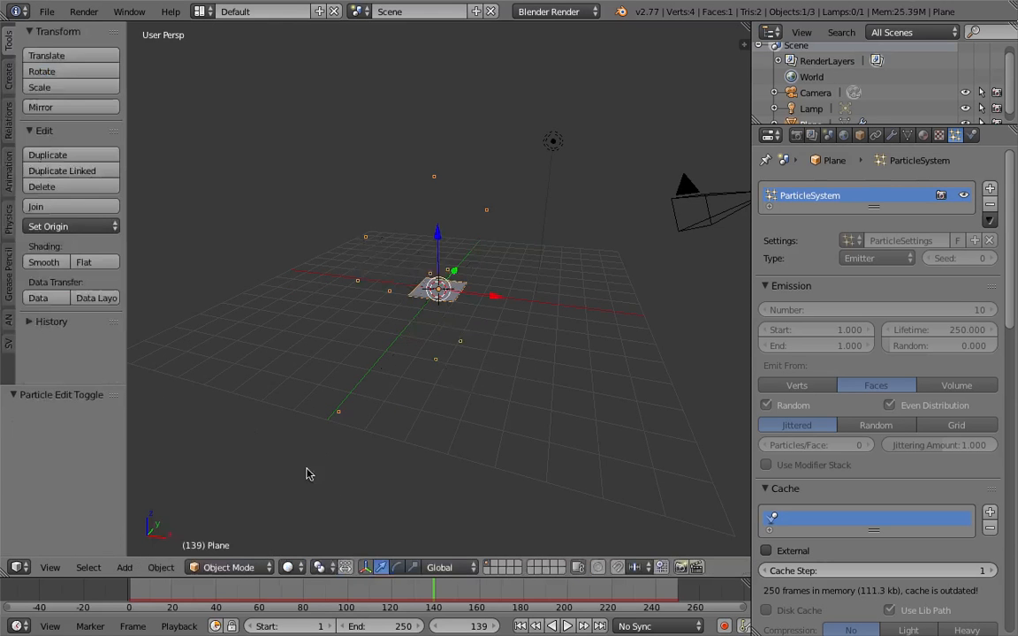
click(175, 604)
key(alt+a)
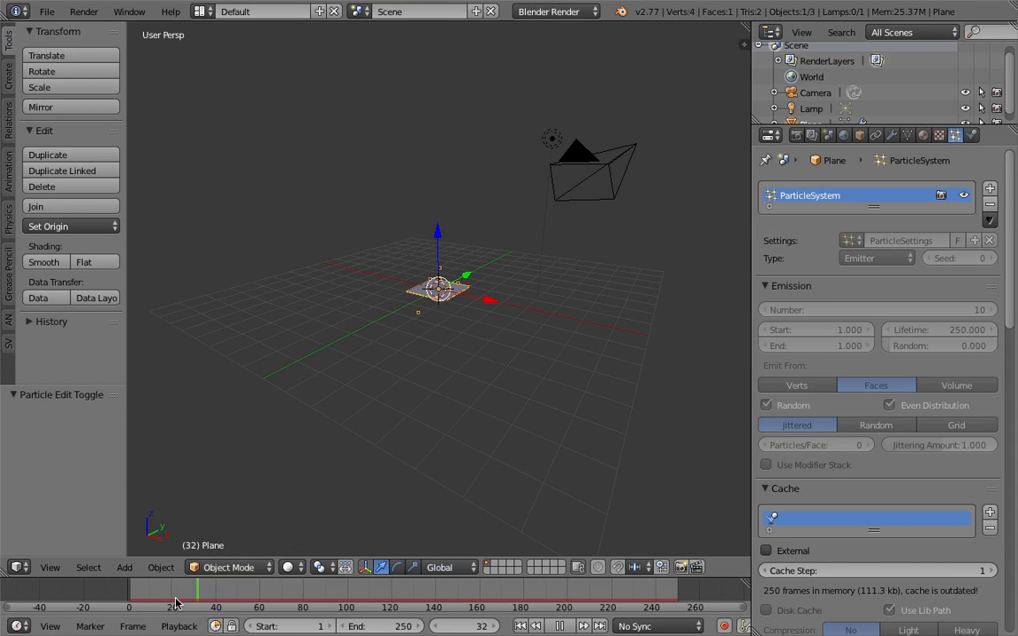
key(alt+a)
drag(364, 607, 427, 605)
middle_drag(489, 417, 515, 379)
Free the particle system's bake and change its type from Emitter to Hair
click(905, 138)
click(894, 138)
click(939, 135)
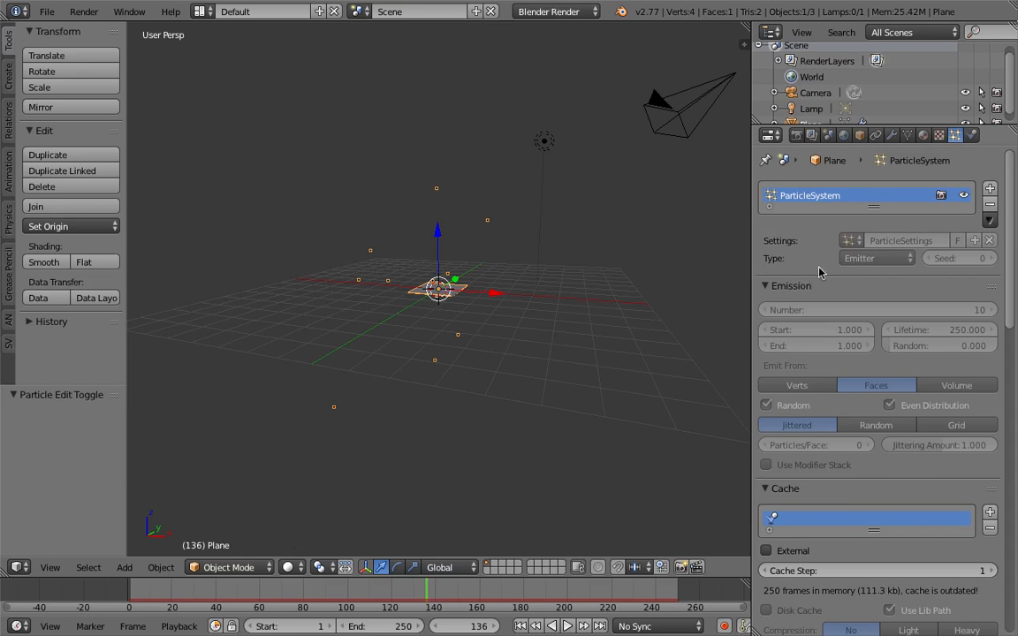
scroll(859, 301, down, 5)
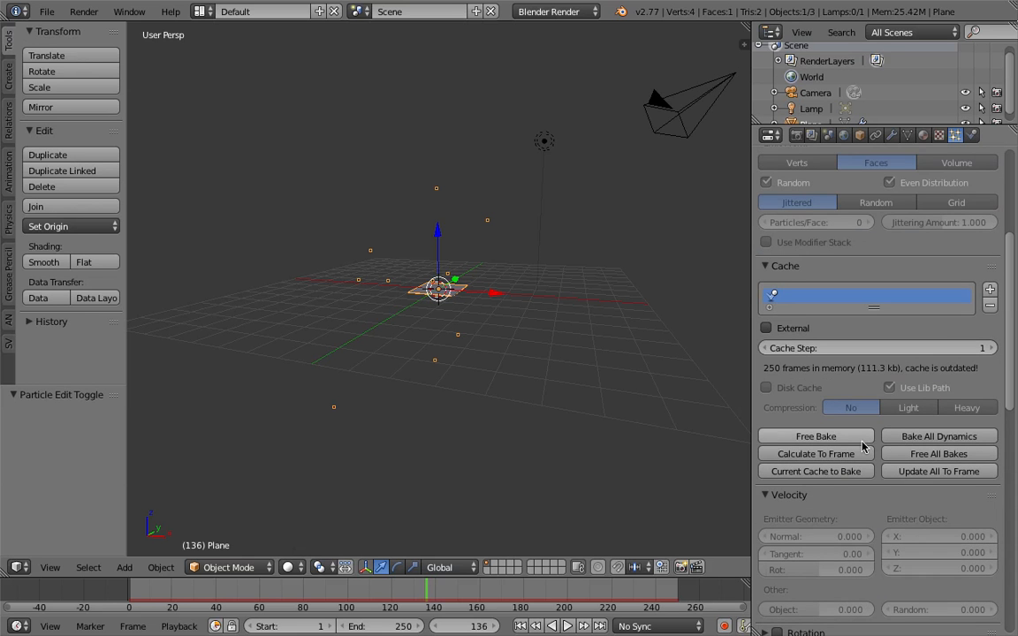
click(844, 437)
scroll(918, 329, up, 5)
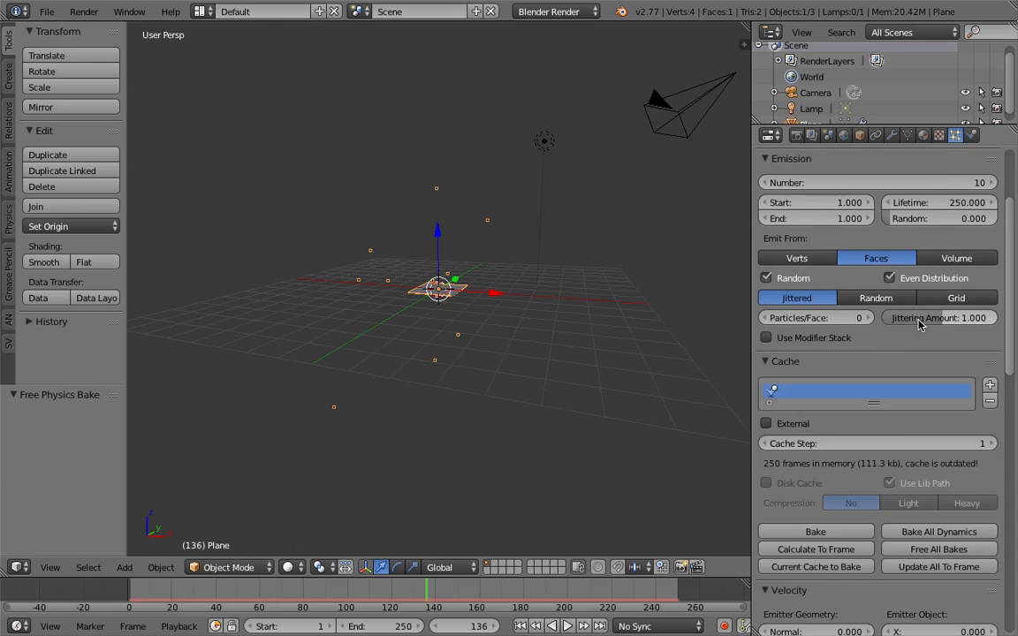
click(875, 258)
click(862, 222)
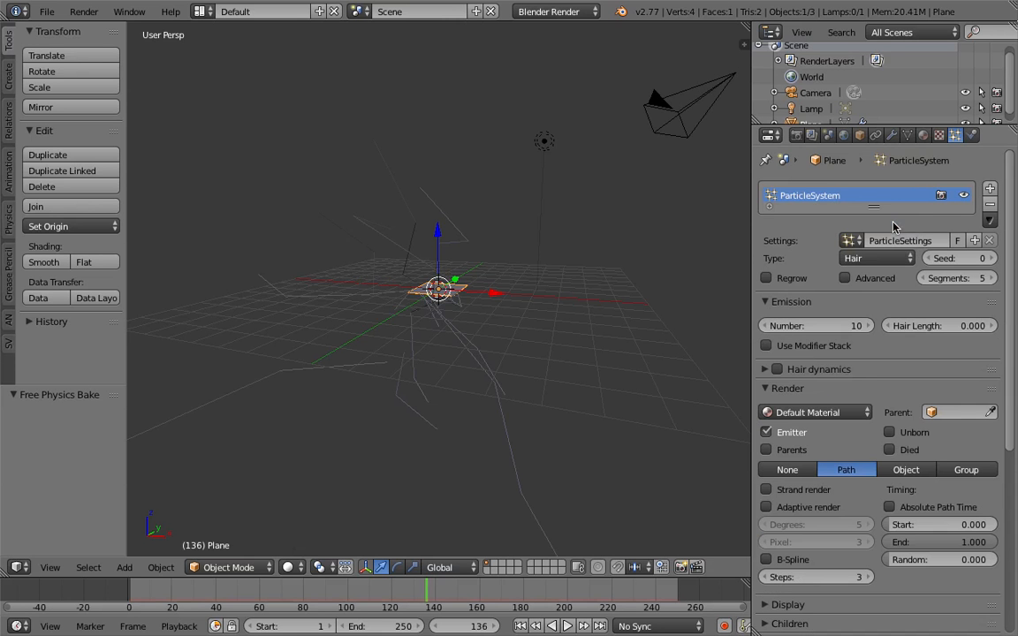
Open the plane's modifiers, select the lamp and camera, and examine the hair paths from several angles
middle_drag(445, 345, 513, 352)
click(892, 135)
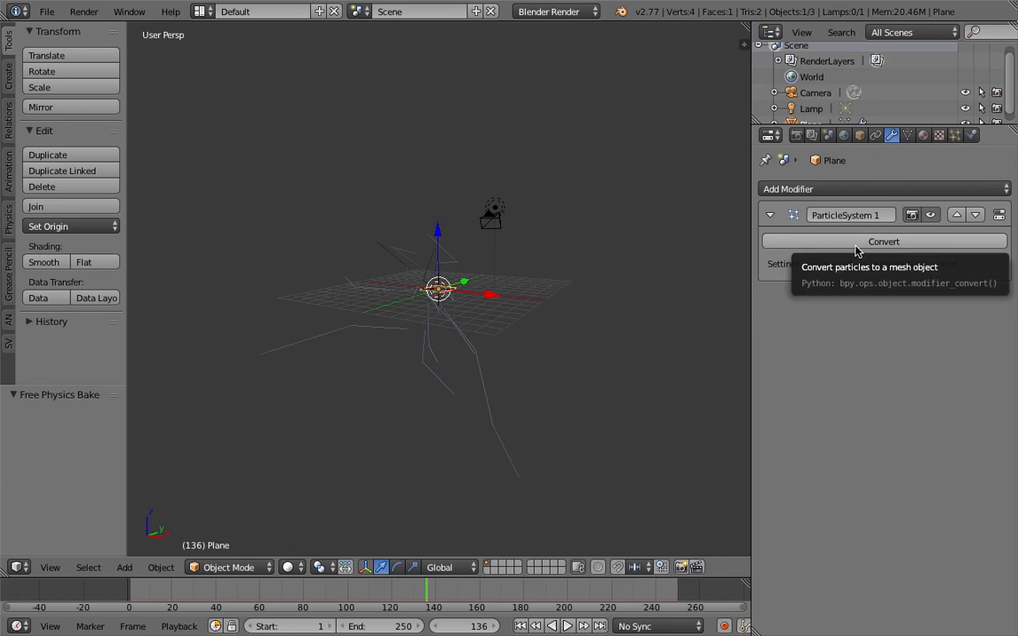
middle_drag(539, 350, 500, 171)
right_click(511, 164)
right_click(417, 172)
middle_drag(423, 172, 519, 213)
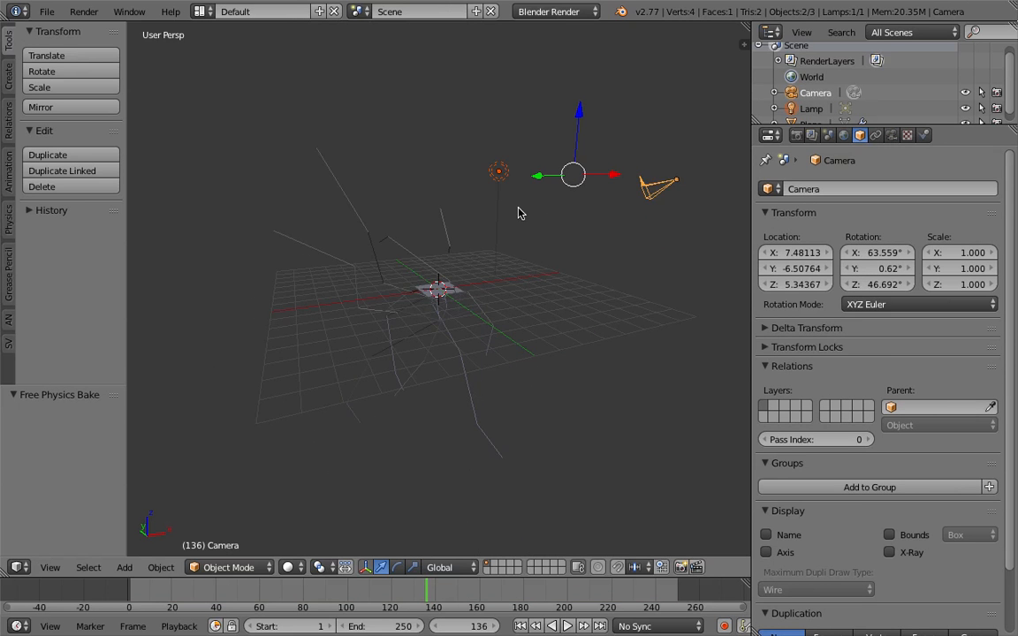
middle_drag(482, 296, 583, 319)
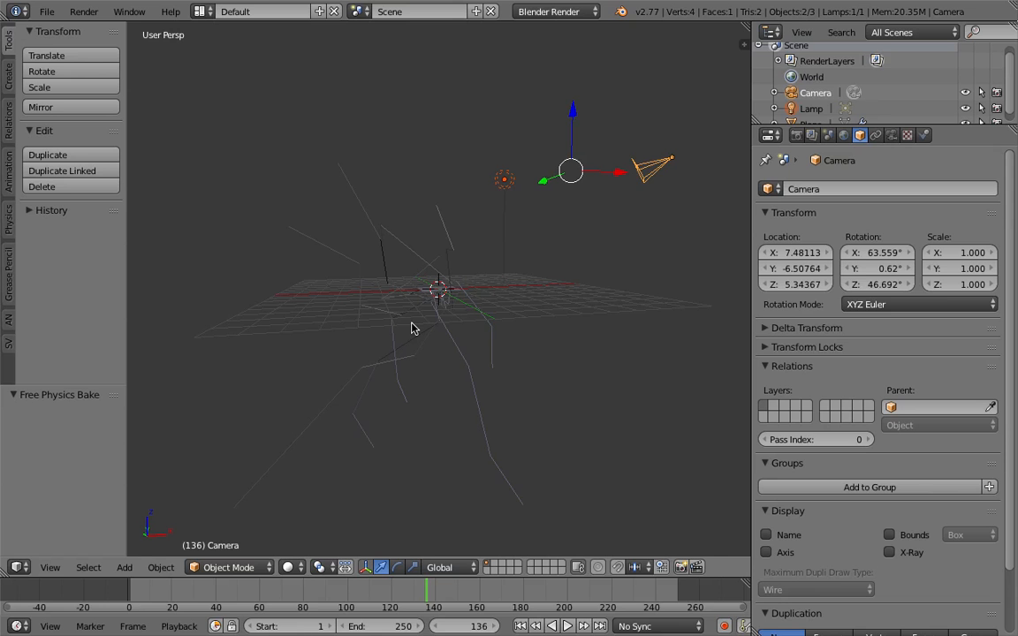
middle_drag(414, 329, 575, 282)
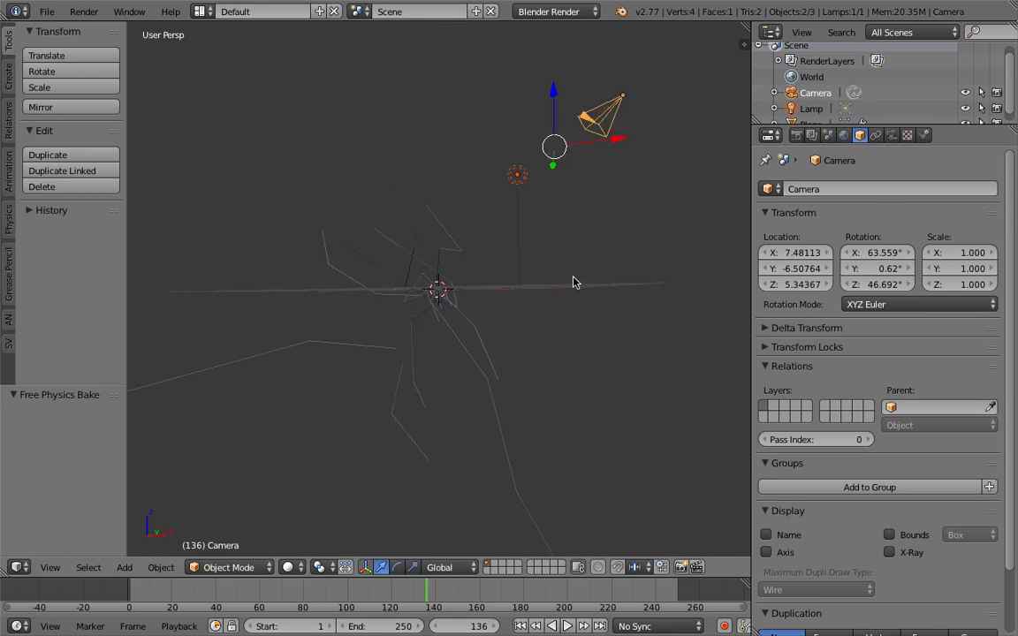
Reselect the plane and open its particle system settings
click(924, 135)
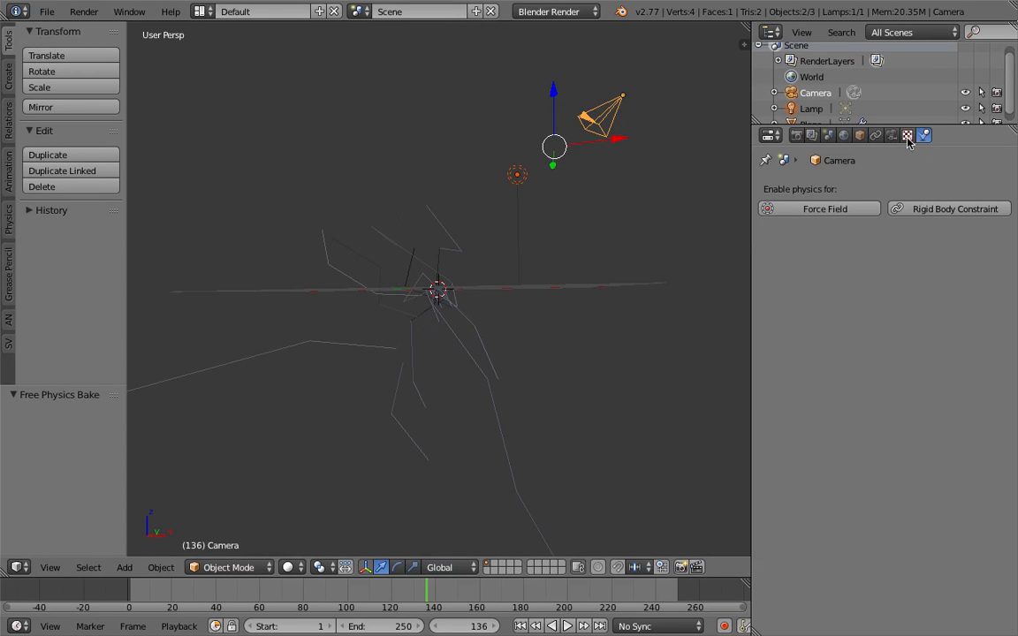
right_click(382, 296)
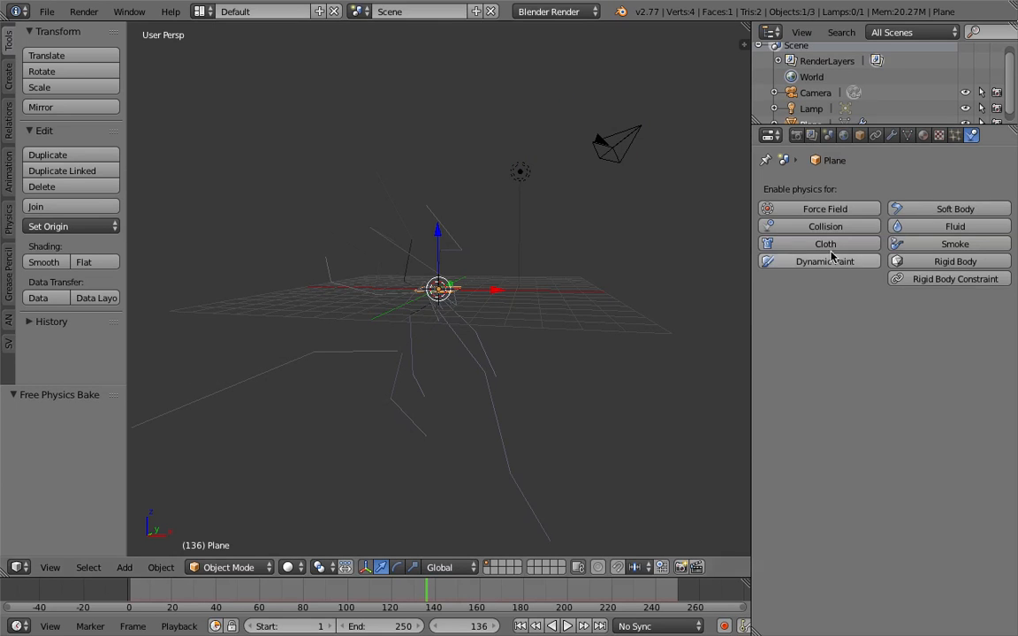
click(954, 135)
middle_drag(491, 290, 579, 313)
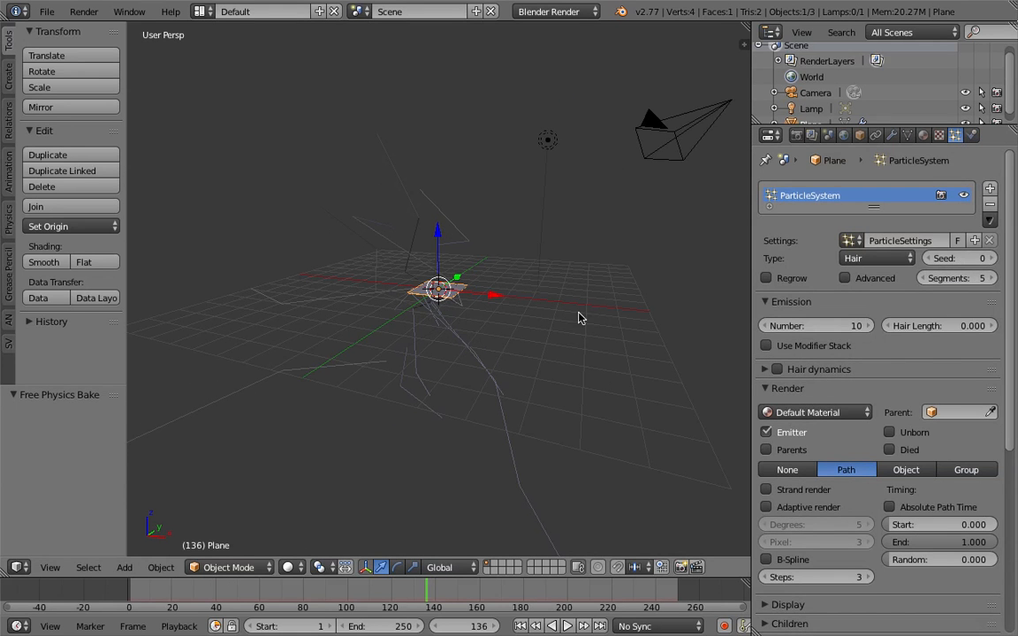
Convert the hair particle system to a mesh and move it by about 7.395 in X, 3.616 in Y and 1.229 in Z
click(892, 134)
click(877, 237)
key(ctrl+z)
key(ctrl+shift+z)
key(g)
click(689, 353)
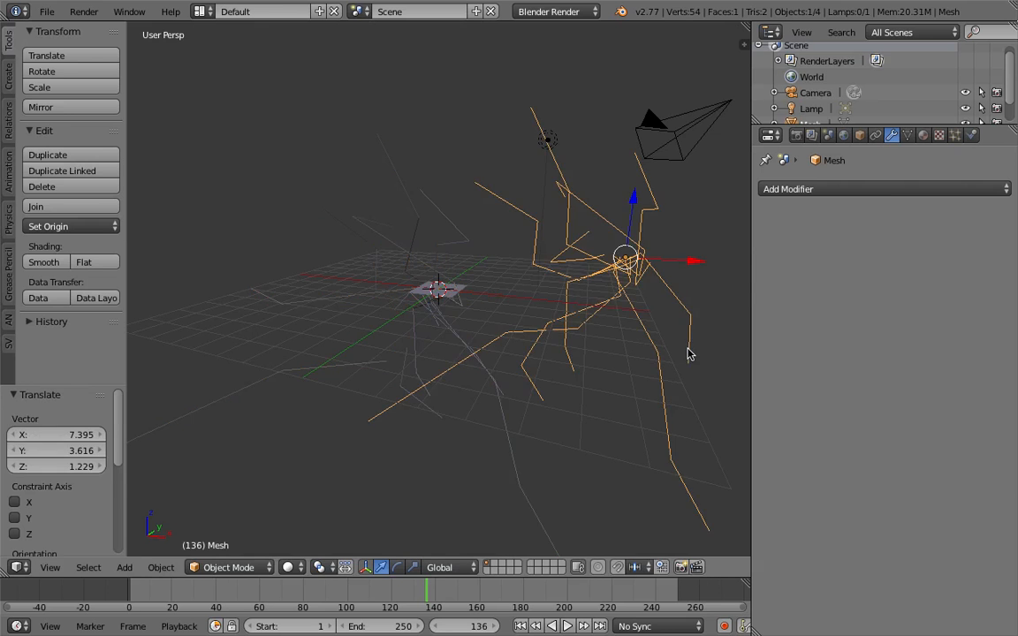
Inspect the converted path mesh up close, toggling Edit Mode on and off
scroll(609, 352, up, 6)
key(Tab)
key(Tab)
middle_drag(636, 351, 723, 200)
scroll(575, 338, down, 3)
Try a Skin modifier on the converted path mesh and view it from another angle
click(795, 188)
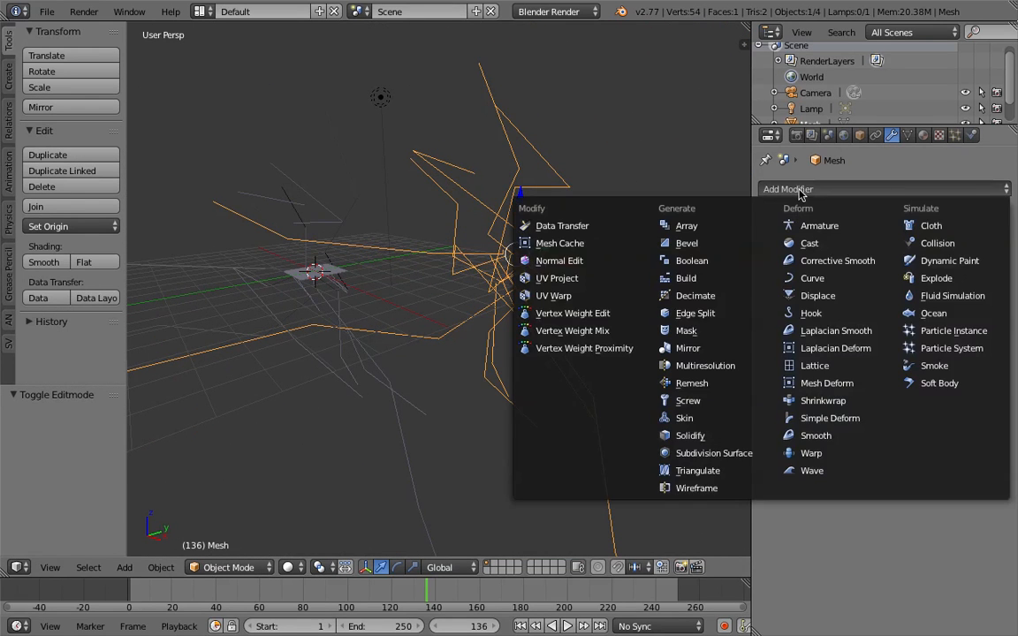
click(686, 418)
middle_drag(525, 319, 689, 289)
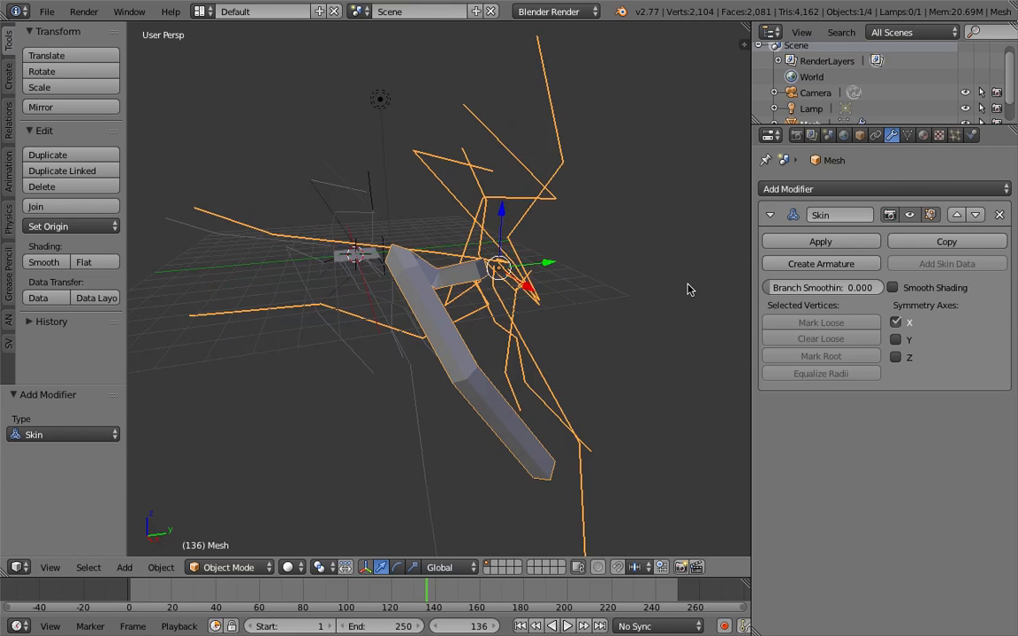
Inspect the skinned mesh in Edit Mode, toggle its vertex selection, return to Object Mode and remove the Skin modifier
middle_drag(504, 283, 536, 281)
key(Tab)
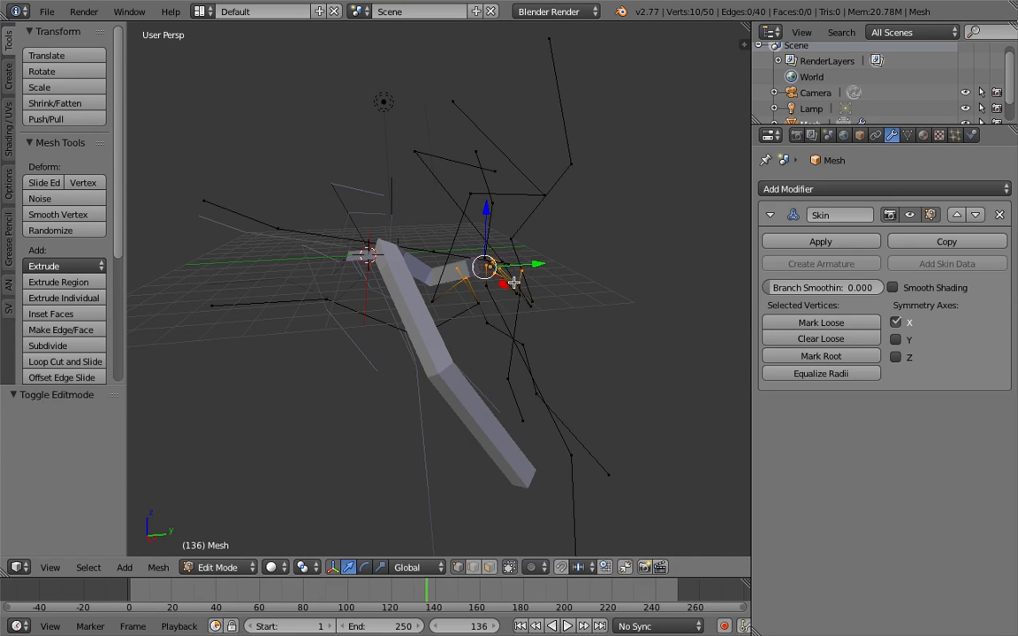
key(a)
middle_drag(517, 289, 575, 286)
key(Tab)
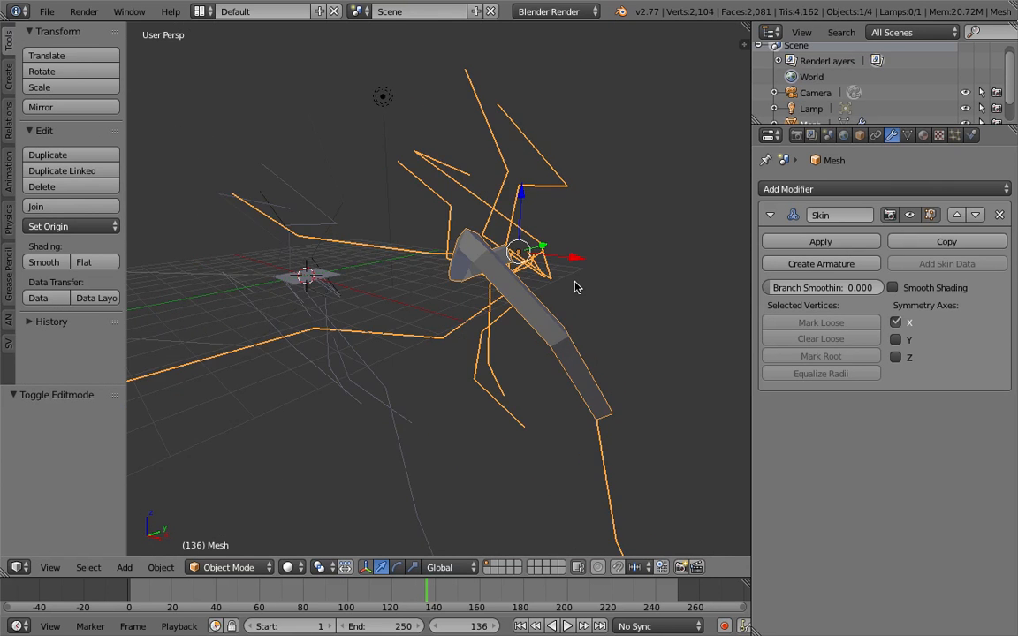
scroll(550, 314, down, 3)
click(1001, 214)
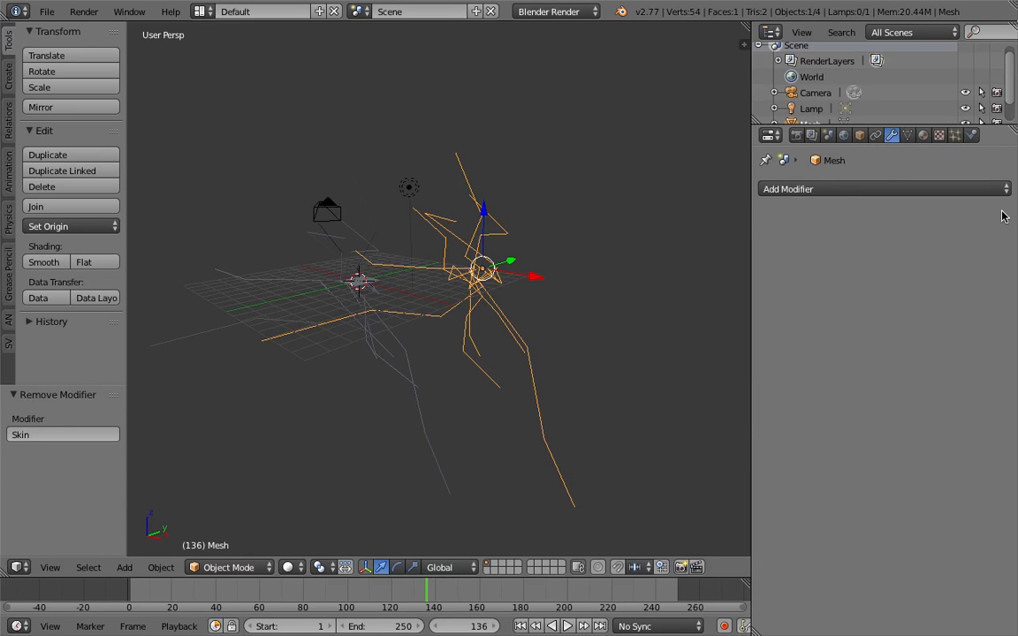
Move the path mesh by about 6.174 in X, -0.181 in Y and -3.169 in Z
middle_drag(747, 183, 661, 278)
key(g)
click(548, 290)
middle_drag(548, 290, 532, 273)
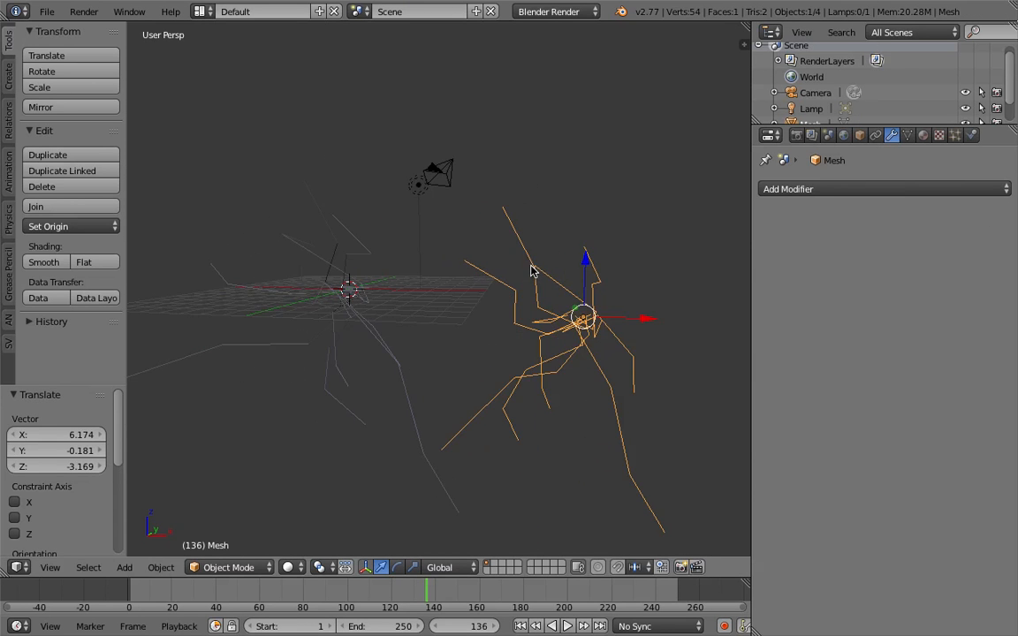
Select the camera and lamp, reselect the path mesh and view it beside the original trails from another angle
right_click(442, 163)
shift+right_click(423, 182)
middle_drag(371, 220, 511, 313)
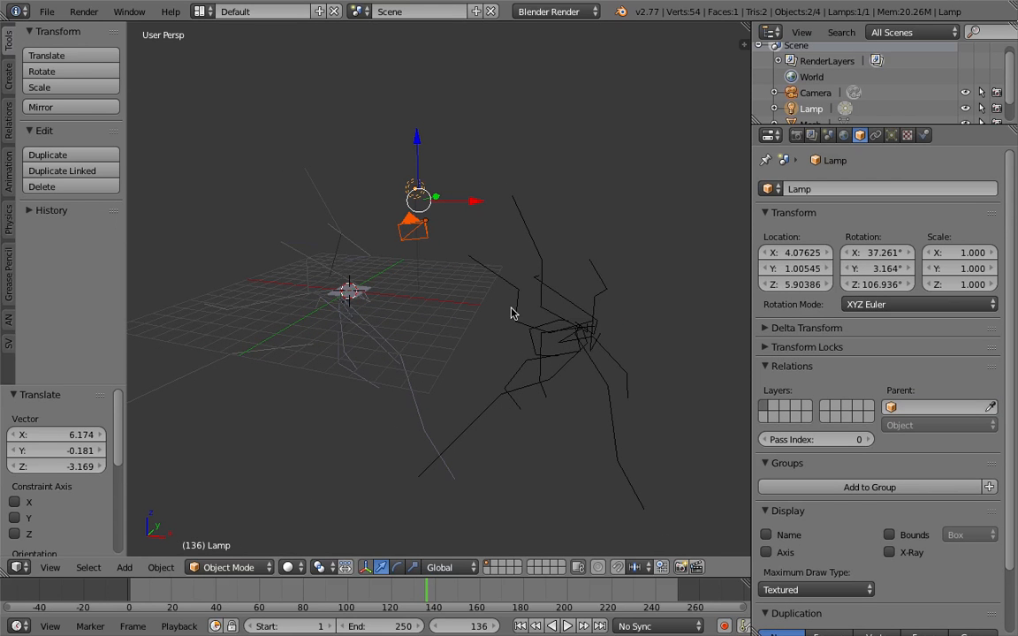
middle_drag(531, 271, 513, 309)
right_click(515, 312)
middle_drag(481, 345, 526, 311)
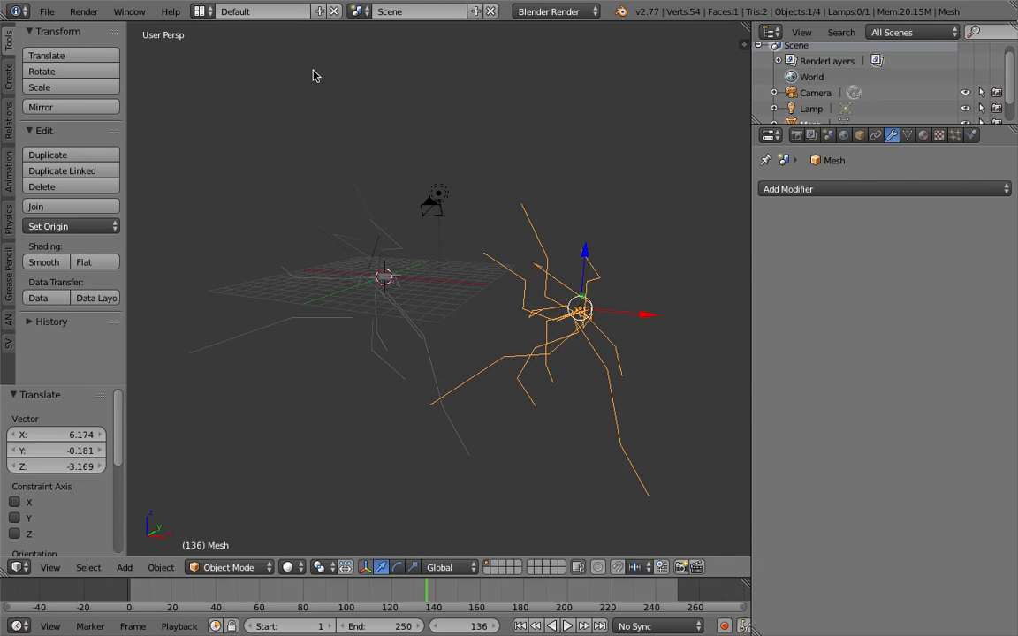
click(200, 11)
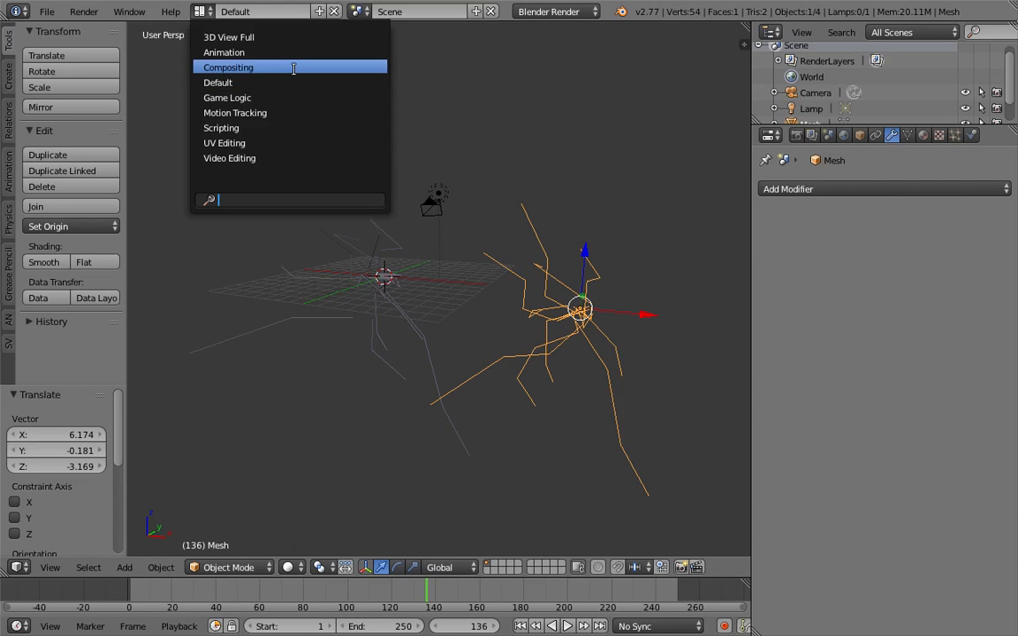
middle_drag(565, 357, 497, 304)
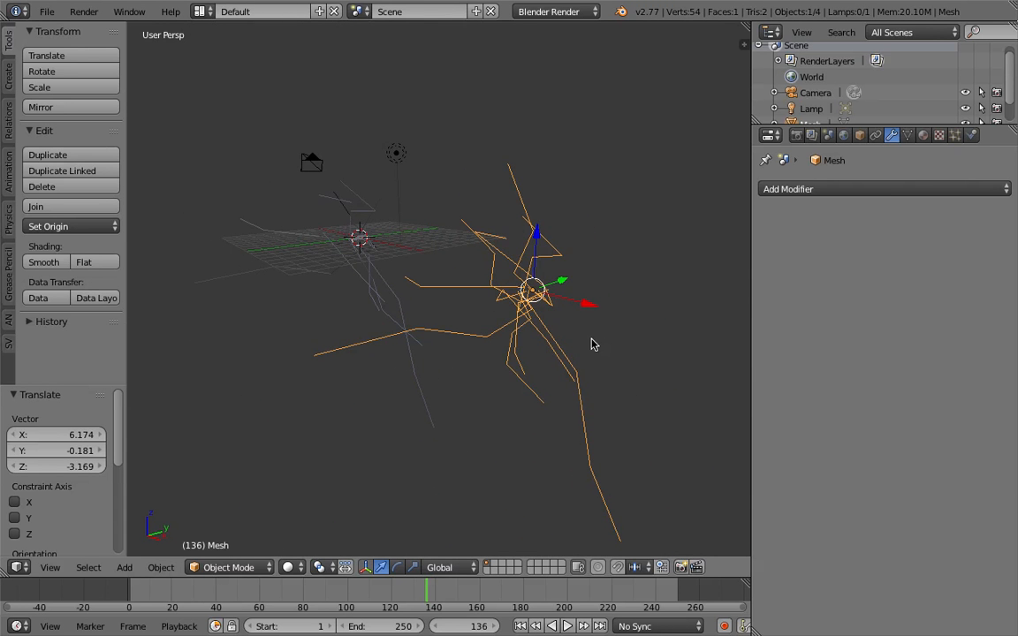
Sketch several curved freehand Grease Pencil strokes around the path mesh and between different viewing angles
mouse_move(609, 330)
mouse_down()
mouse_move(669, 239)
mouse_move(524, 161)
mouse_up()
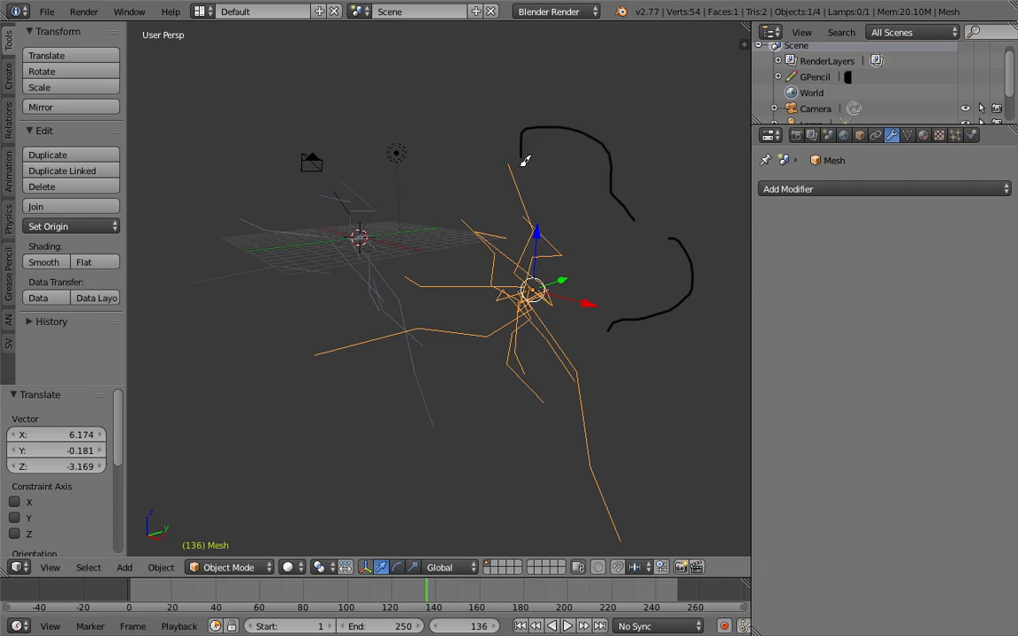
drag(469, 228, 447, 458)
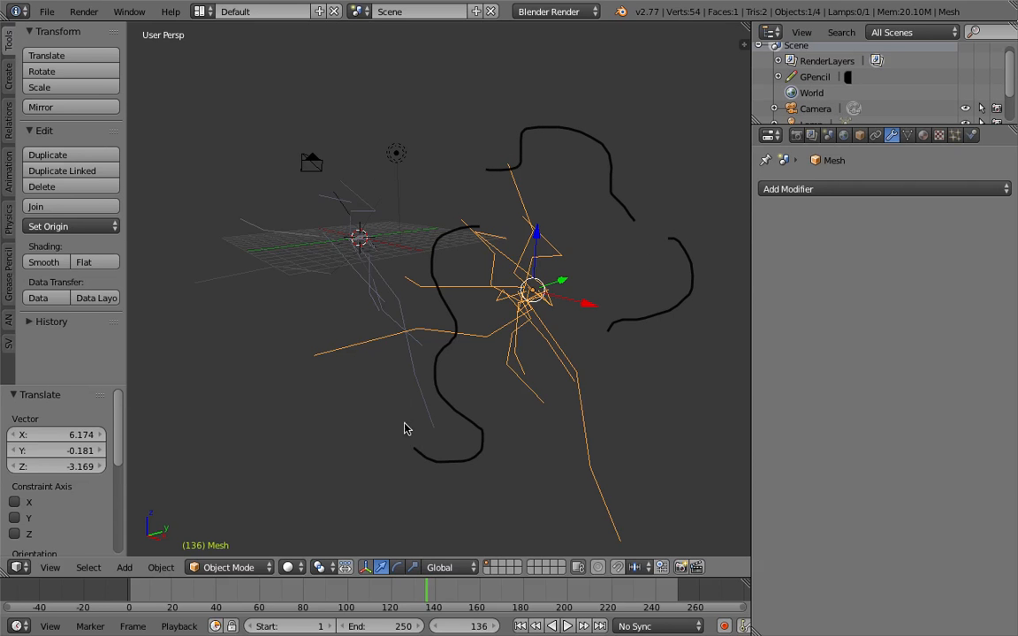
mouse_move(361, 455)
mouse_down()
mouse_move(285, 404)
mouse_move(206, 323)
mouse_up()
mouse_move(458, 349)
middle_down()
mouse_move(344, 318)
mouse_move(421, 362)
mouse_move(409, 314)
middle_up()
mouse_move(220, 287)
middle_down()
mouse_move(481, 335)
mouse_move(617, 320)
mouse_move(584, 320)
mouse_move(460, 221)
middle_up()
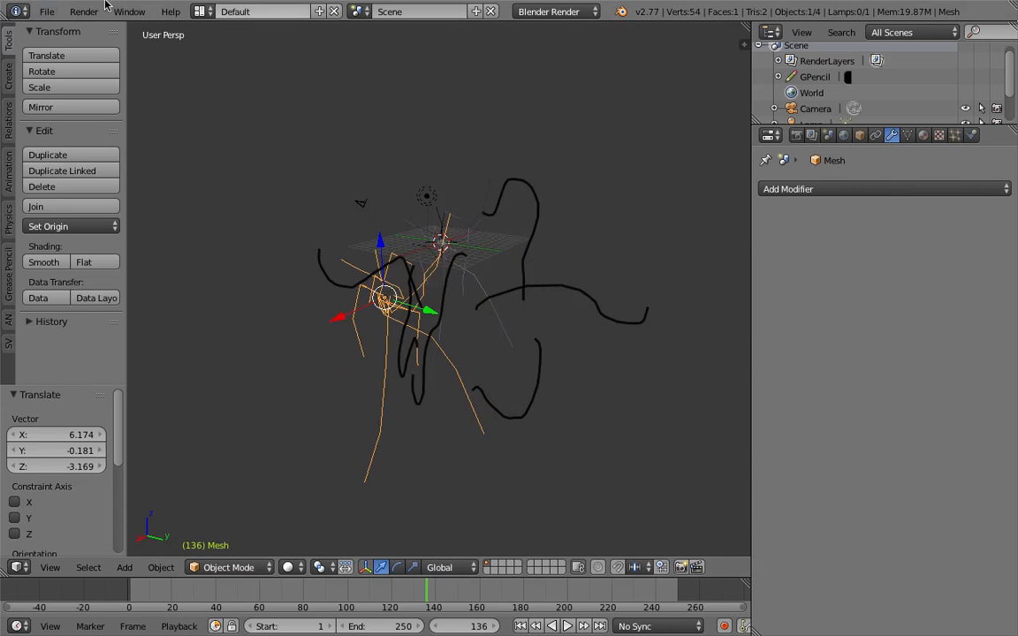
Open the scene file with the Particle Tracer node tree and play its animation briefly, stopping at frame 5
click(46, 12)
mouse_move(88, 59)
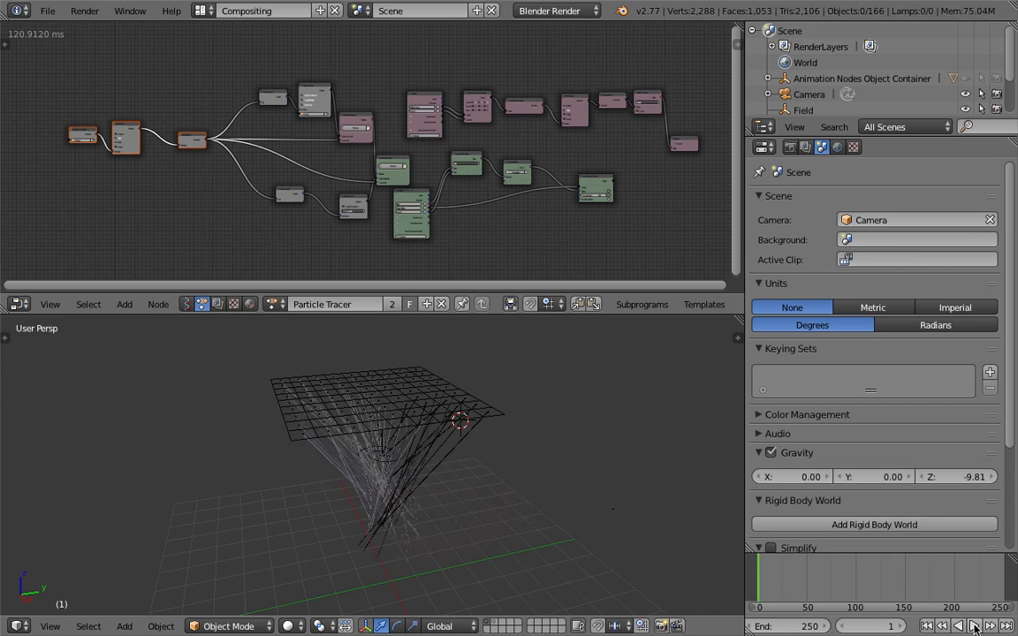
click(973, 626)
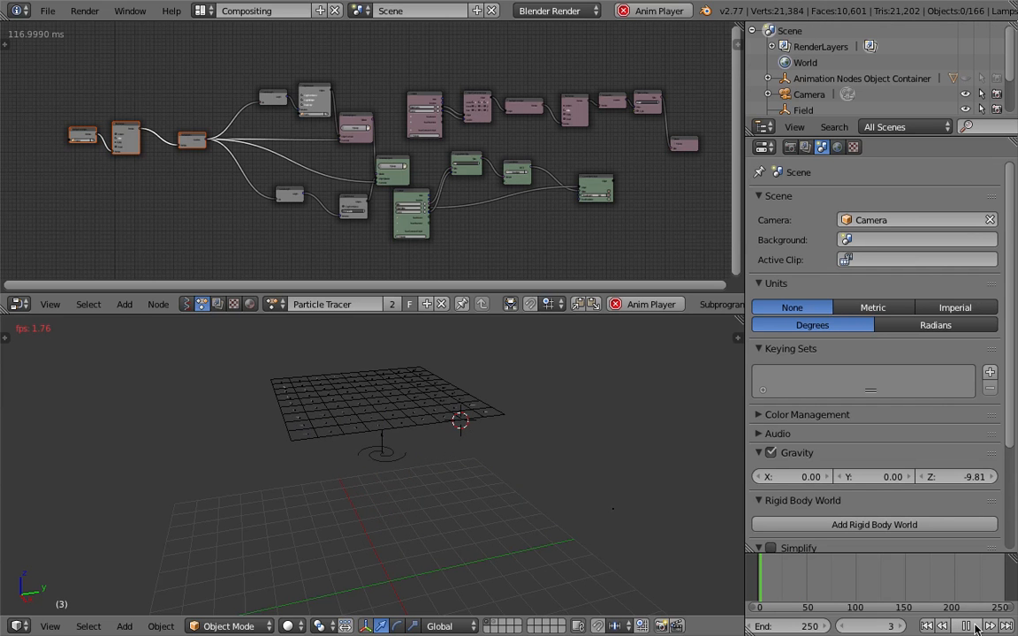
key(alt+a)
Examine the short particle trails at the gridded plane up close from several angles, along with the Particle Tracer node tree
middle_drag(458, 449, 456, 402)
scroll(553, 445, up, 2)
middle_drag(550, 445, 568, 451)
middle_drag(522, 482, 428, 494)
middle_drag(520, 499, 475, 484)
middle_drag(501, 442, 449, 450)
middle_drag(516, 247, 499, 239)
scroll(517, 402, up, 1)
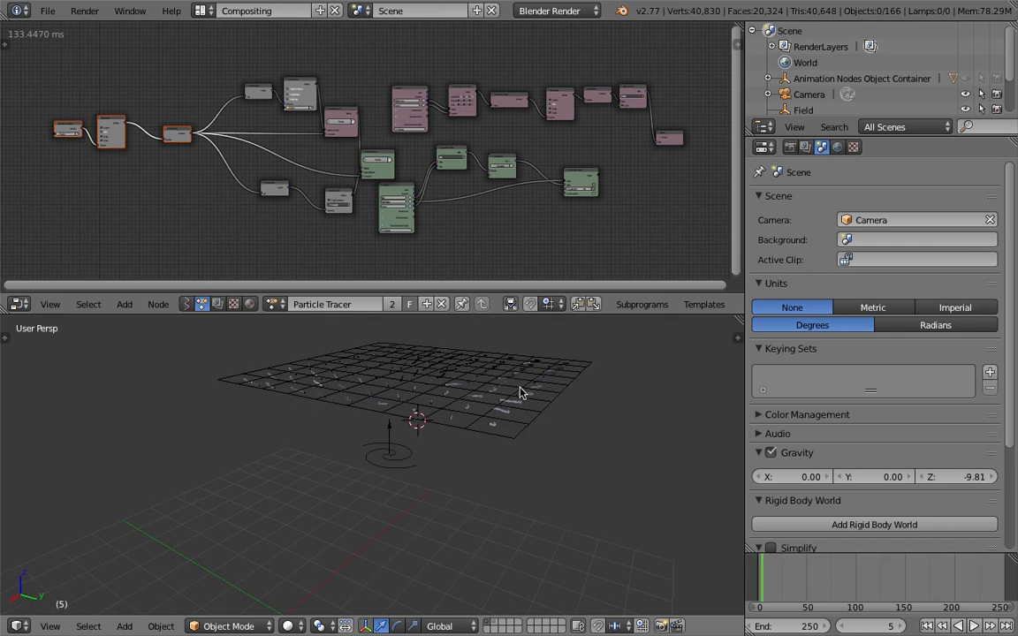